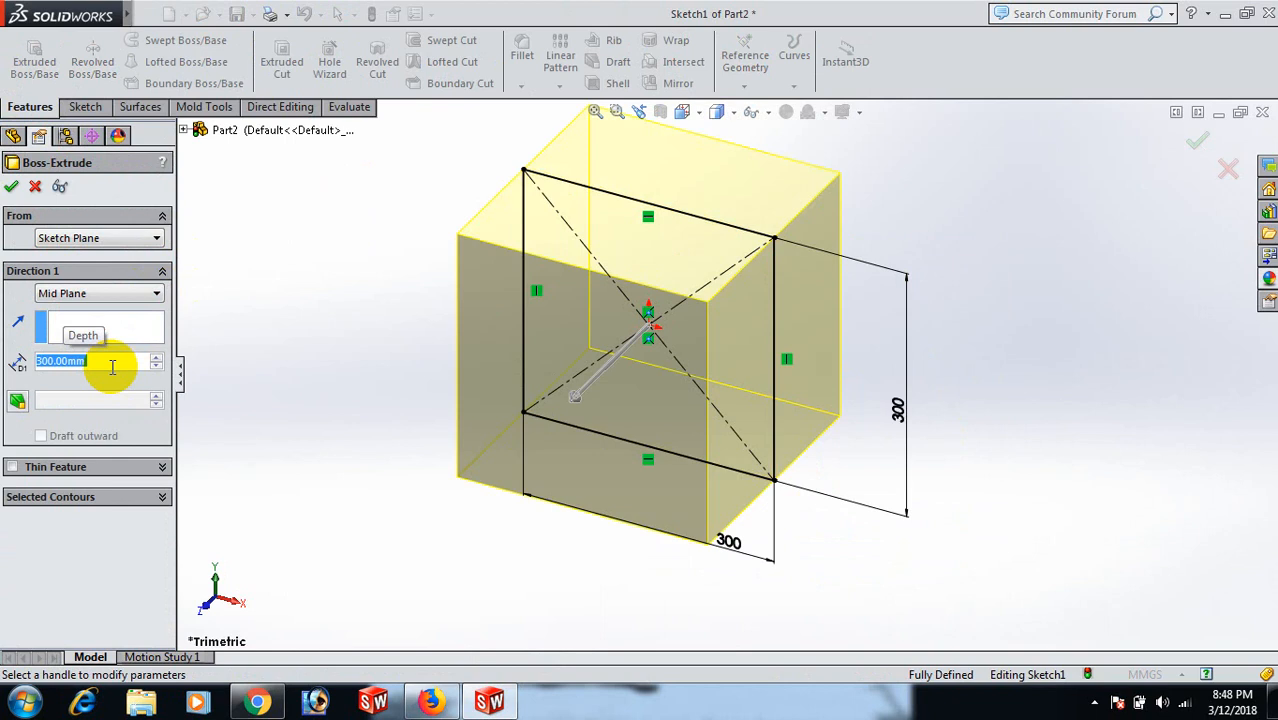
# Step: Finish the 300 mm Mid Plane extrusion of the square and start a sketch on the Front Plane, viewed face-on
pyautogui.click(10, 187)
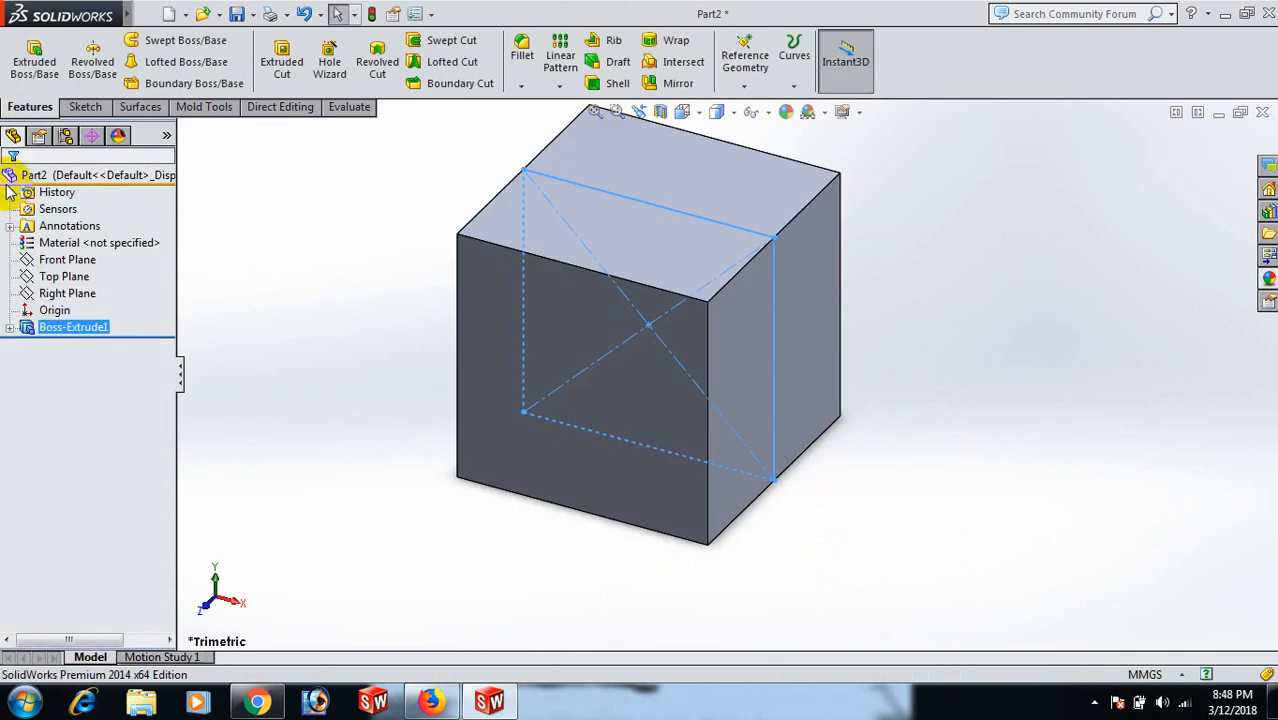
pyautogui.click(62, 262)
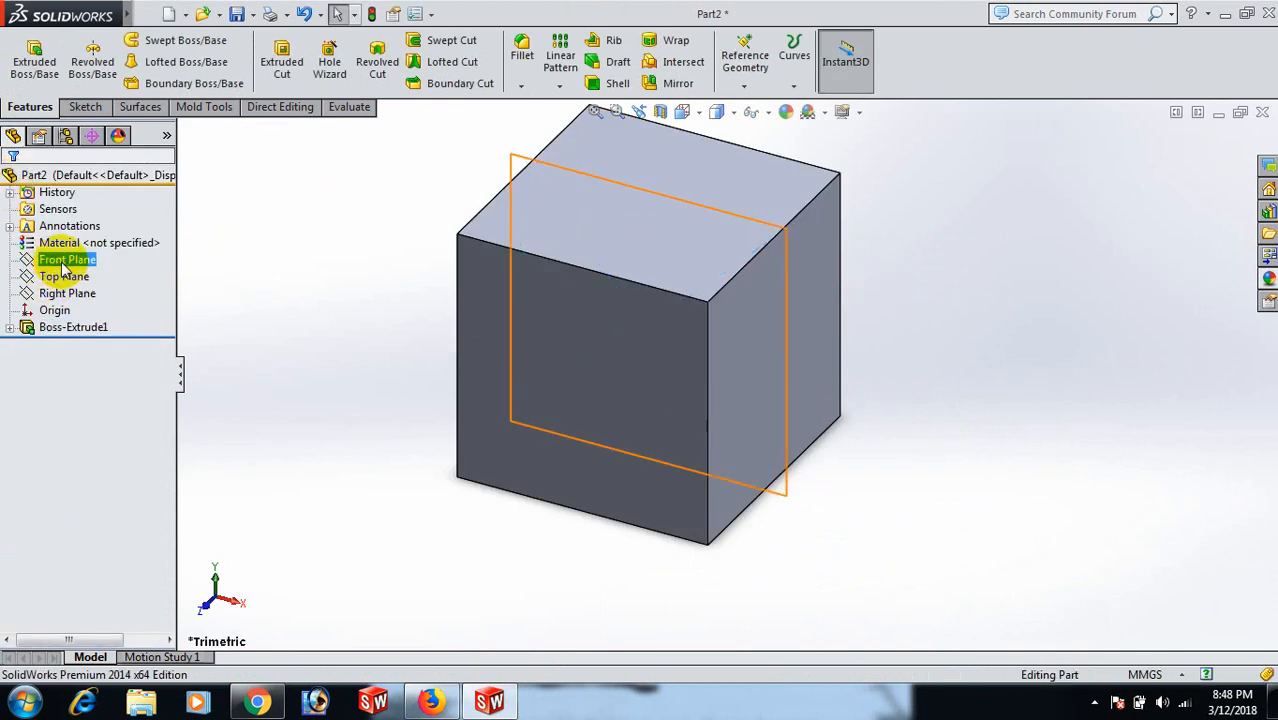
pyautogui.click(84, 239)
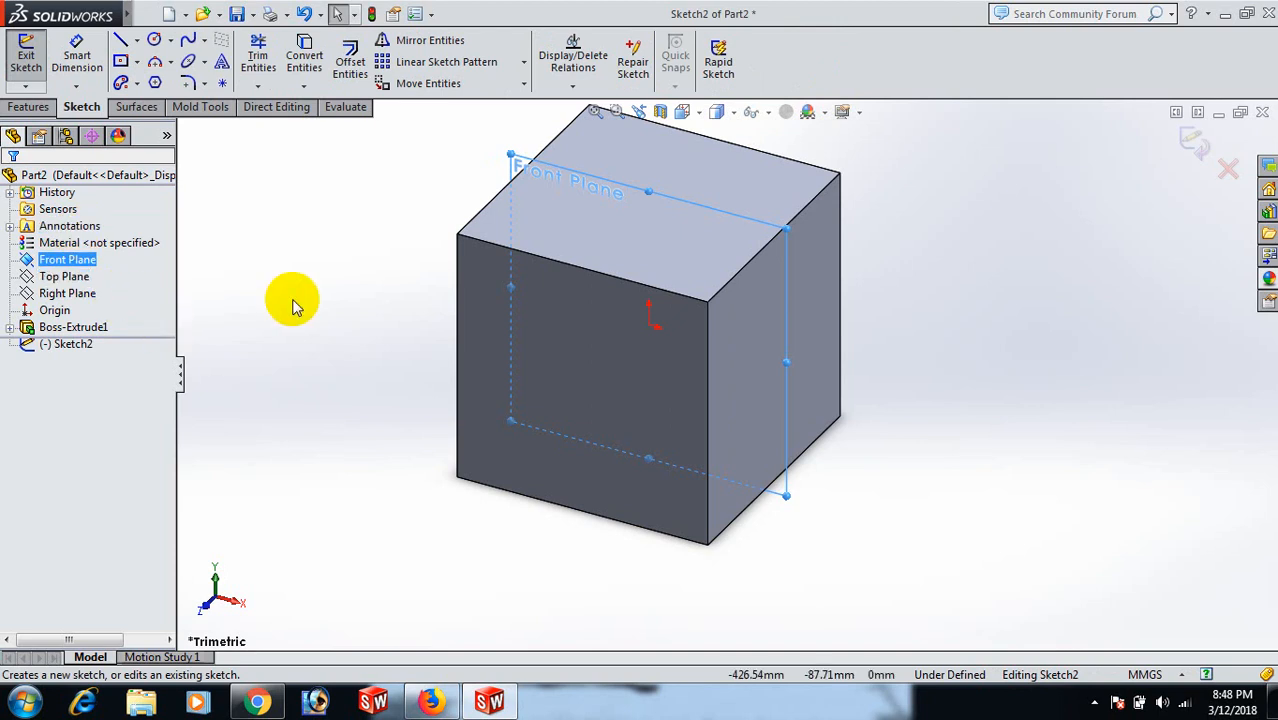
pyautogui.press('space')
pyautogui.click(298, 350)
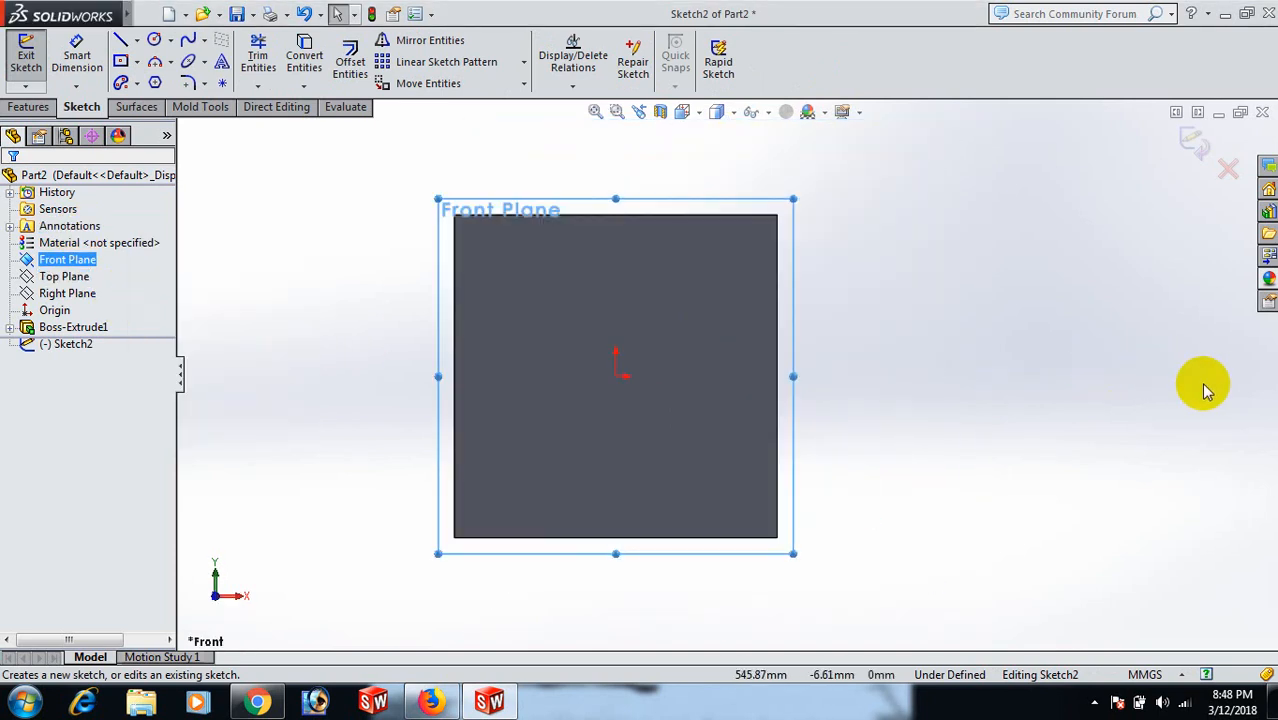
pyautogui.moveTo(1076, 345); pyautogui.dragTo(1222, 382, button='right')
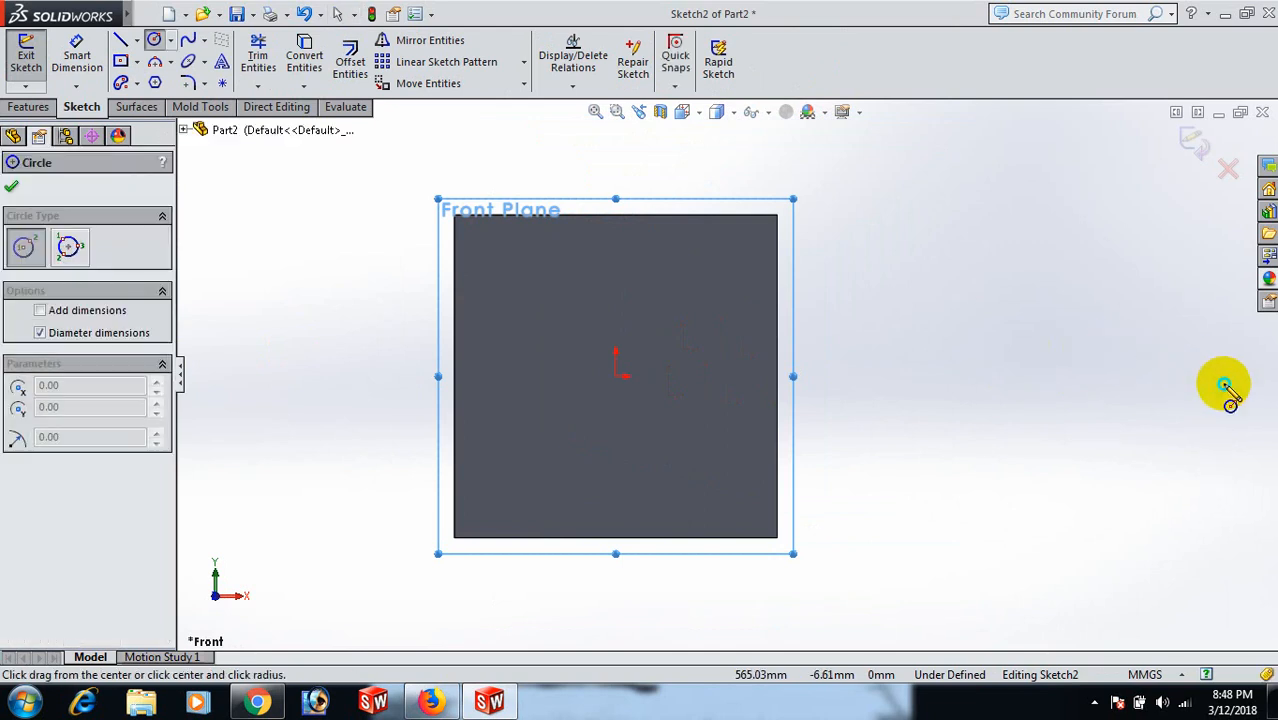
pyautogui.click(617, 378)
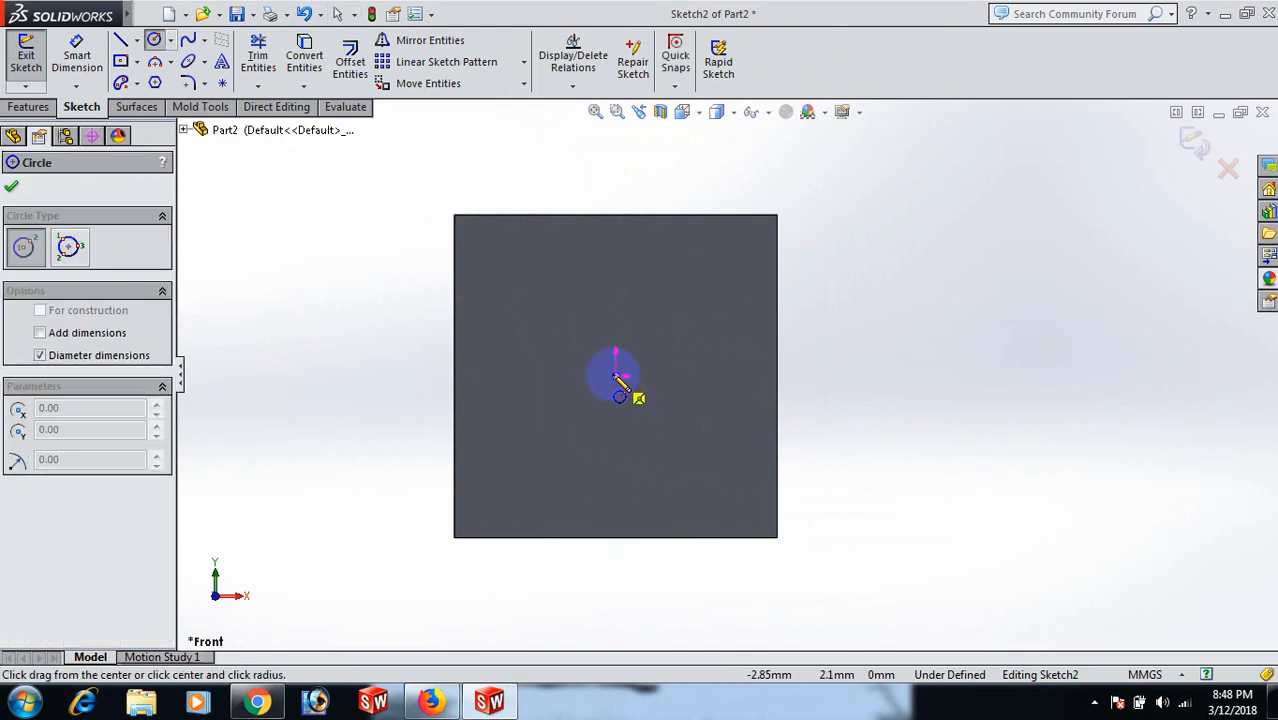
pyautogui.rightClick(747, 401)
pyautogui.click(805, 245)
pyautogui.moveTo(856, 308); pyautogui.dragTo(967, 252, button='right')
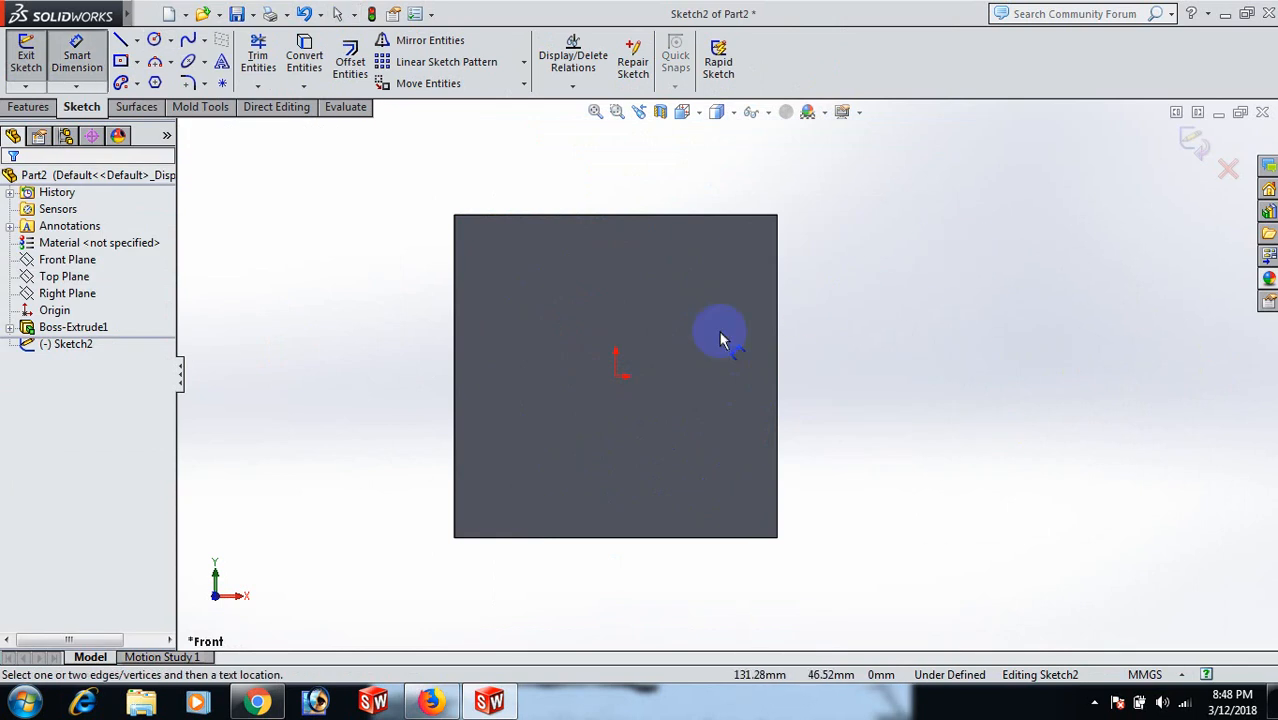
# Step: Draw a circle about 166 mm in diameter centred on the origin
pyautogui.moveTo(720, 338); pyautogui.dragTo(833, 351, button='right')
pyautogui.click(617, 379)
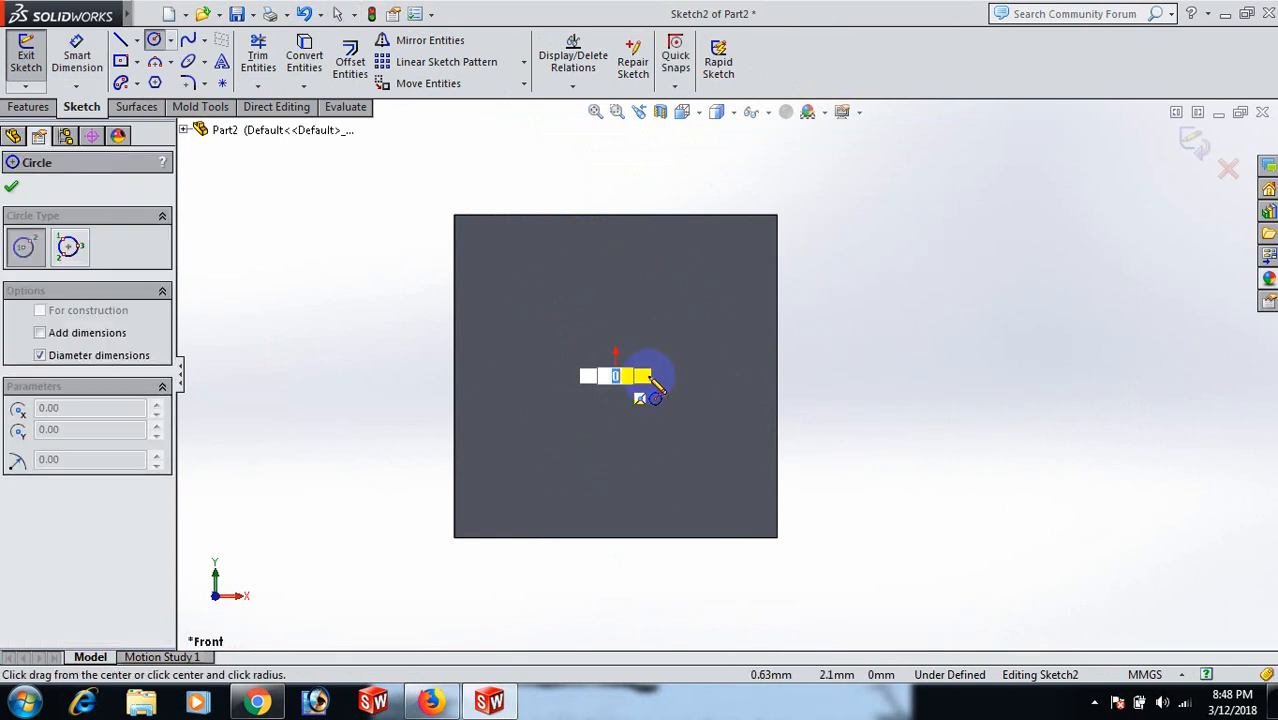
pyautogui.click(700, 395)
# Step: Dimension the circle's diameter at 330 mm and leave the dimension tool
pyautogui.moveTo(941, 436); pyautogui.dragTo(866, 270, button='right')
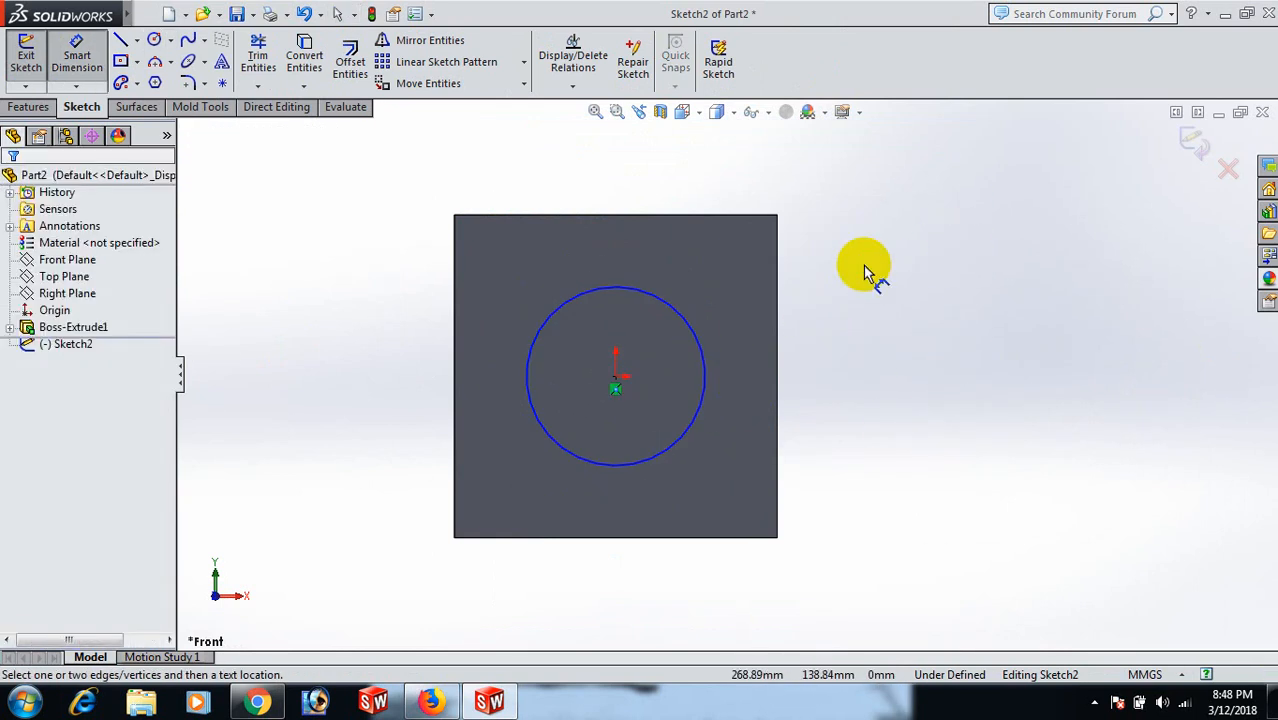
pyautogui.click(704, 386)
pyautogui.click(889, 378)
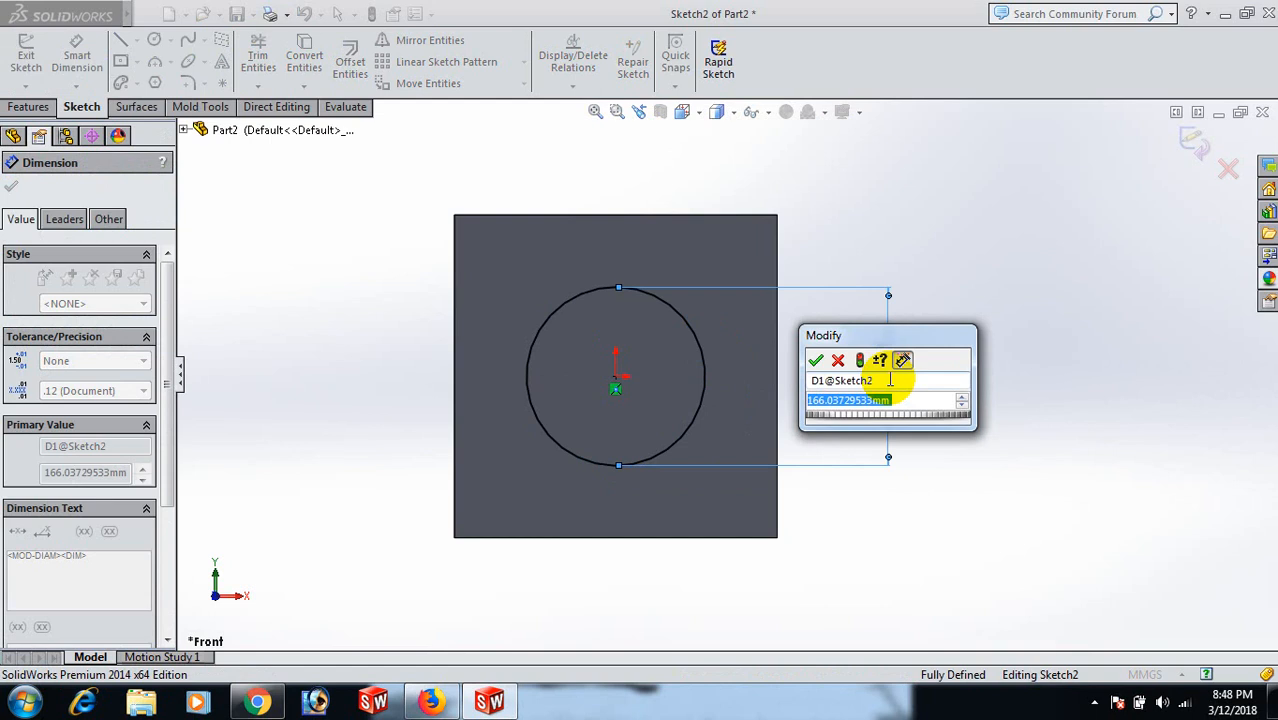
pyautogui.write('3')
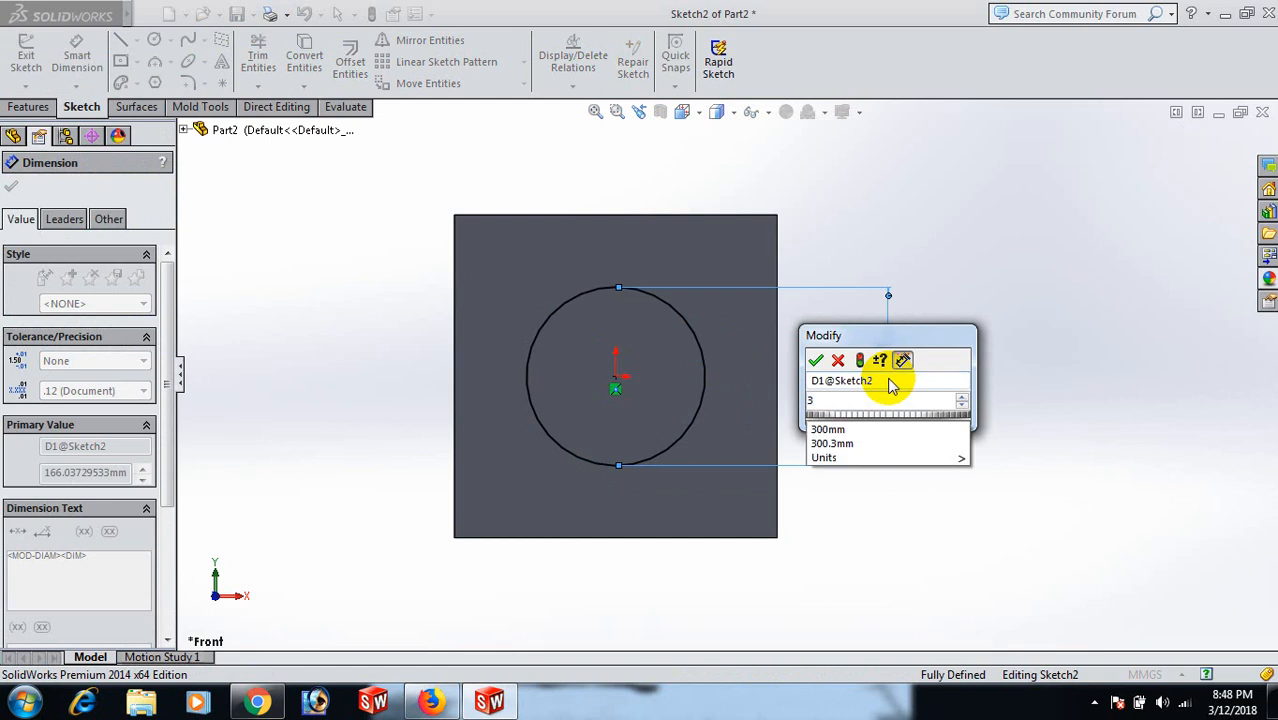
pyautogui.write('30')
pyautogui.press('Return')
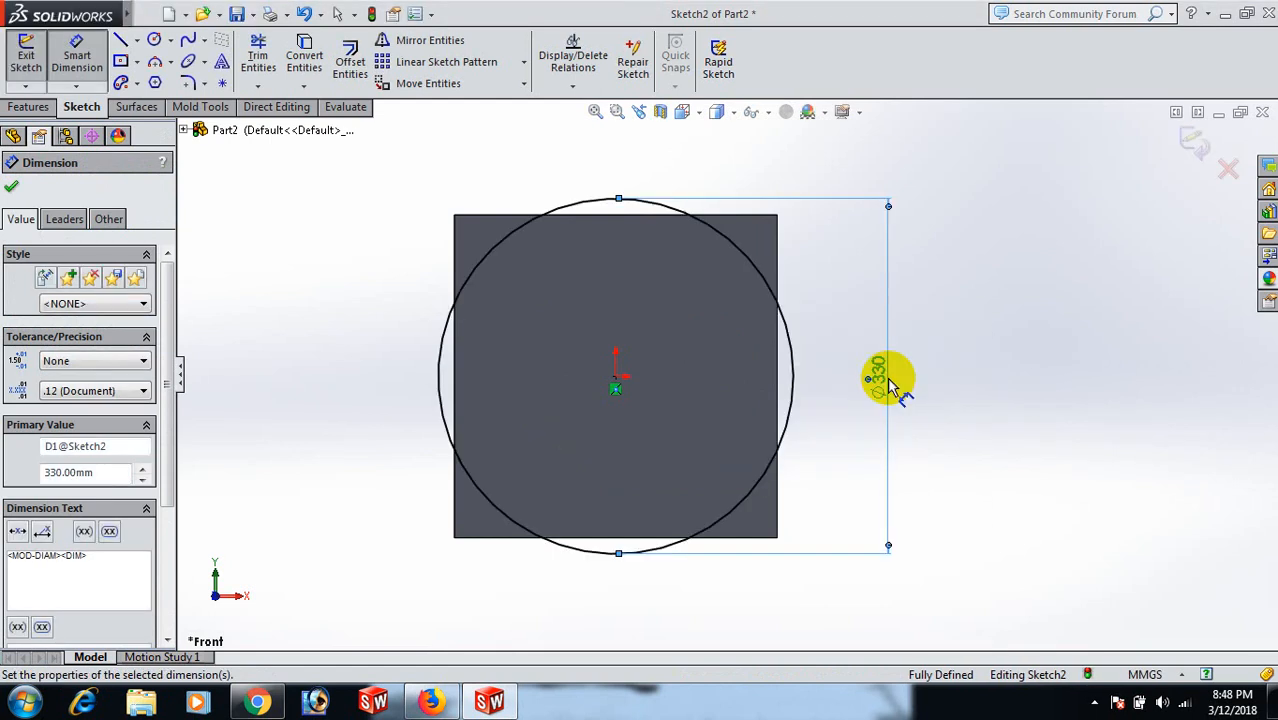
pyautogui.click(947, 357)
pyautogui.rightClick(945, 357)
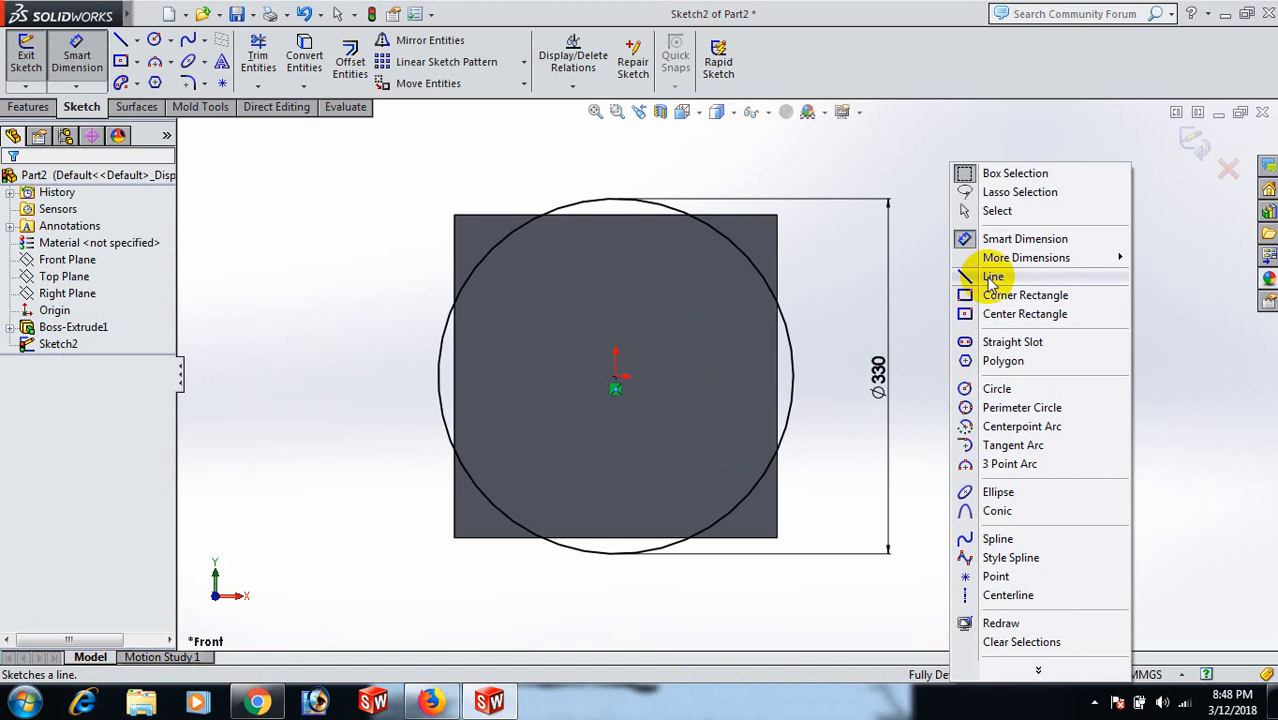
pyautogui.click(1026, 216)
# Step: Draw a vertical line through the circle's centre from its lowest point to its highest point
pyautogui.scroll(3, 1025, 231)
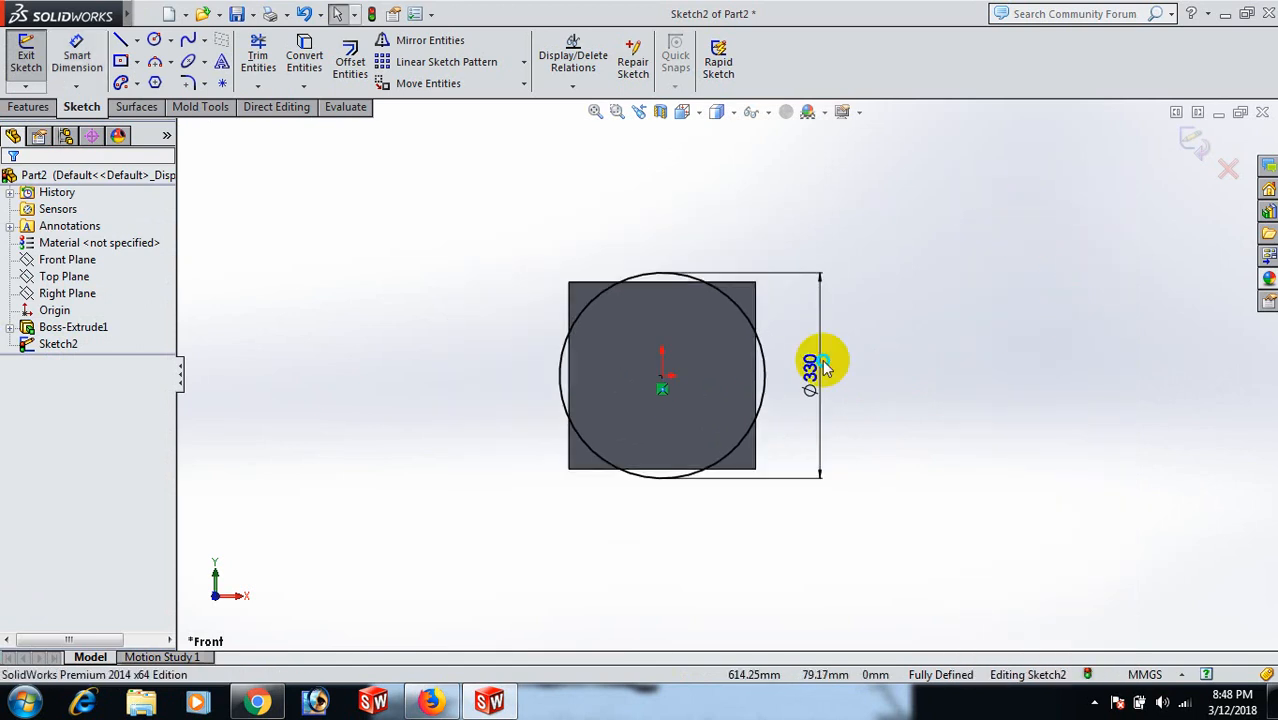
pyautogui.press('l')
pyautogui.click(660, 481)
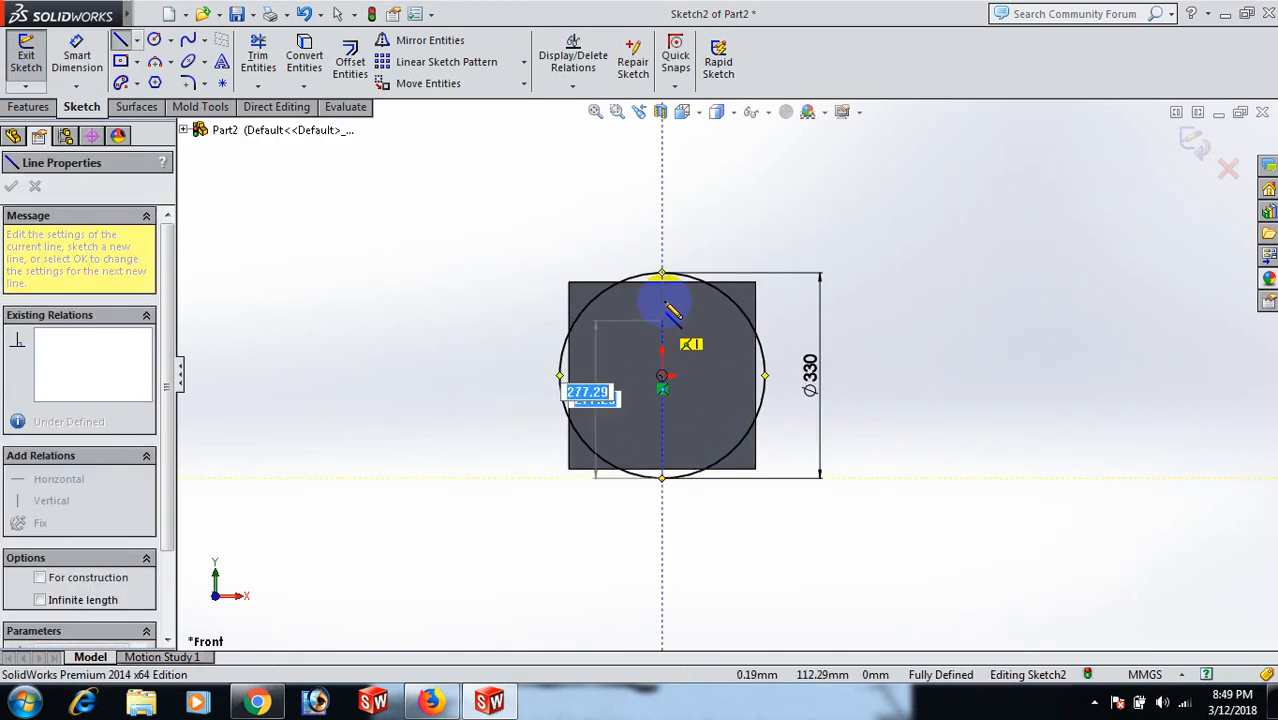
pyautogui.click(662, 272)
pyautogui.rightClick(663, 268)
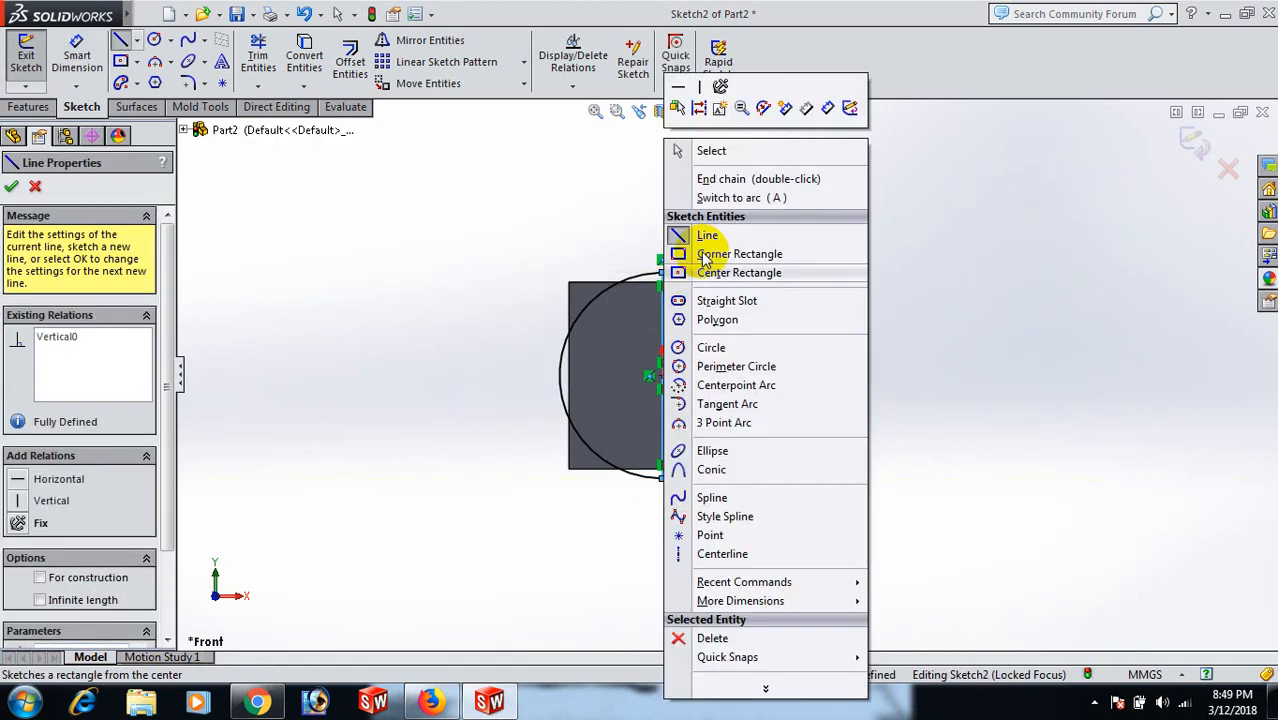
pyautogui.click(745, 151)
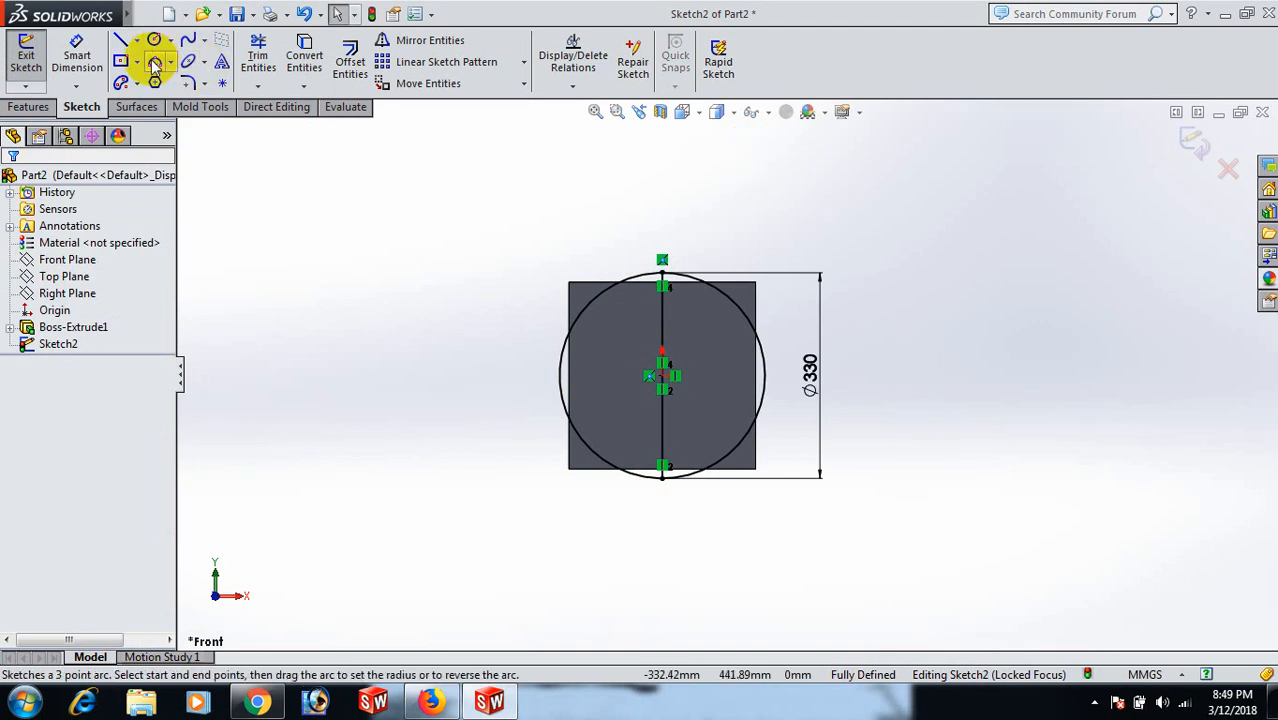
# Step: Trim away the right half of the circle with Power trim
pyautogui.click(258, 53)
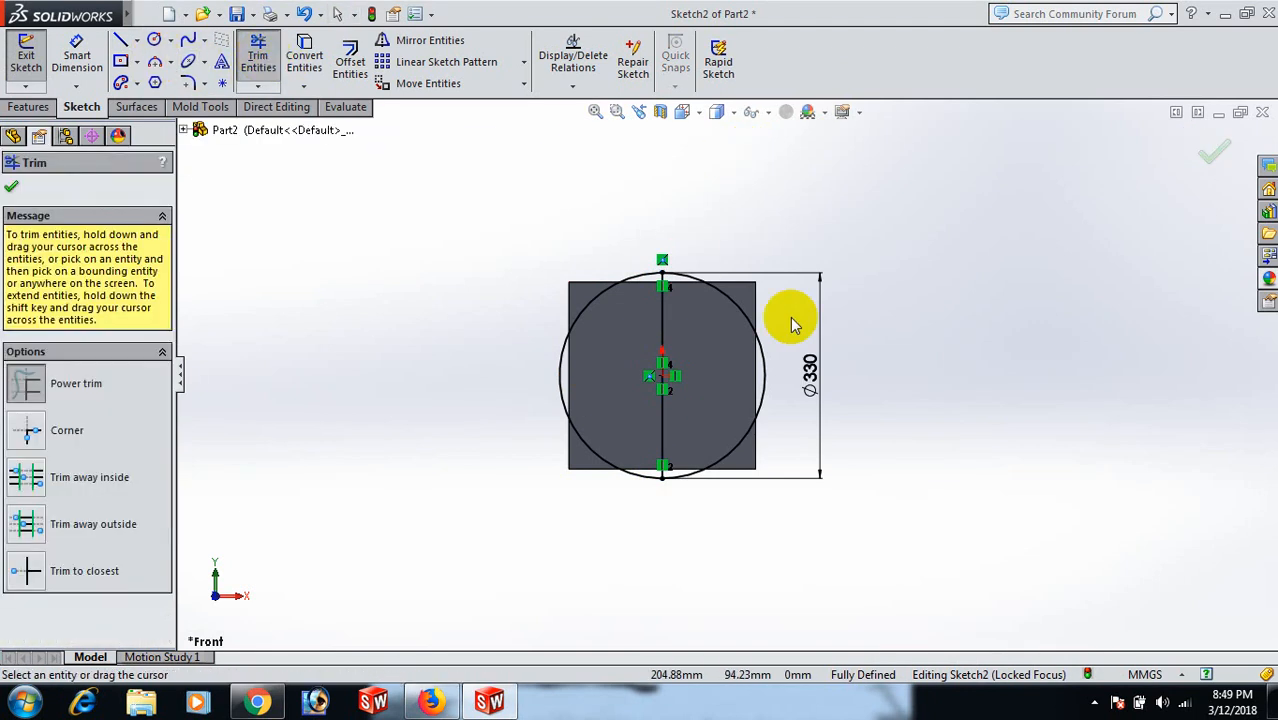
pyautogui.click(748, 338)
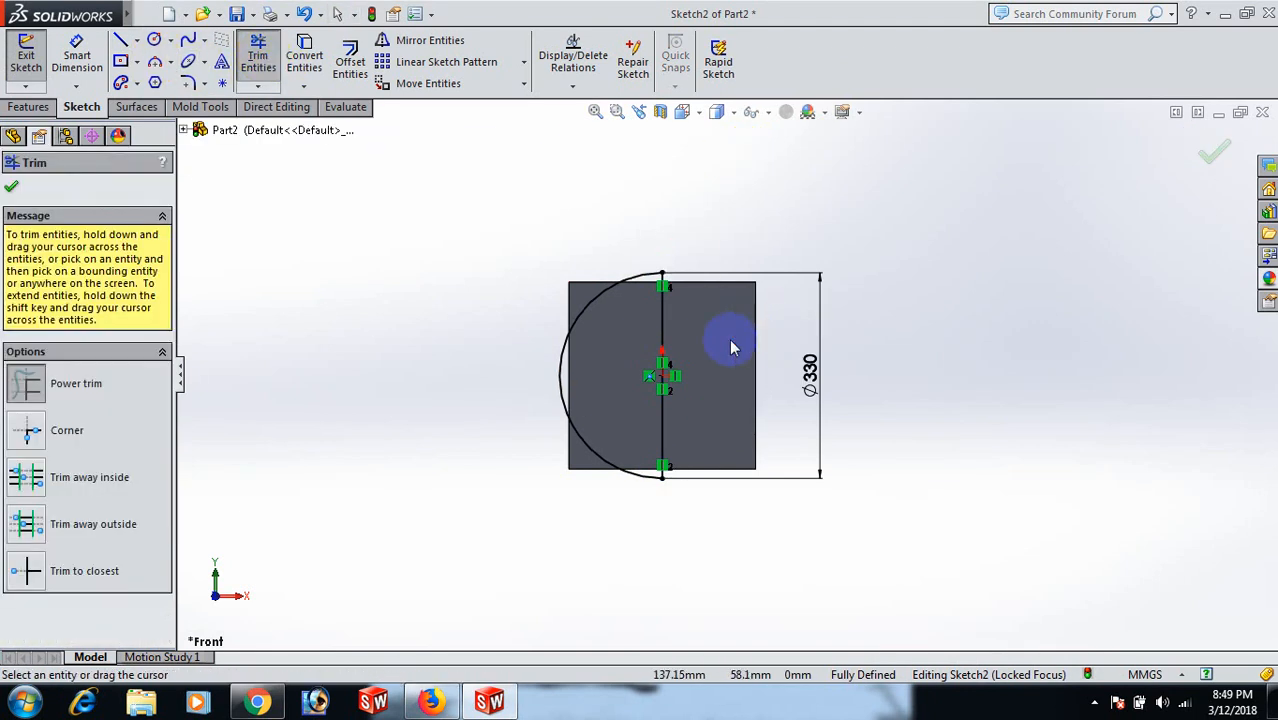
pyautogui.click(11, 190)
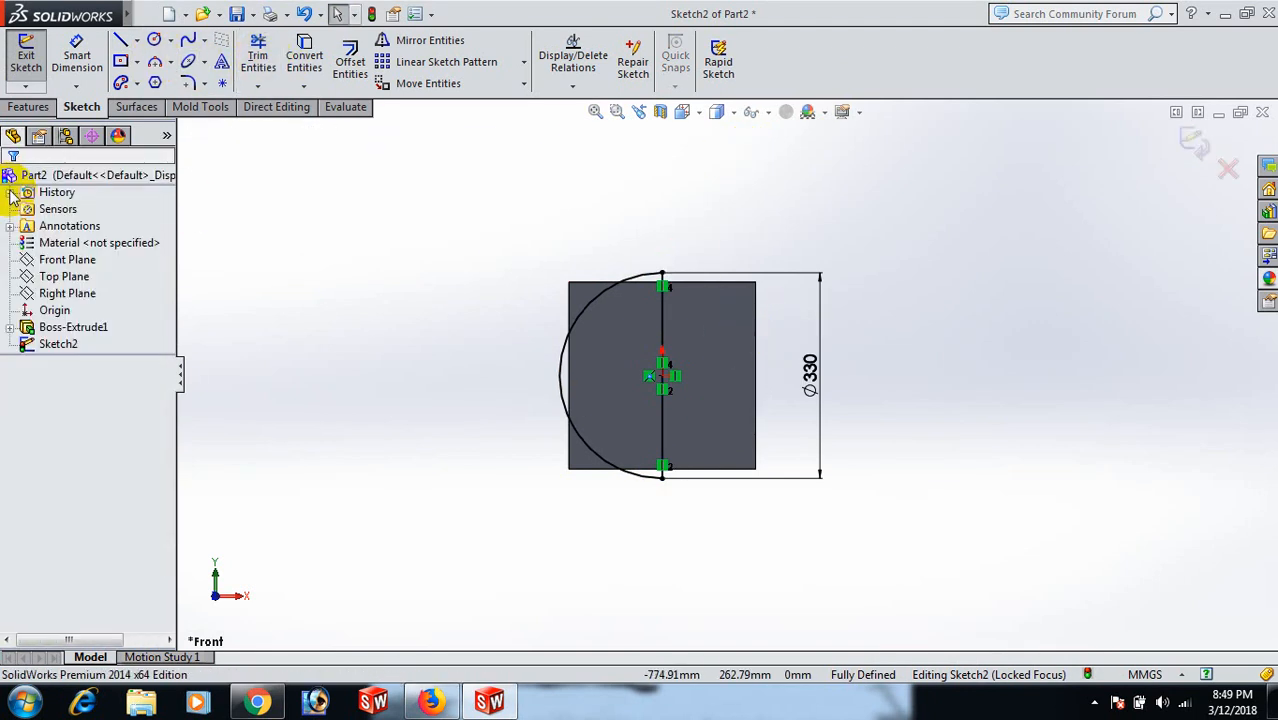
# Step: Revolve the half circle 360° about the vertical line as a separate body, with Merge result turned off
pyautogui.click(28, 107)
pyautogui.click(92, 62)
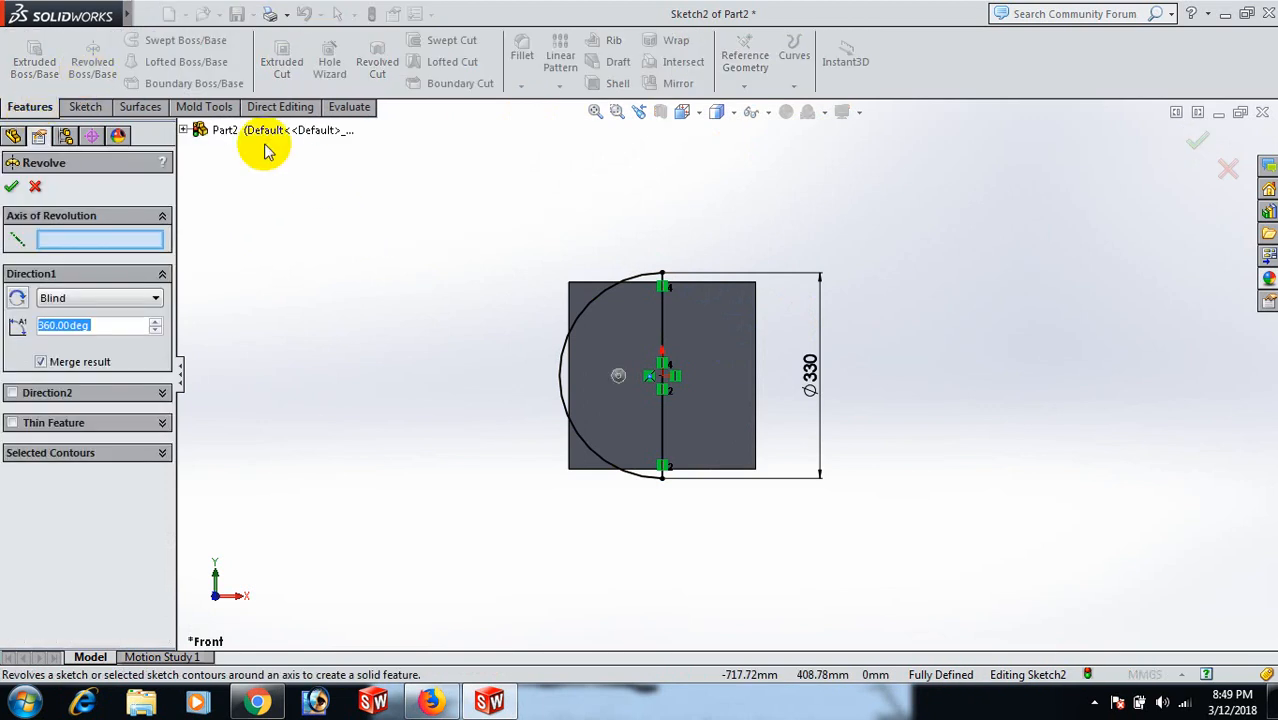
pyautogui.click(672, 346)
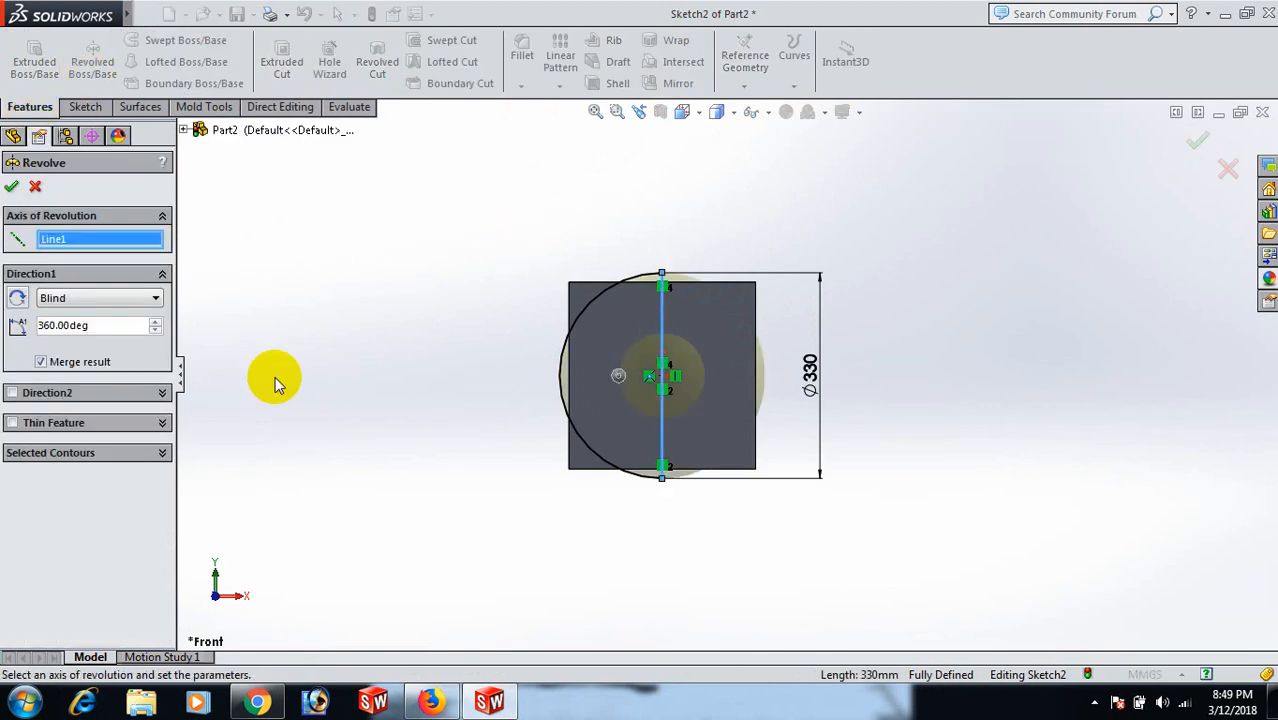
pyautogui.click(41, 362)
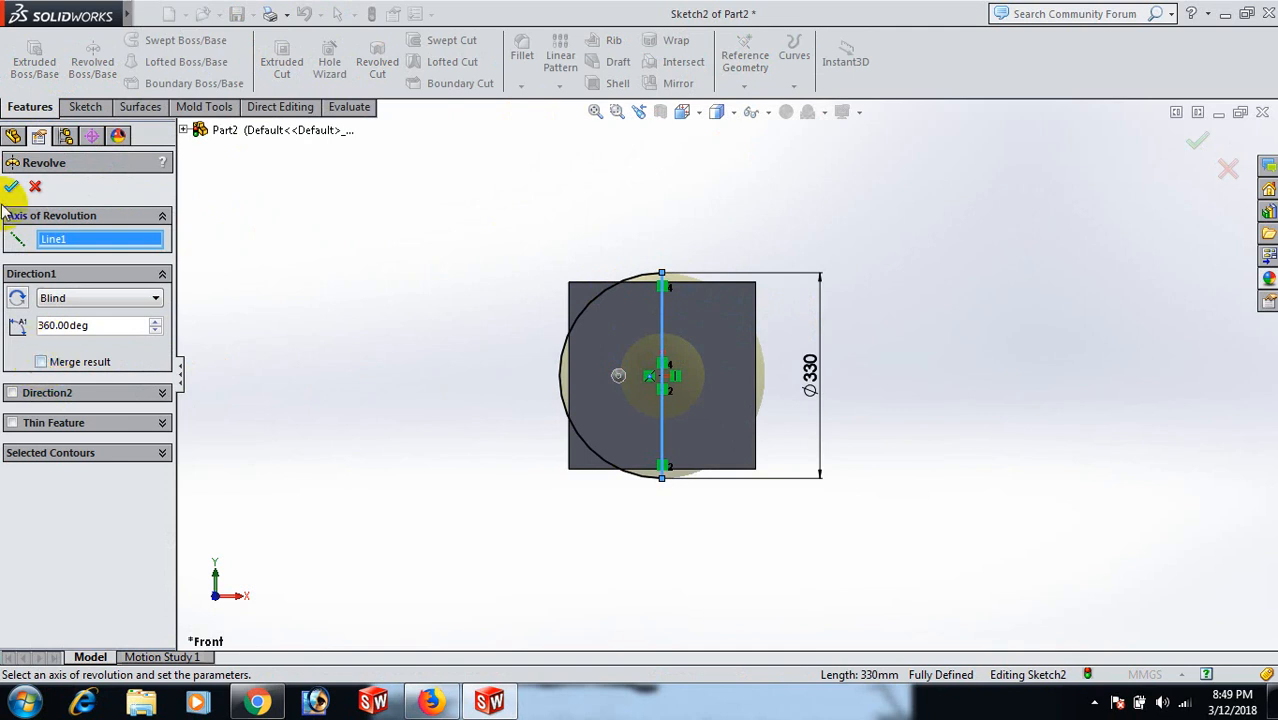
pyautogui.click(14, 187)
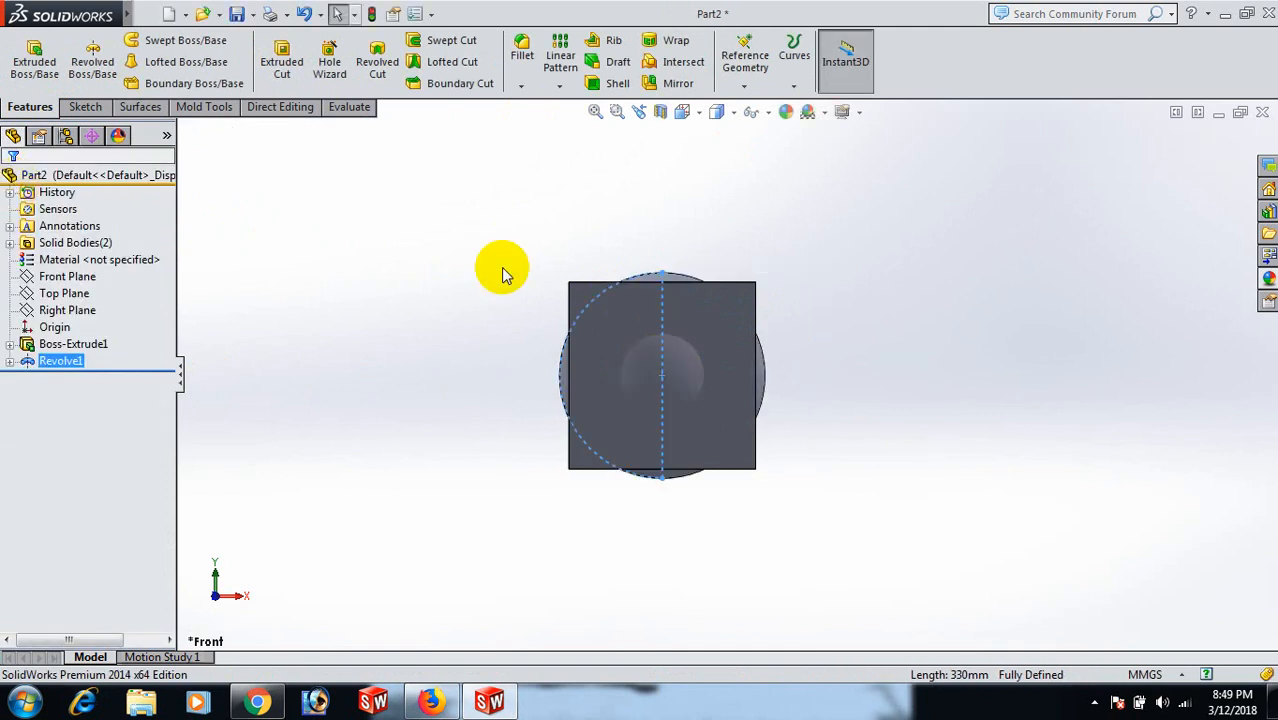
# Step: Hide the revolved sphere body so only the cube is shown
pyautogui.moveTo(937, 367); pyautogui.dragTo(856, 400, button='middle')
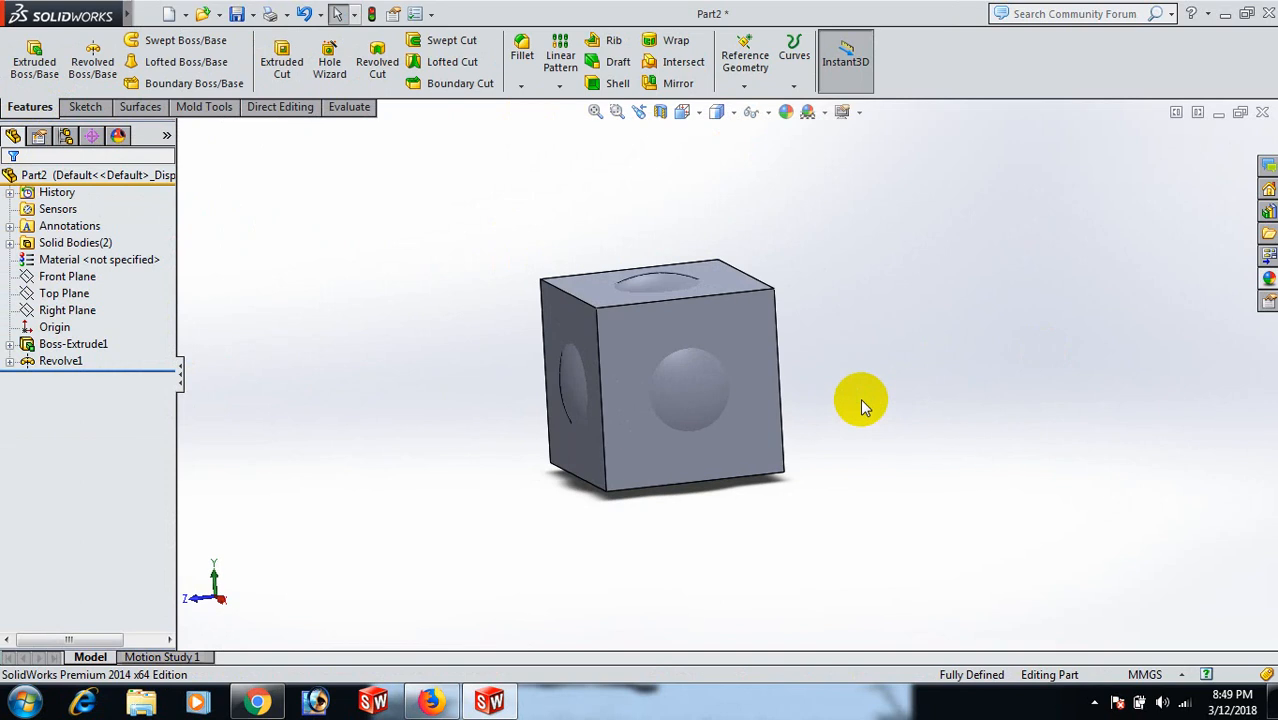
pyautogui.moveTo(435, 443); pyautogui.dragTo(585, 485, button='middle')
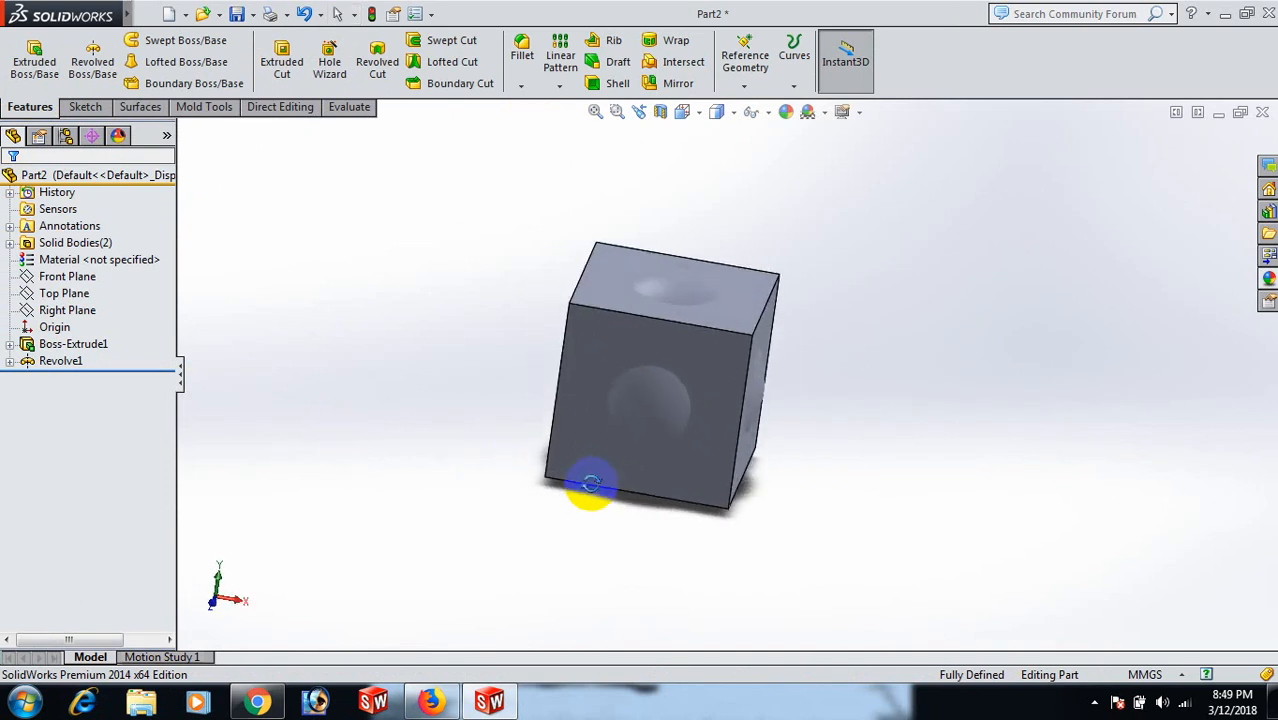
pyautogui.rightClick(42, 366)
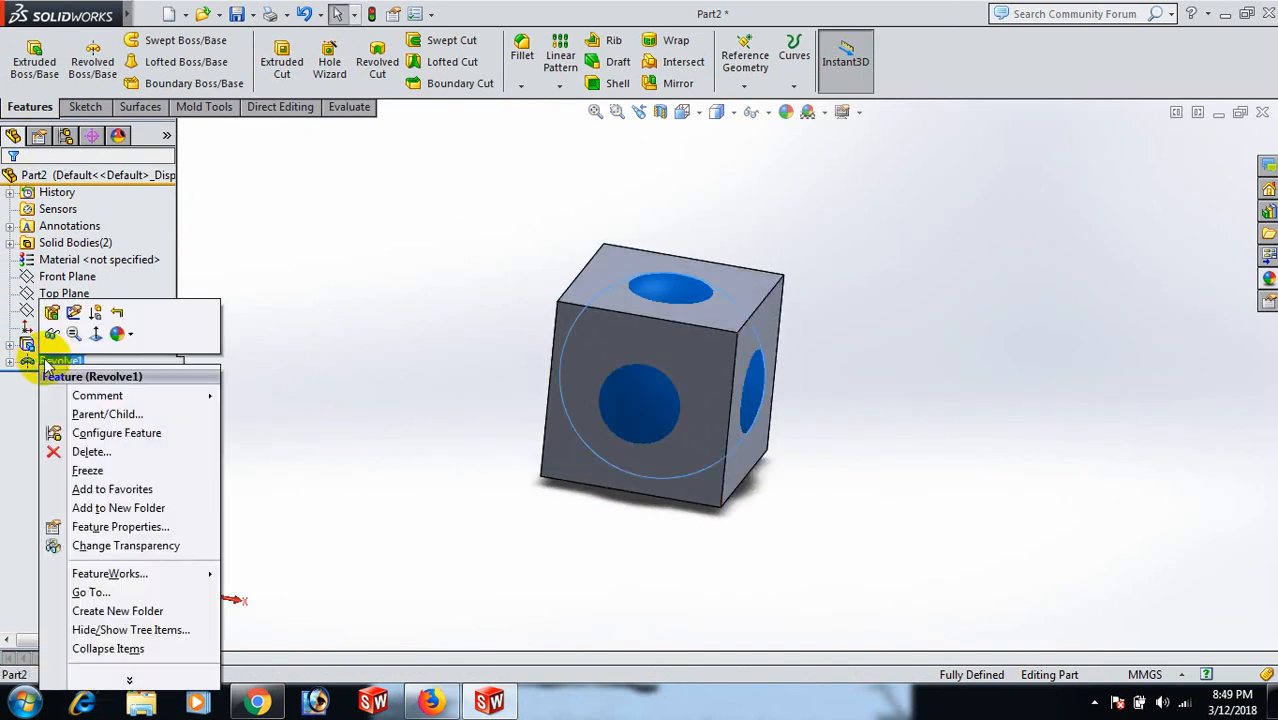
pyautogui.press('Escape')
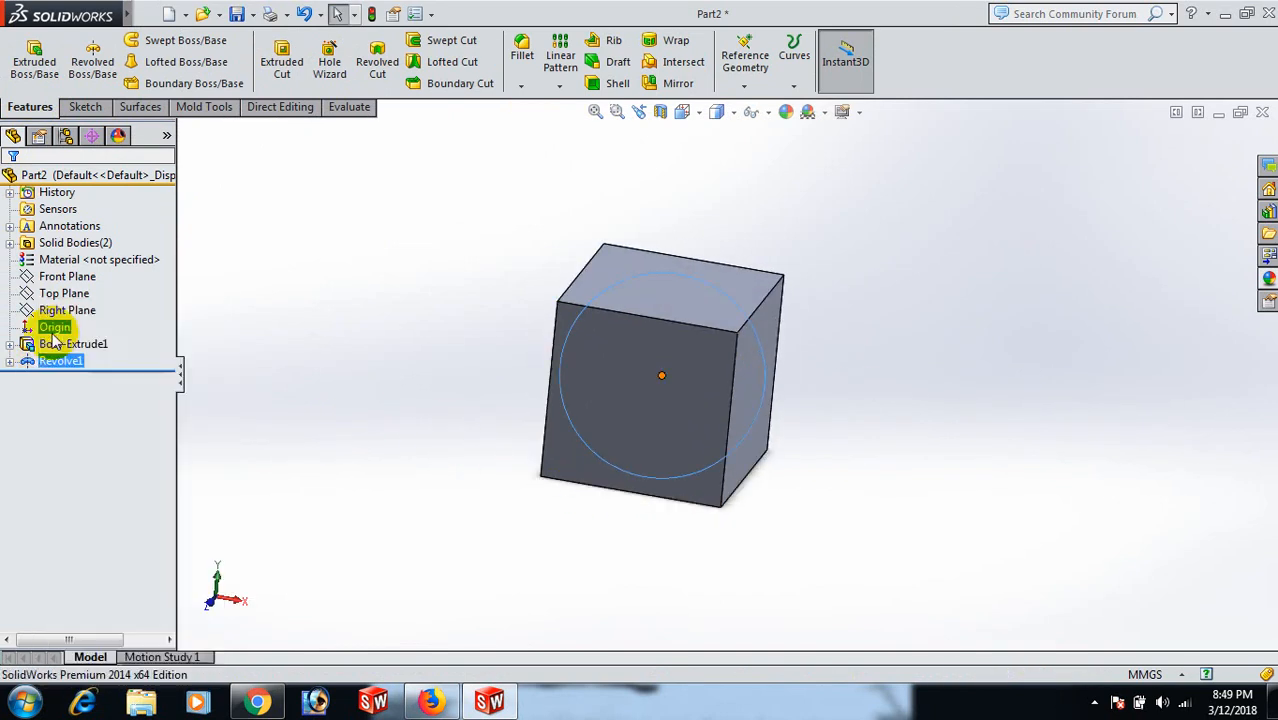
pyautogui.click(1053, 415)
# Step: Start a new sketch on the cube's front face and view it face-on
pyautogui.click(672, 432)
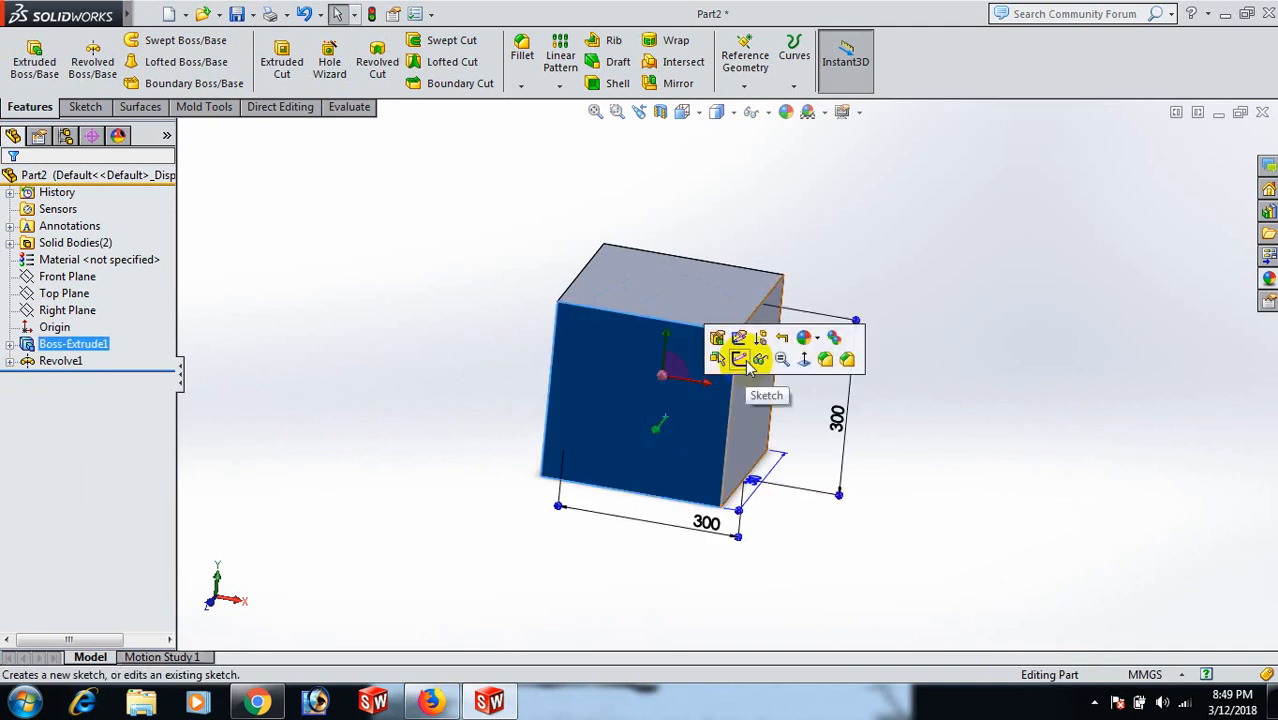
pyautogui.click(739, 359)
pyautogui.press('space')
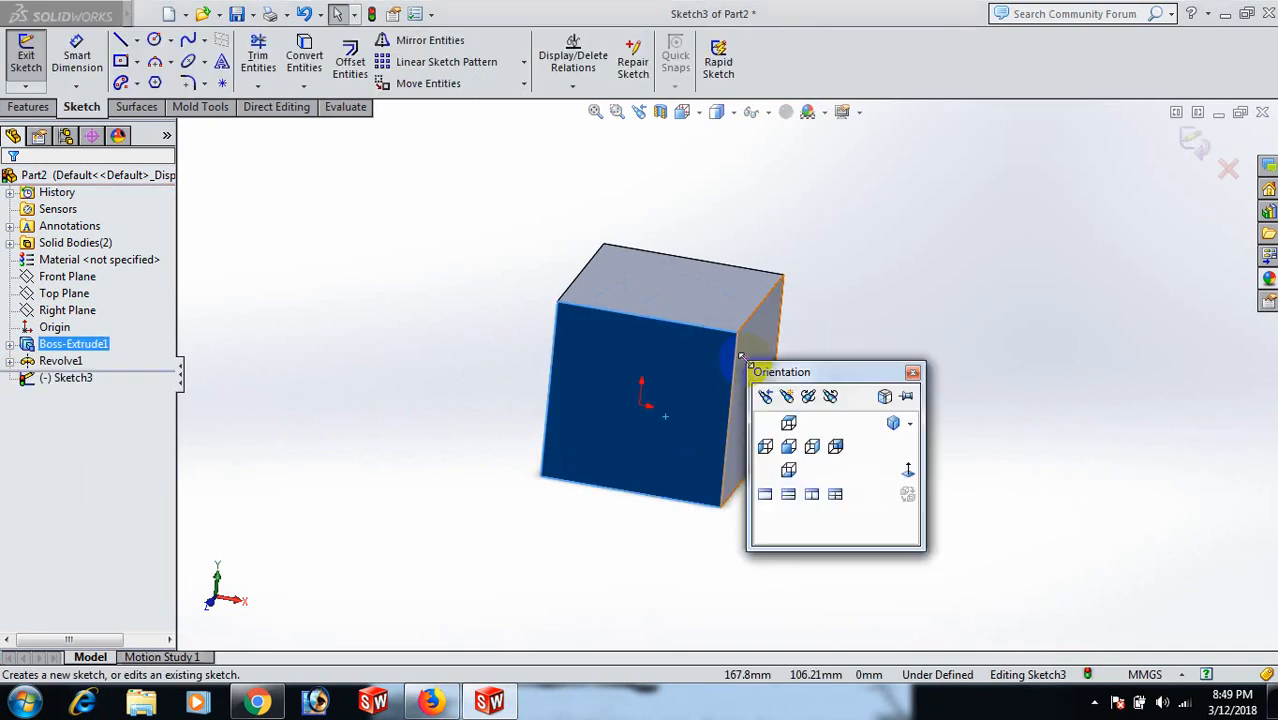
pyautogui.click(908, 470)
# Step: Draw a center rectangle about 77 mm tall, centred on the origin of the cube's front face
pyautogui.click(137, 64)
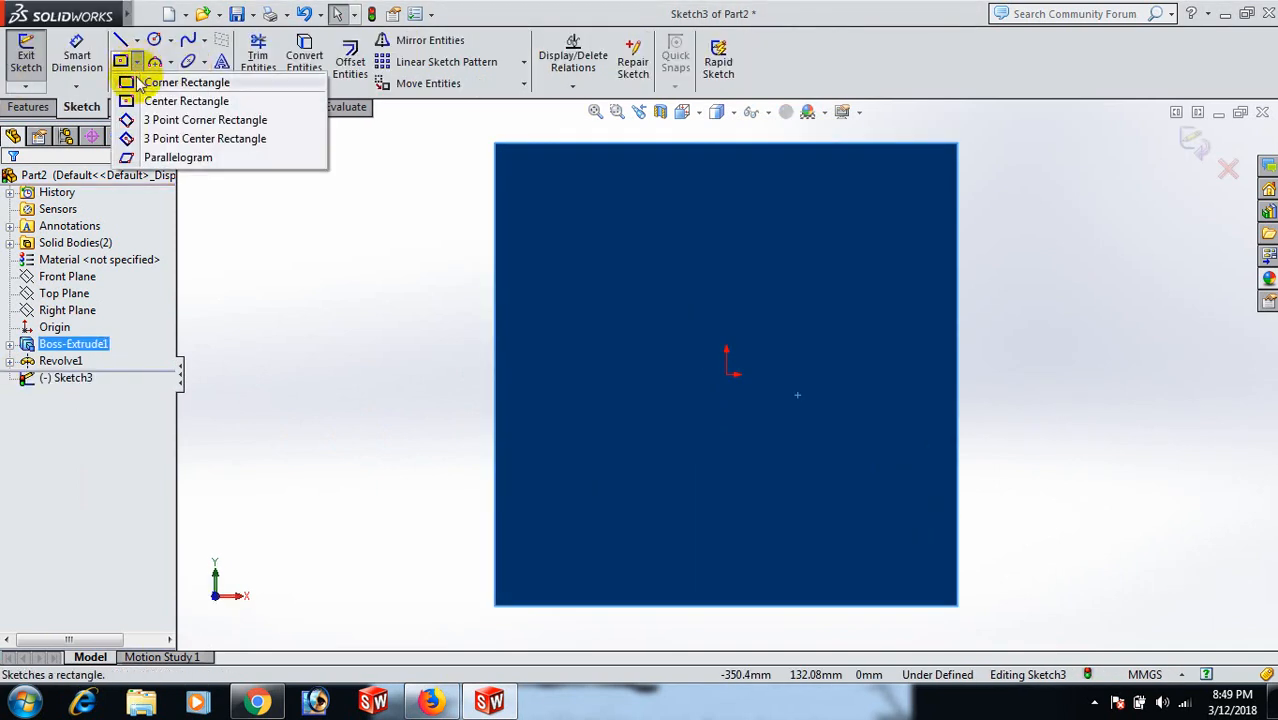
pyautogui.click(150, 100)
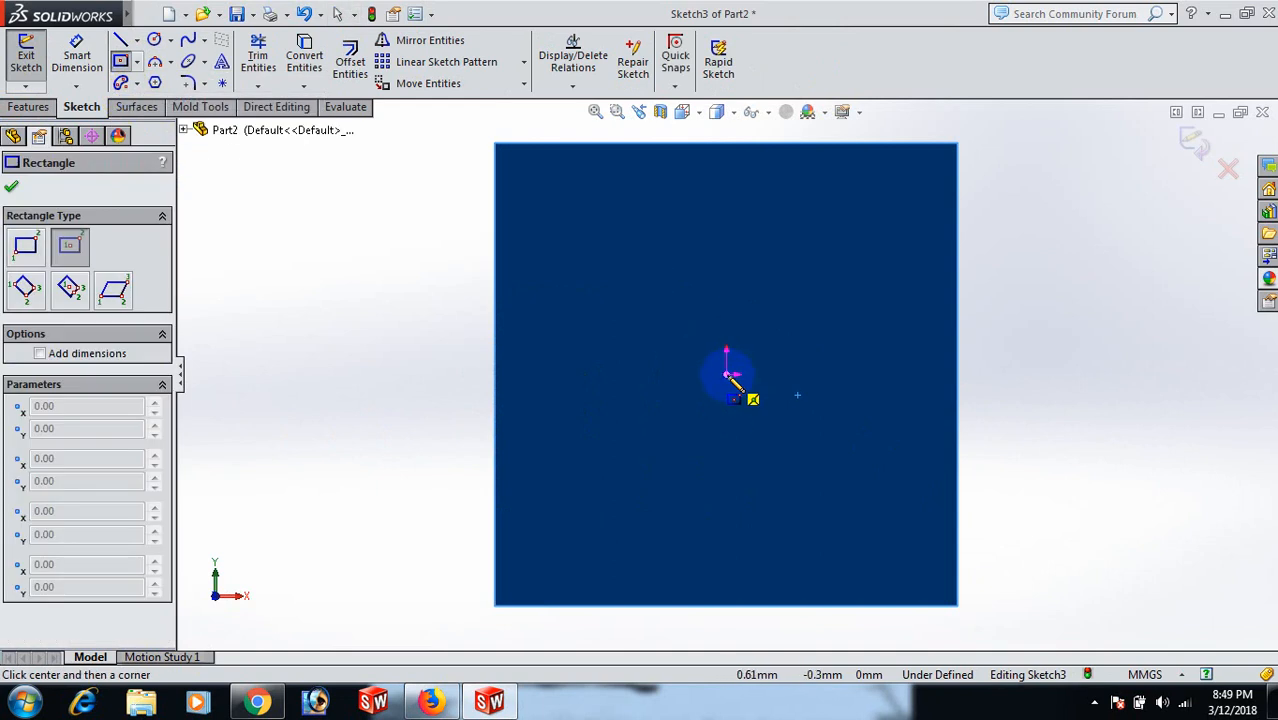
pyautogui.click(727, 375)
pyautogui.click(778, 433)
# Step: Dimension the rectangle's vertical side at 75 mm
pyautogui.moveTo(1170, 494); pyautogui.dragTo(1102, 275, button='right')
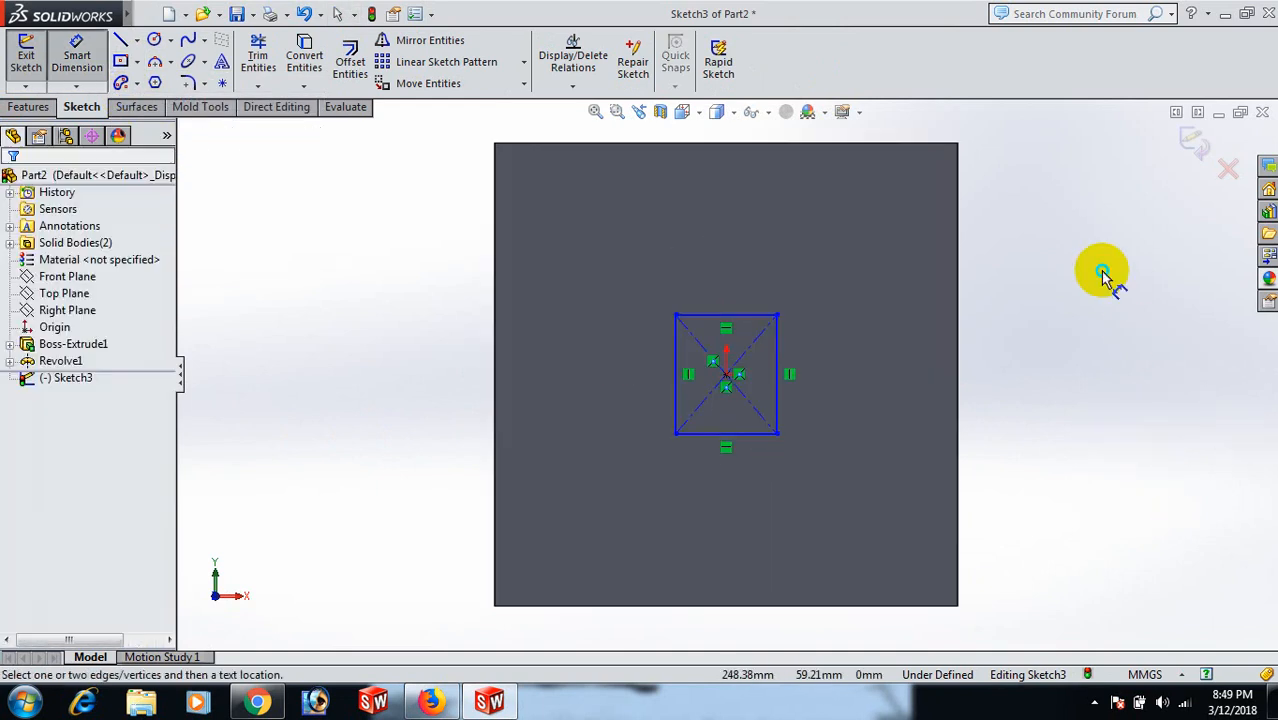
pyautogui.click(778, 378)
pyautogui.click(976, 379)
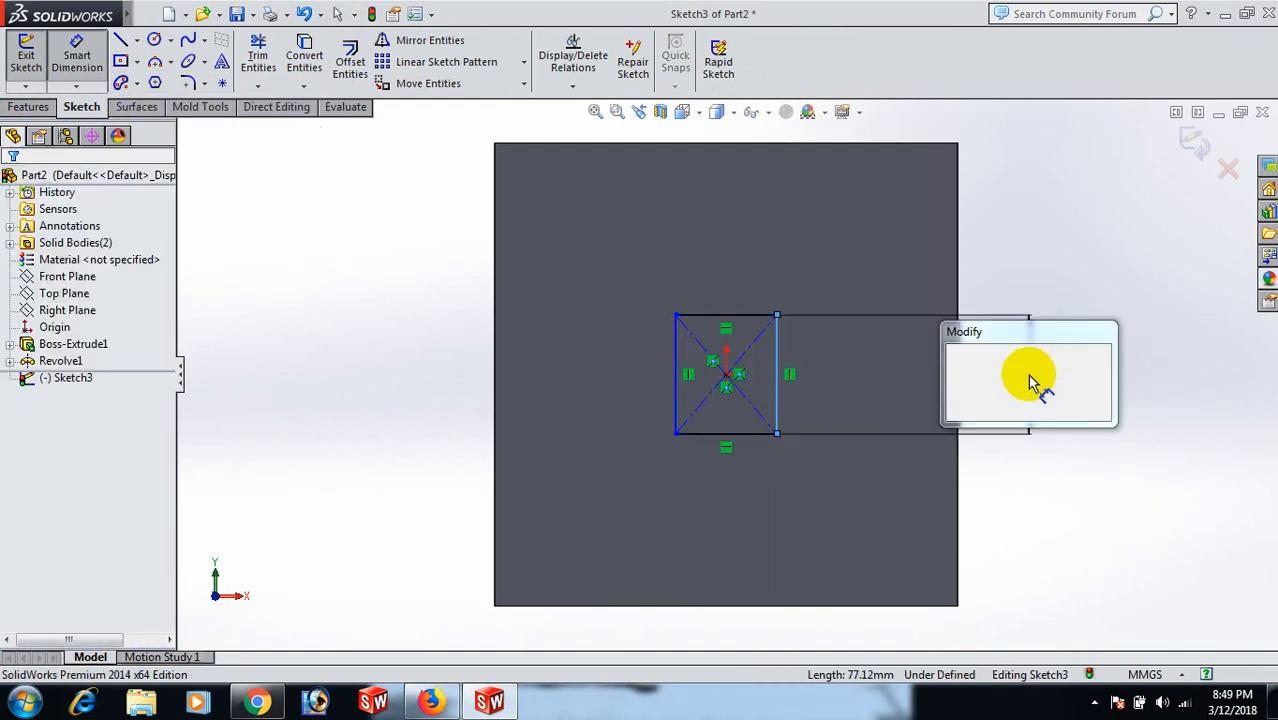
pyautogui.write('75')
pyautogui.press('Return')
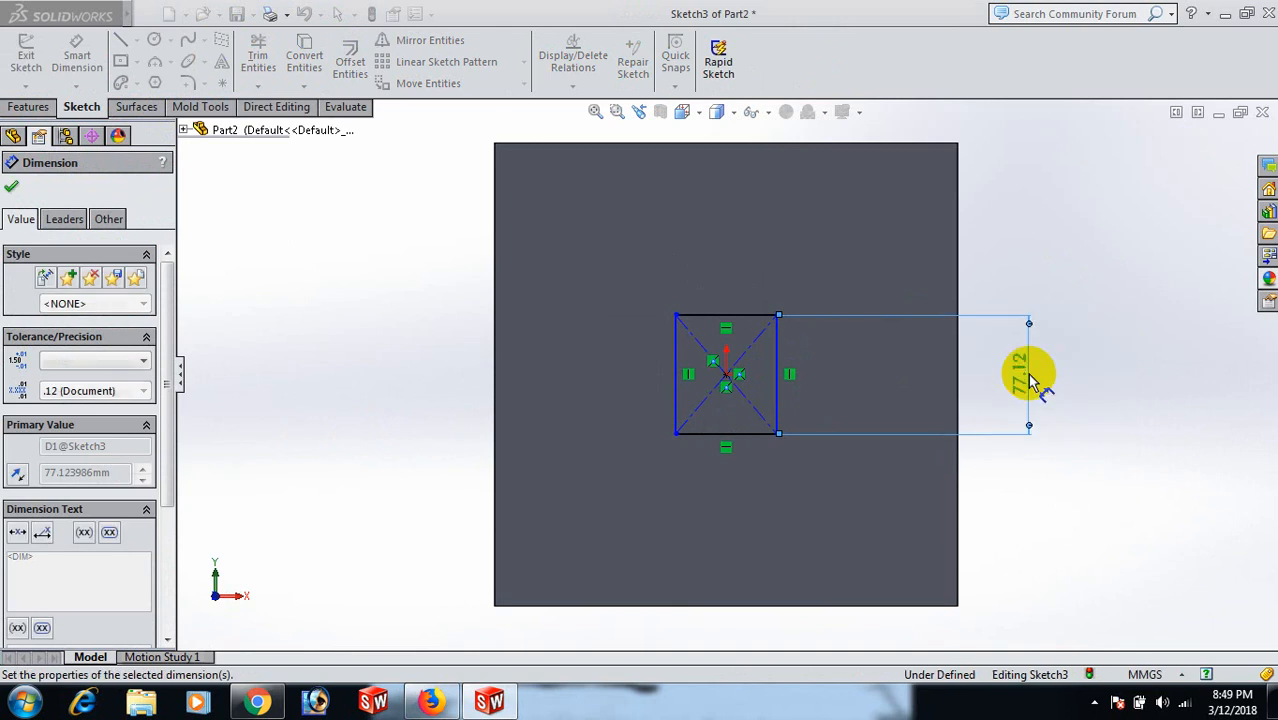
# Step: Dimension the rectangle's horizontal side at 50 mm and leave the dimension tool
pyautogui.click(752, 440)
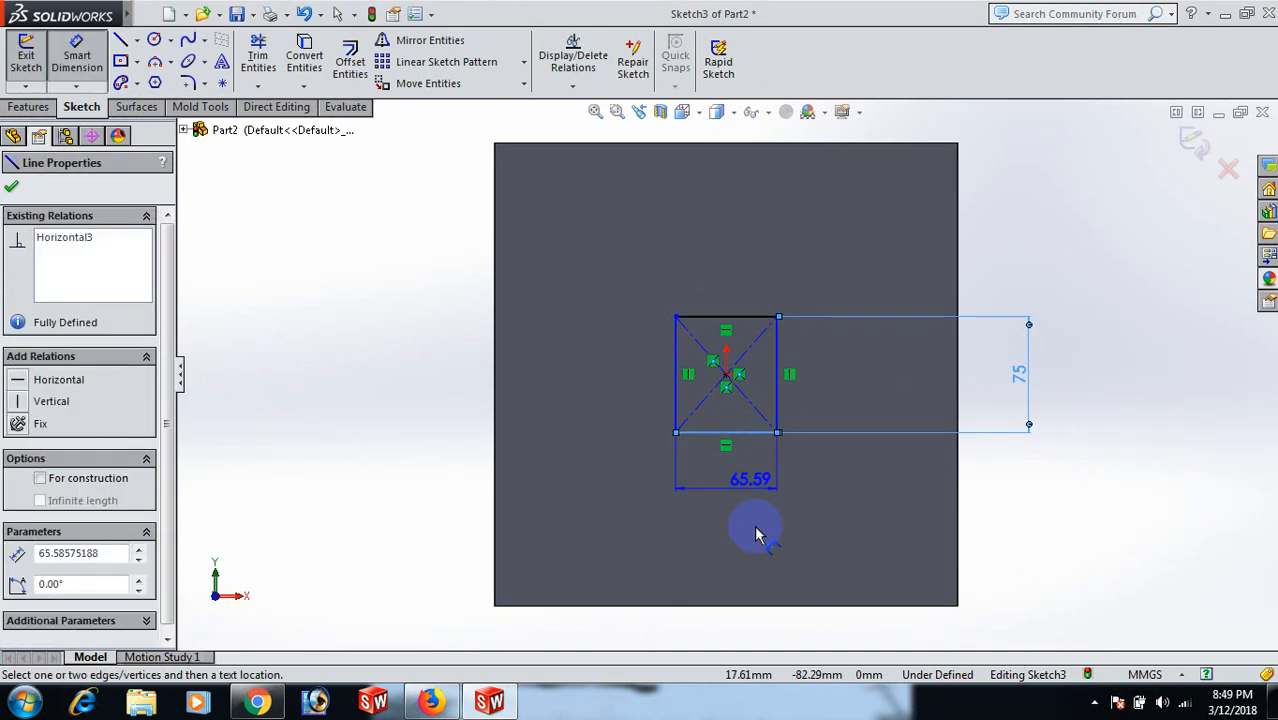
pyautogui.click(756, 527)
pyautogui.write('50')
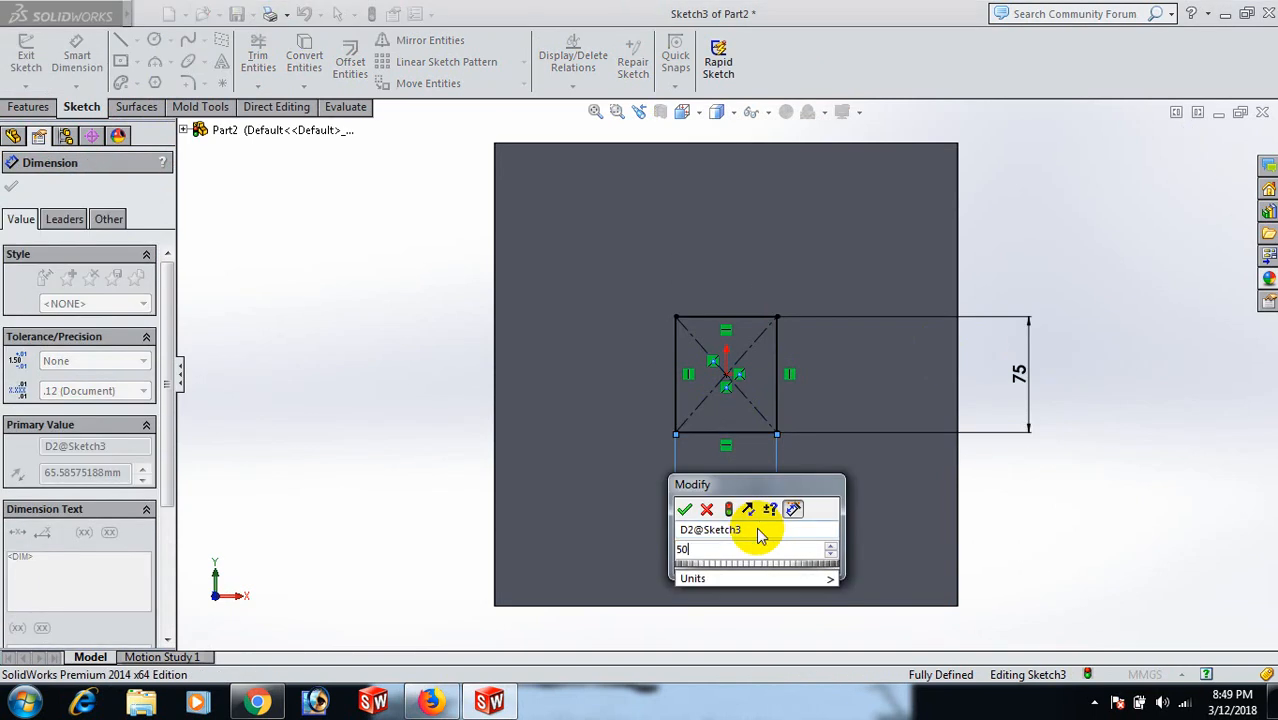
pyautogui.press('Return')
pyautogui.click(1158, 320)
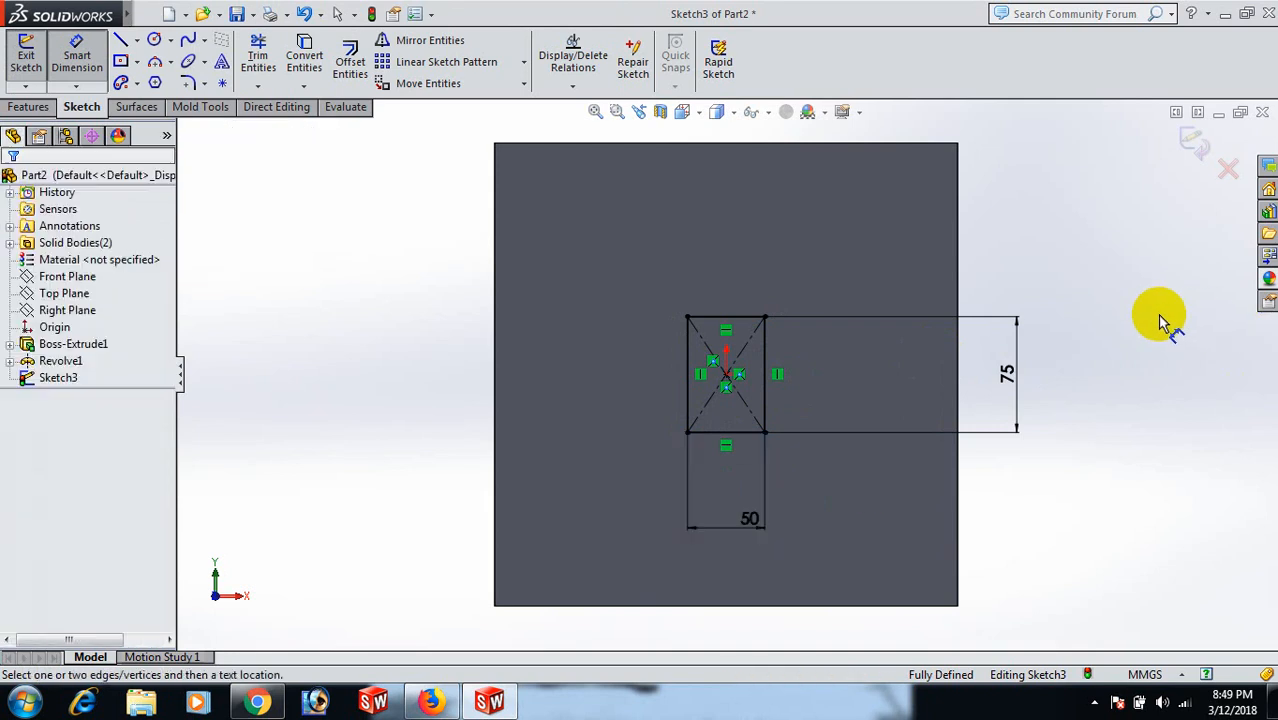
pyautogui.rightClick(1158, 320)
pyautogui.click(1152, 208)
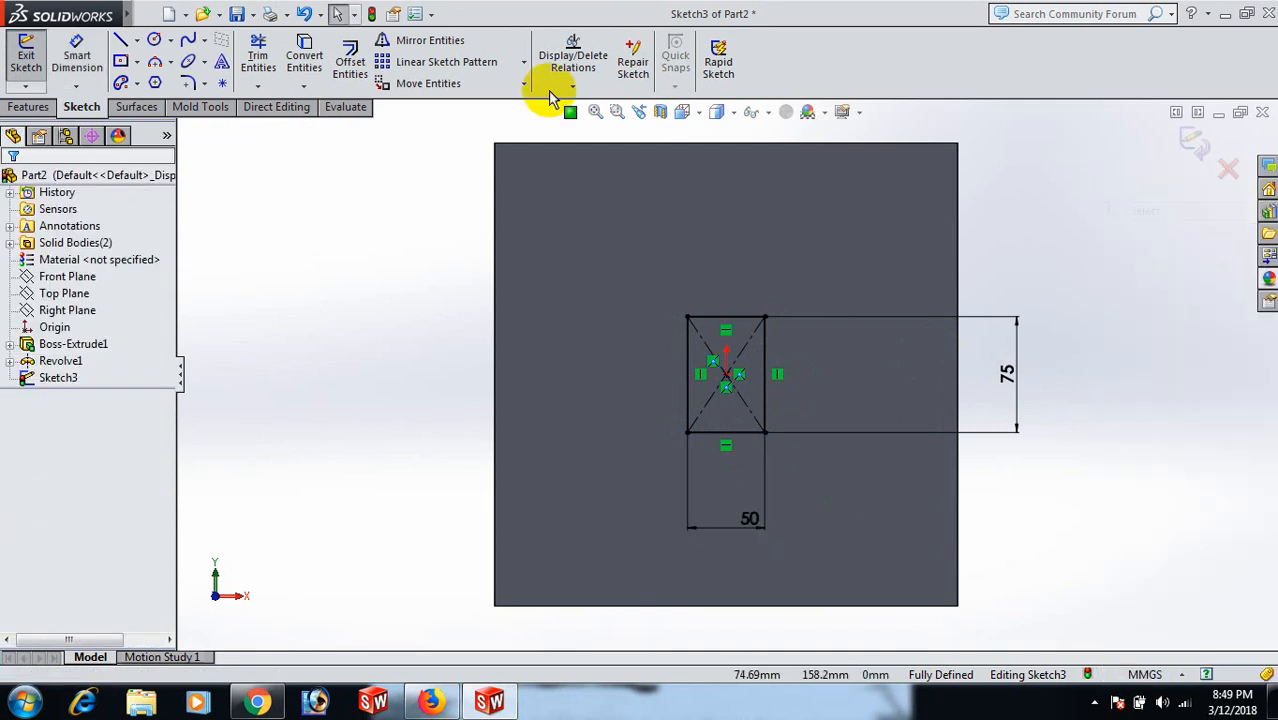
# Step: Round all four corners of the front-face rectangle with 10 mm sketch fillets
pyautogui.click(187, 83)
pyautogui.click(763, 320)
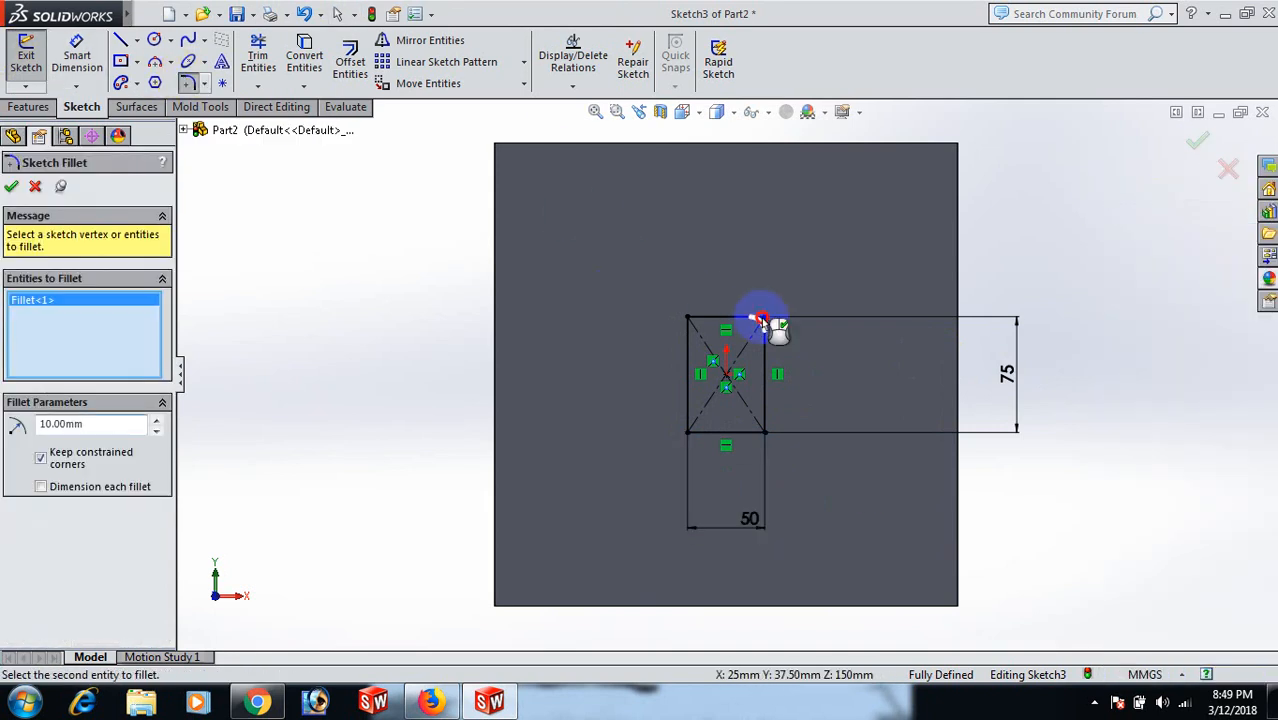
pyautogui.click(686, 320)
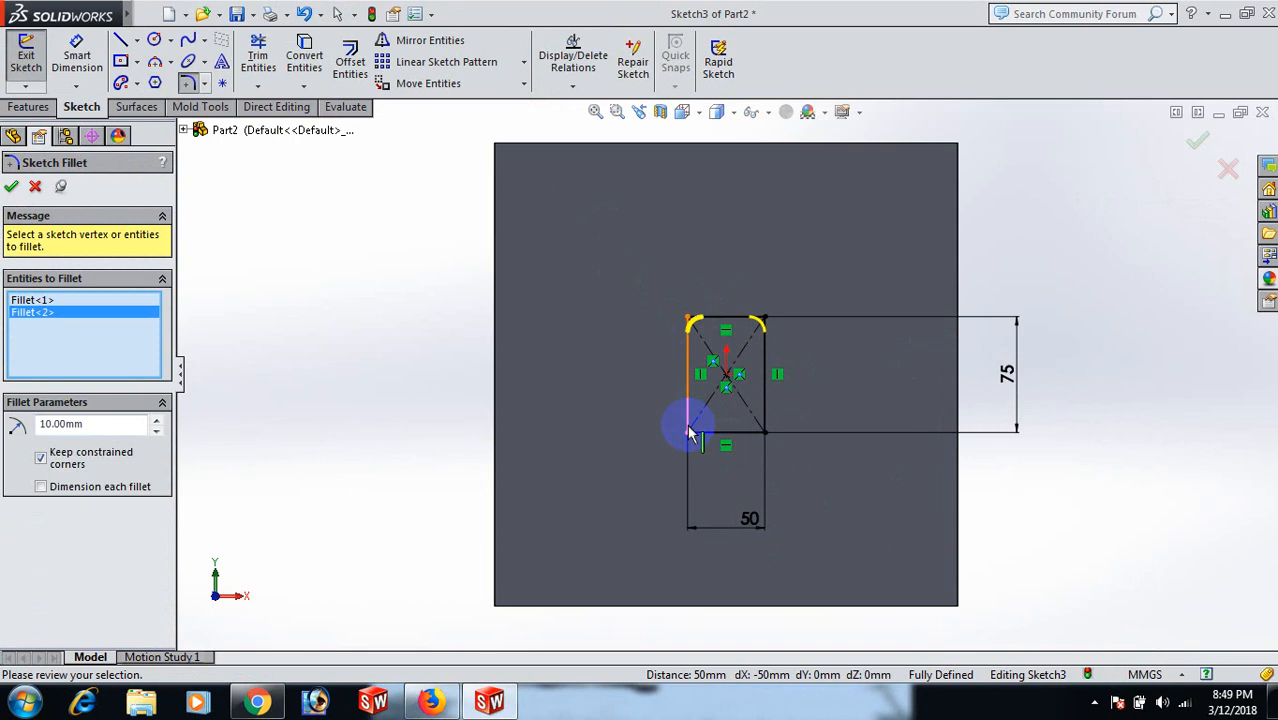
pyautogui.click(688, 433)
pyautogui.click(764, 433)
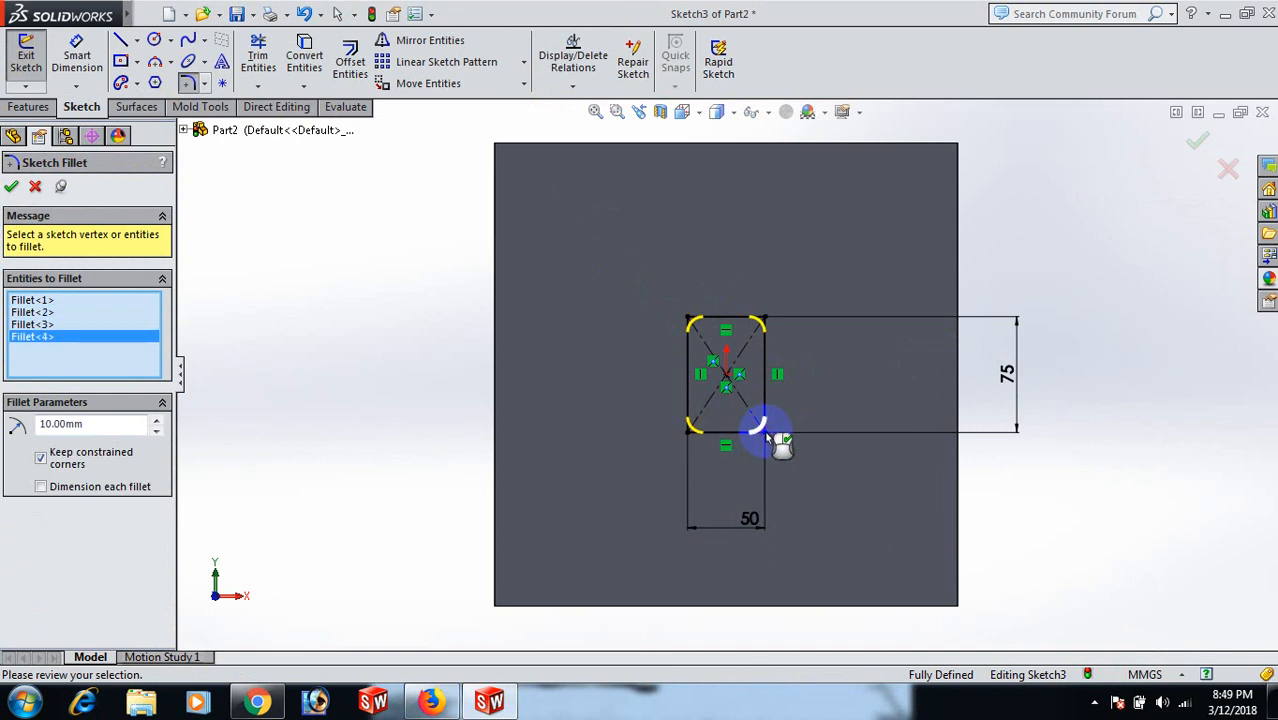
pyautogui.click(12, 189)
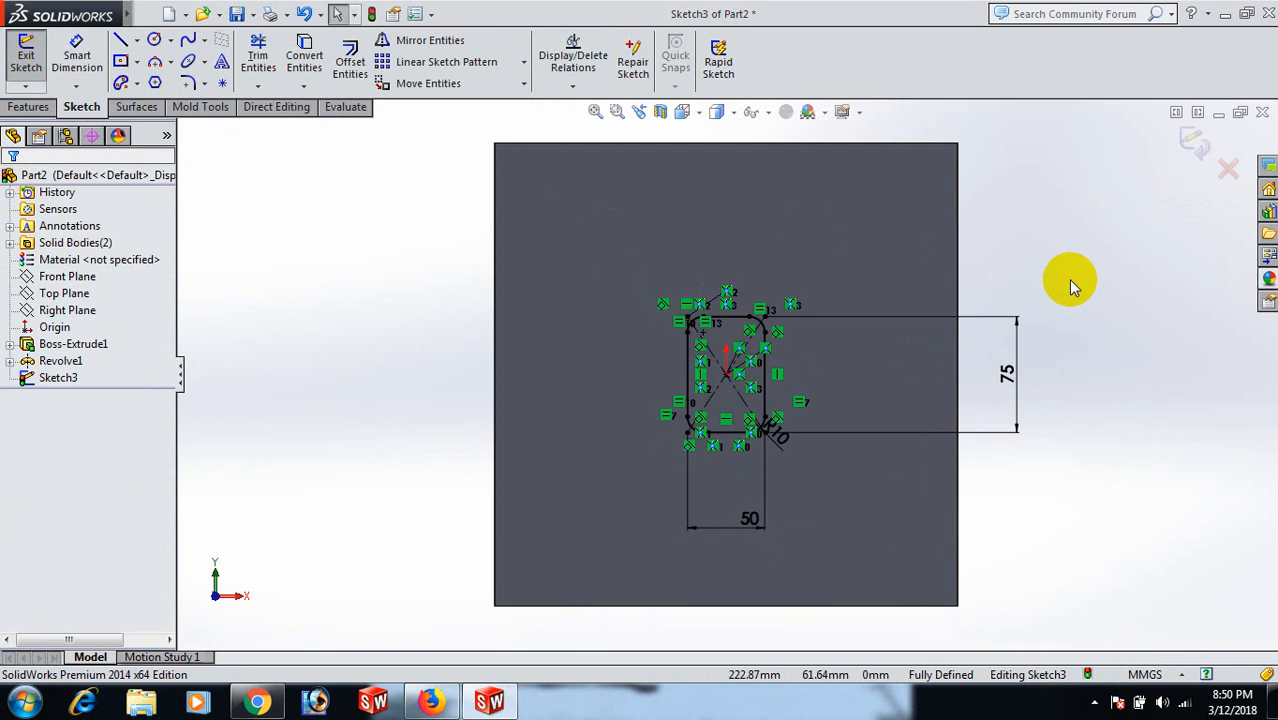
# Step: Cut the rounded rectangle through the entire cube with an Extruded Cut set to Through All
pyautogui.scroll(4, 1070, 280)
pyautogui.moveTo(983, 391); pyautogui.dragTo(959, 464, button='middle')
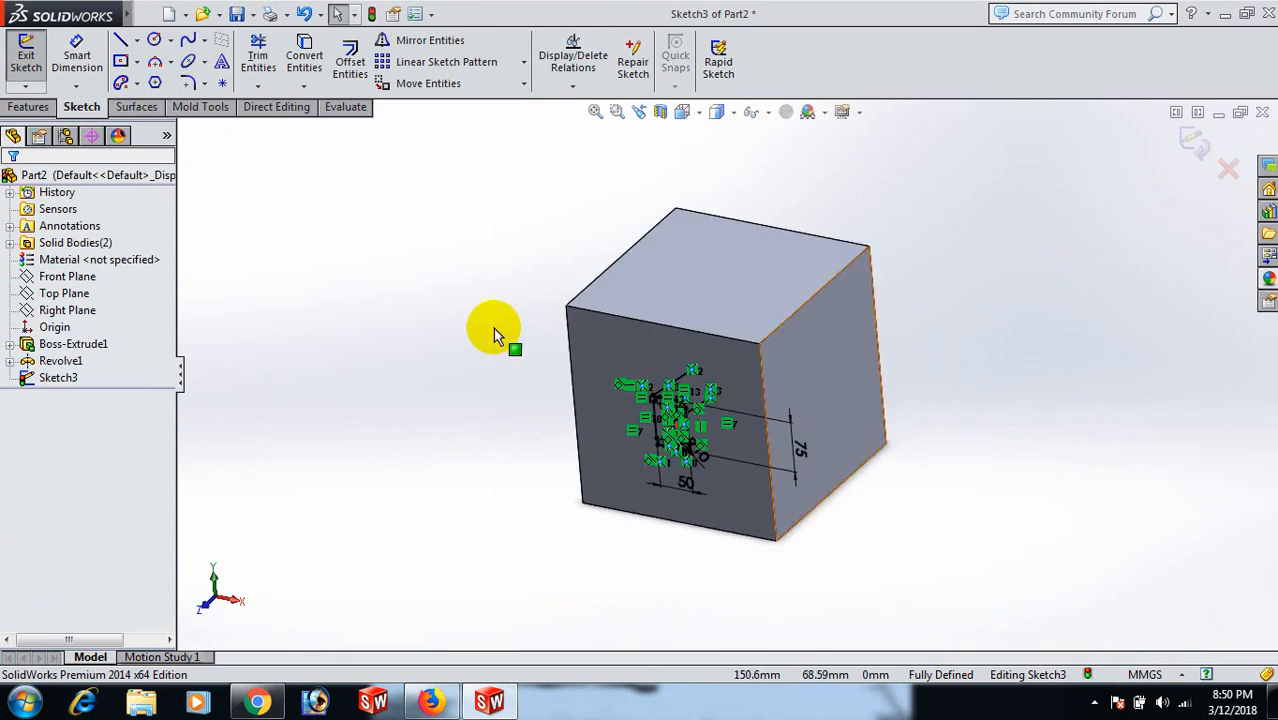
pyautogui.click(14, 108)
pyautogui.click(282, 64)
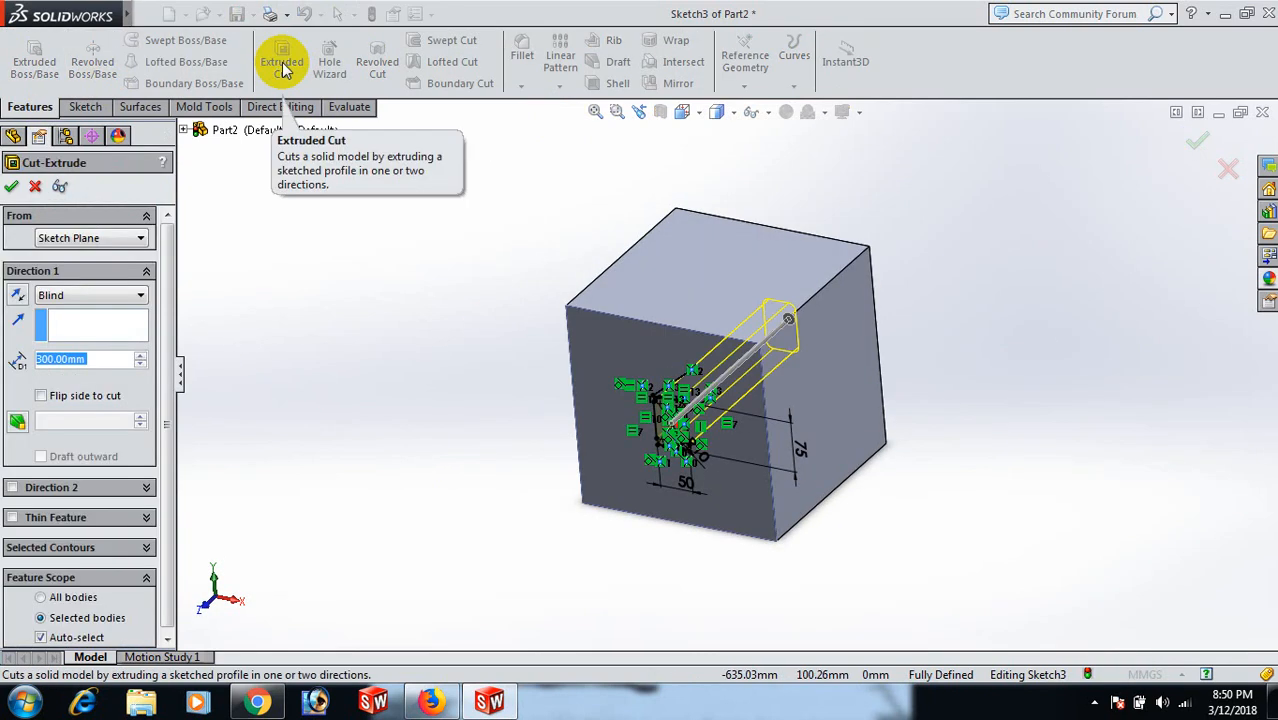
pyautogui.click(141, 296)
pyautogui.click(80, 325)
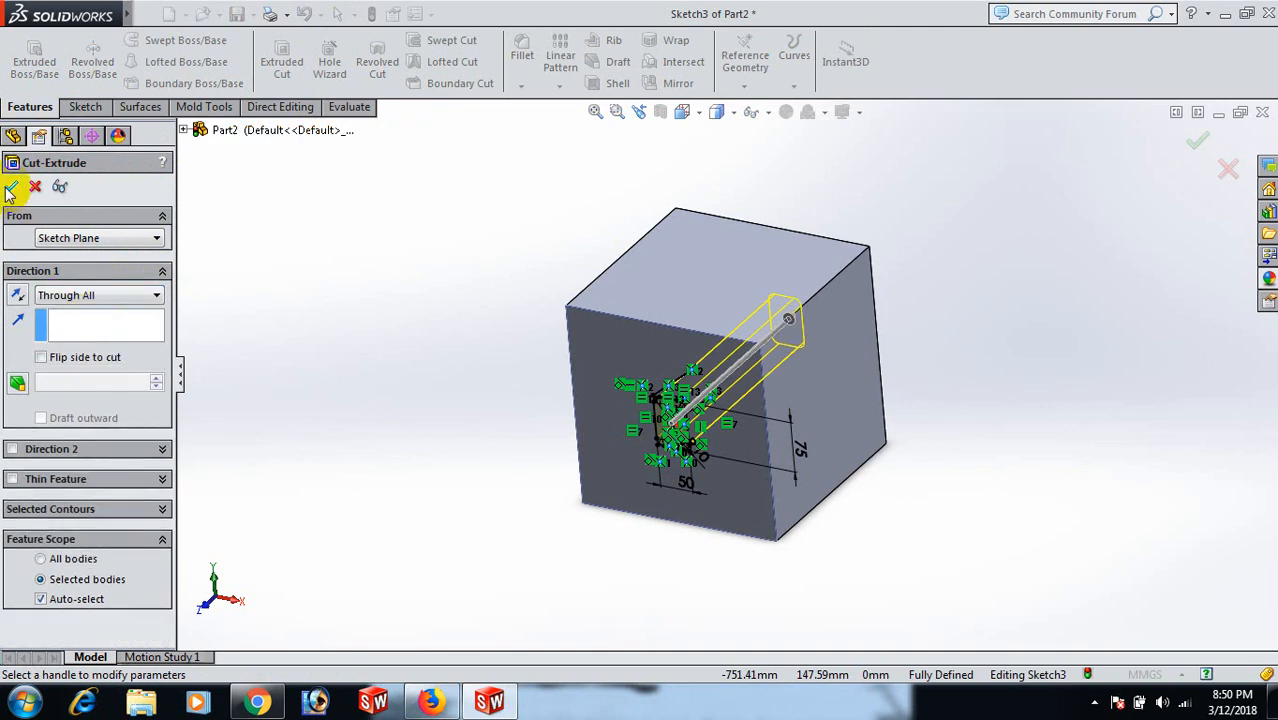
pyautogui.click(10, 189)
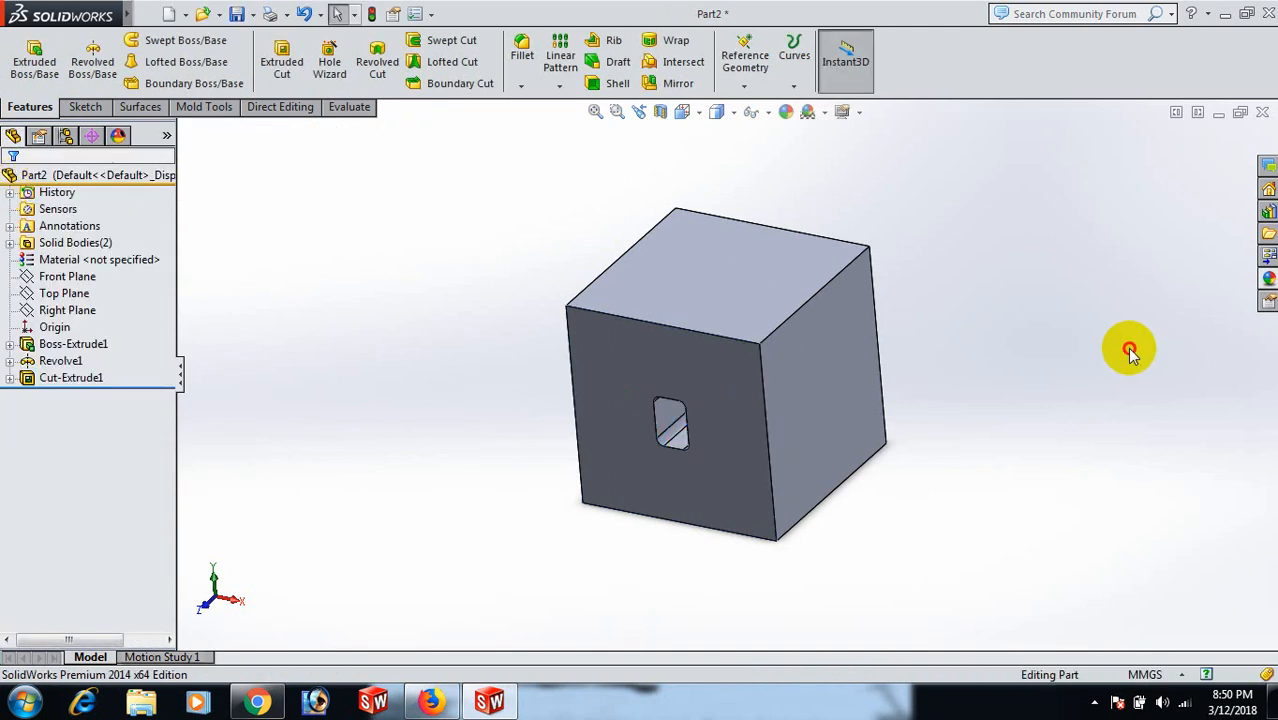
# Step: Start a new sketch on the cube's right side face and view it face-on
pyautogui.click(830, 402)
pyautogui.click(901, 335)
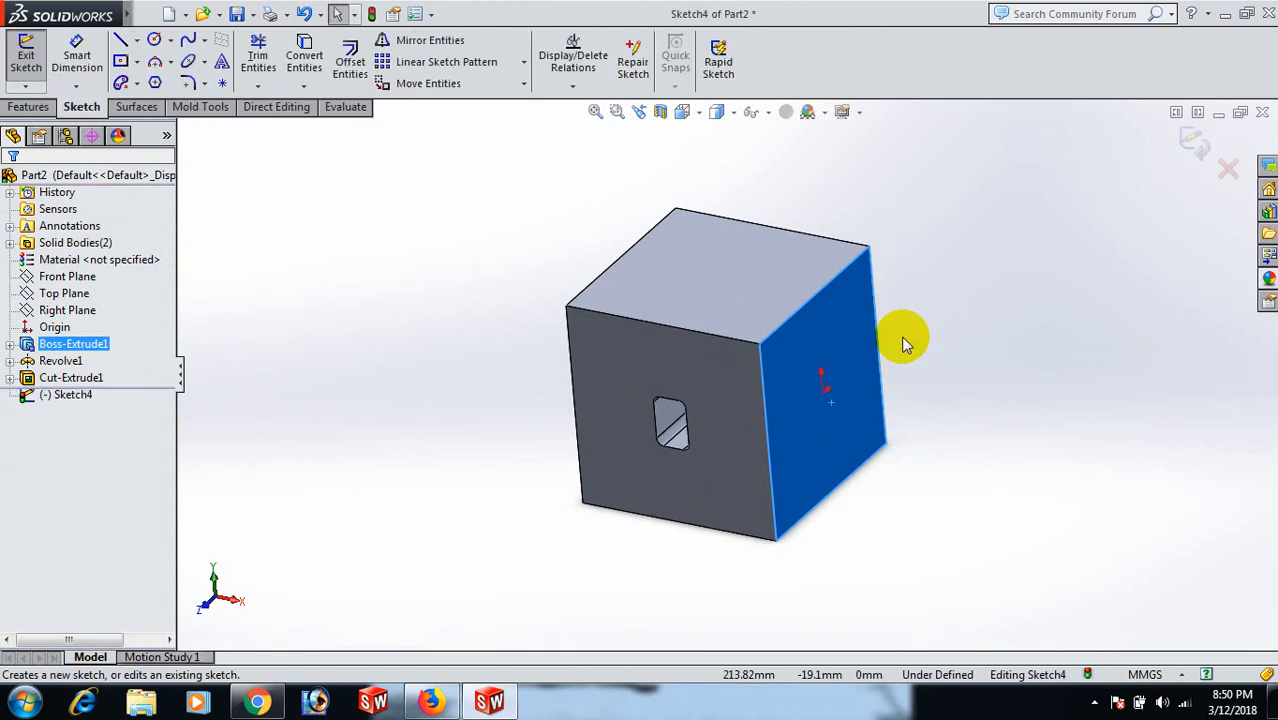
pyautogui.press('space')
pyautogui.click(1061, 450)
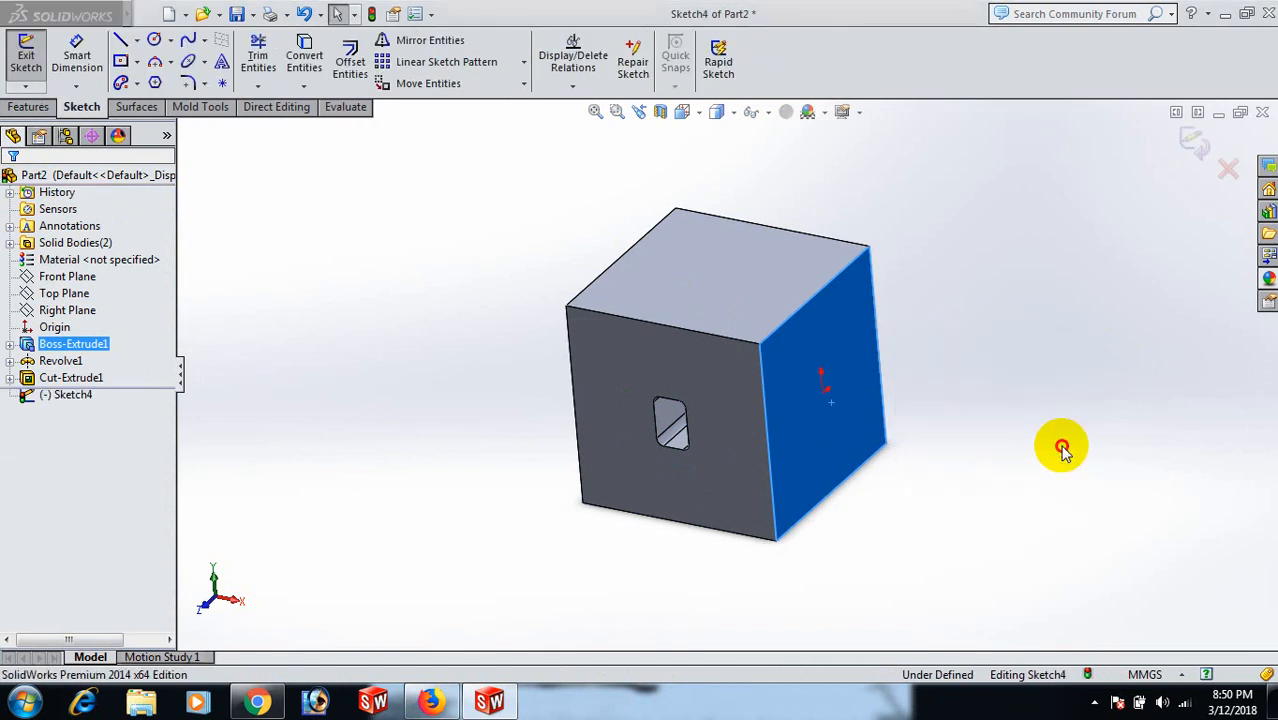
# Step: Draw a center rectangle about 84 mm wide and 88 mm tall, centred on the origin of the cube's side face
pyautogui.click(138, 63)
pyautogui.click(130, 98)
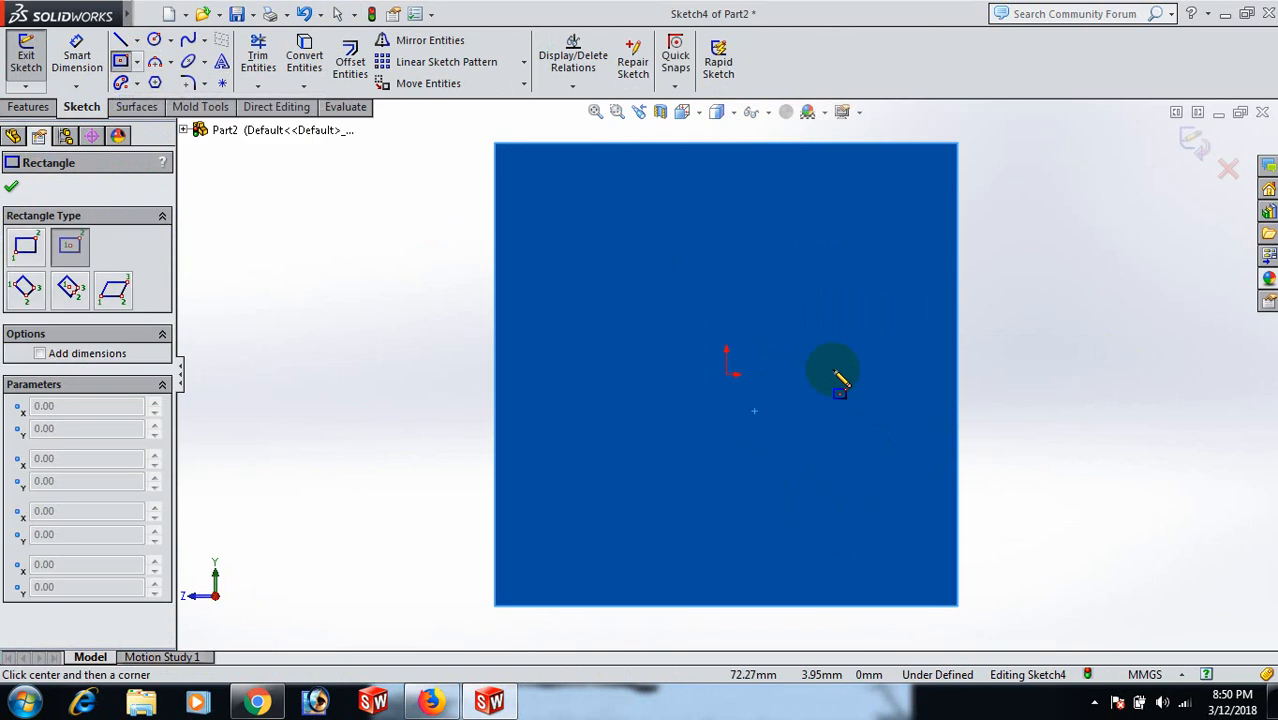
pyautogui.click(726, 374)
pyautogui.click(791, 442)
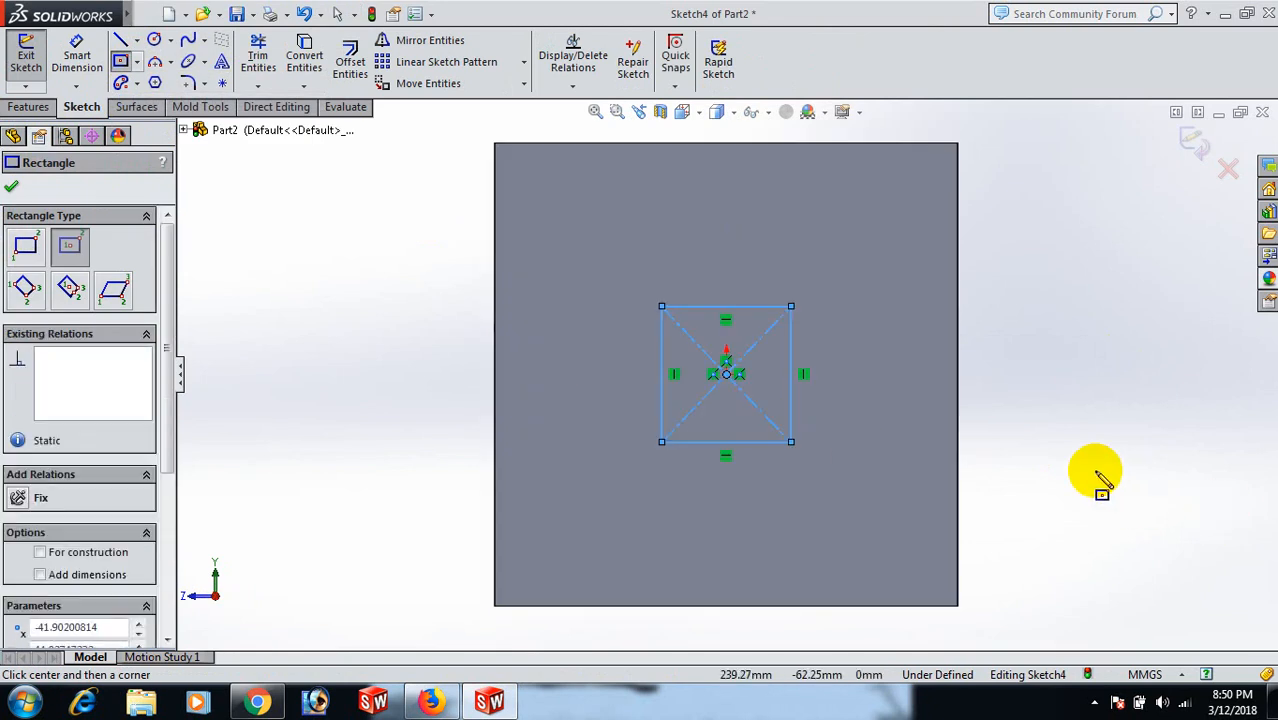
# Step: Dimension the vertical side of the side-face rectangle at 75.30 mm
pyautogui.moveTo(1098, 471); pyautogui.dragTo(1003, 340, button='right')
pyautogui.click(795, 378)
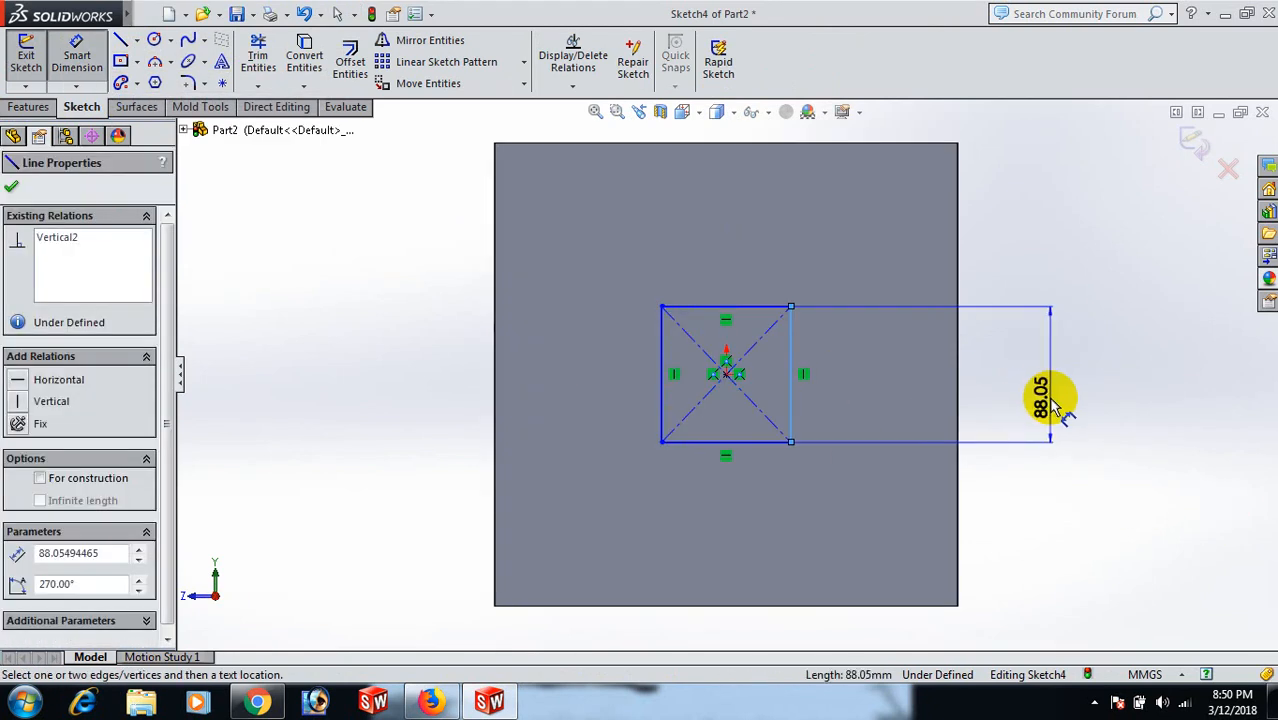
pyautogui.click(1052, 400)
pyautogui.write('75')
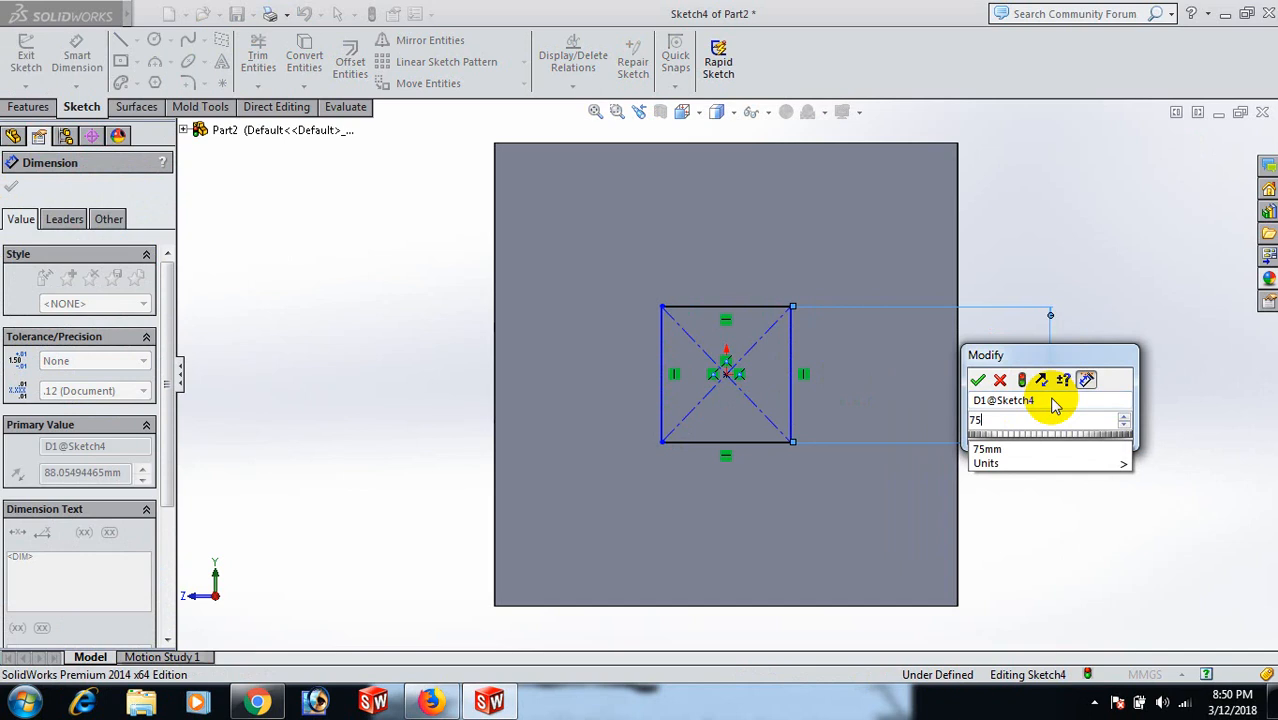
pyautogui.write('.30')
pyautogui.press('Return')
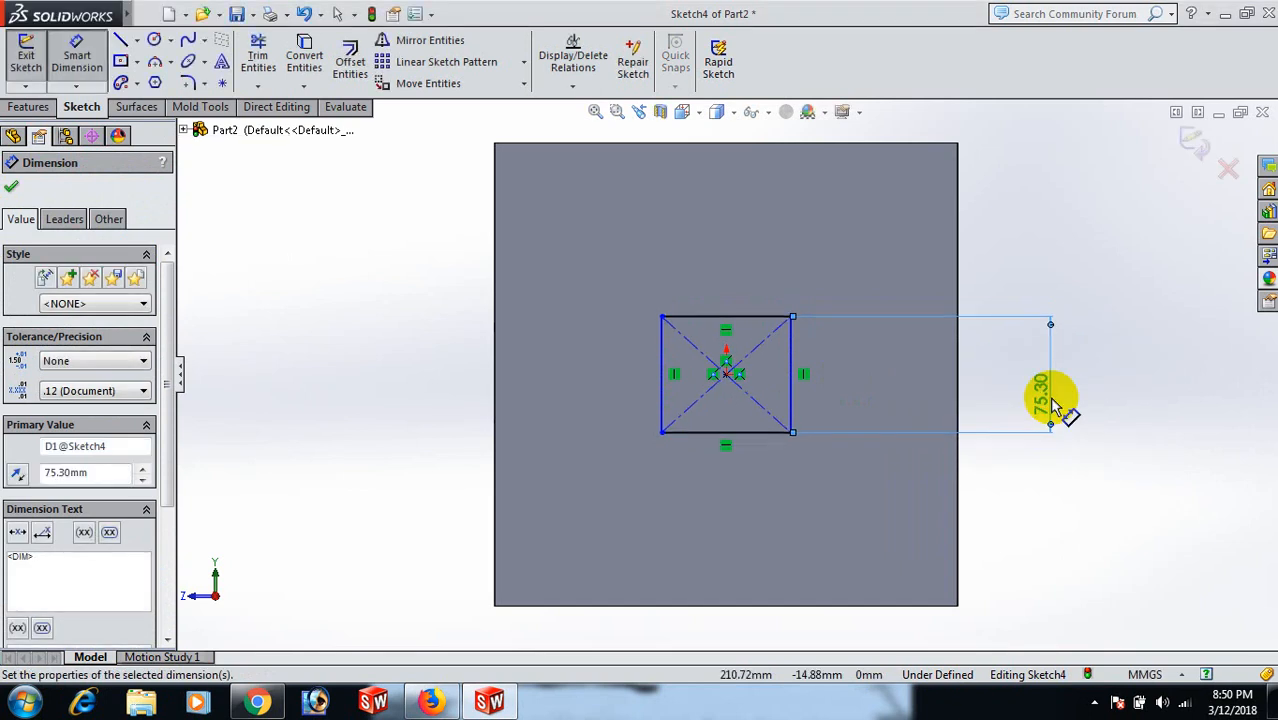
# Step: Dimension the horizontal side of the side-face rectangle at 50 mm
pyautogui.click(750, 434)
pyautogui.click(758, 510)
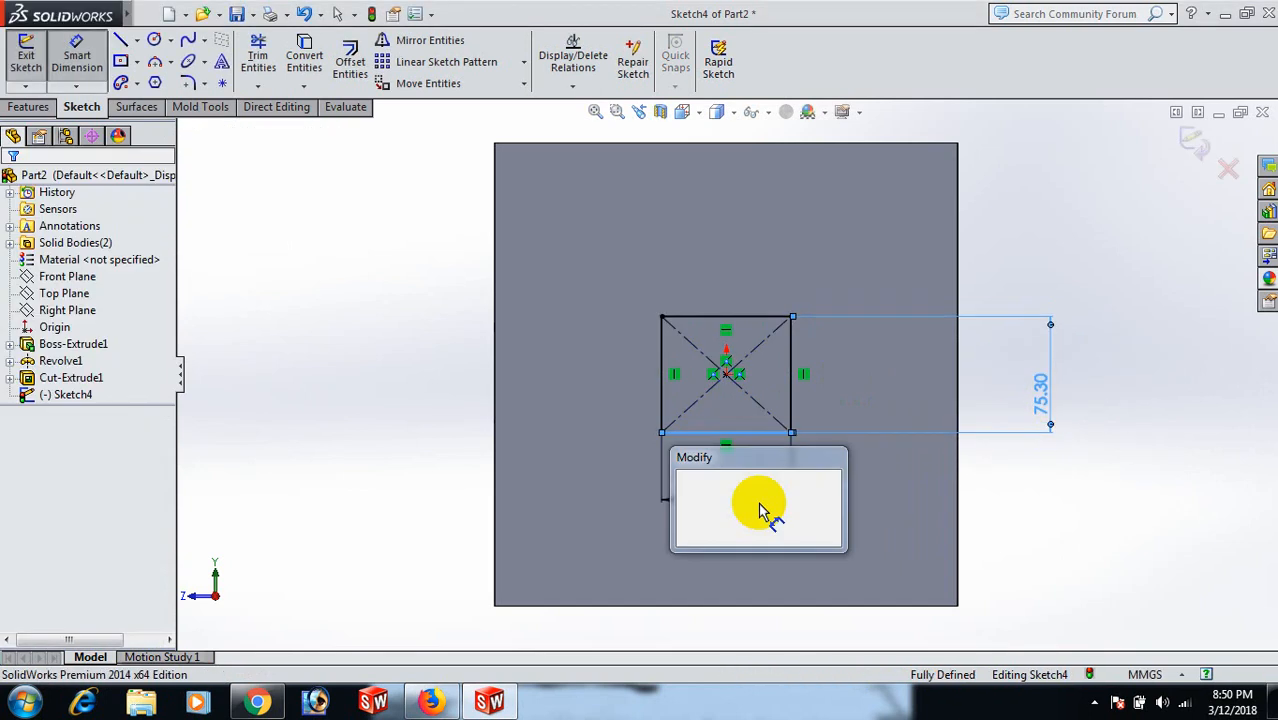
pyautogui.write('50.3')
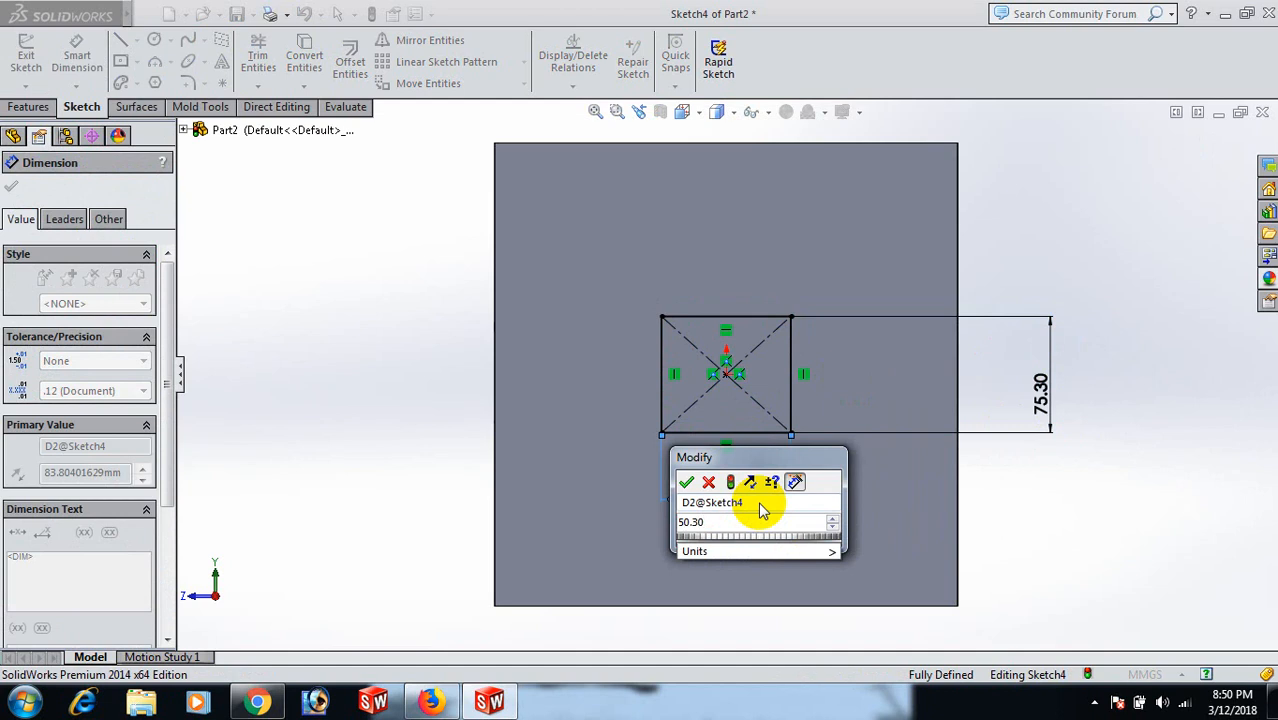
pyautogui.press('BackSpace')
pyautogui.press('BackSpace')
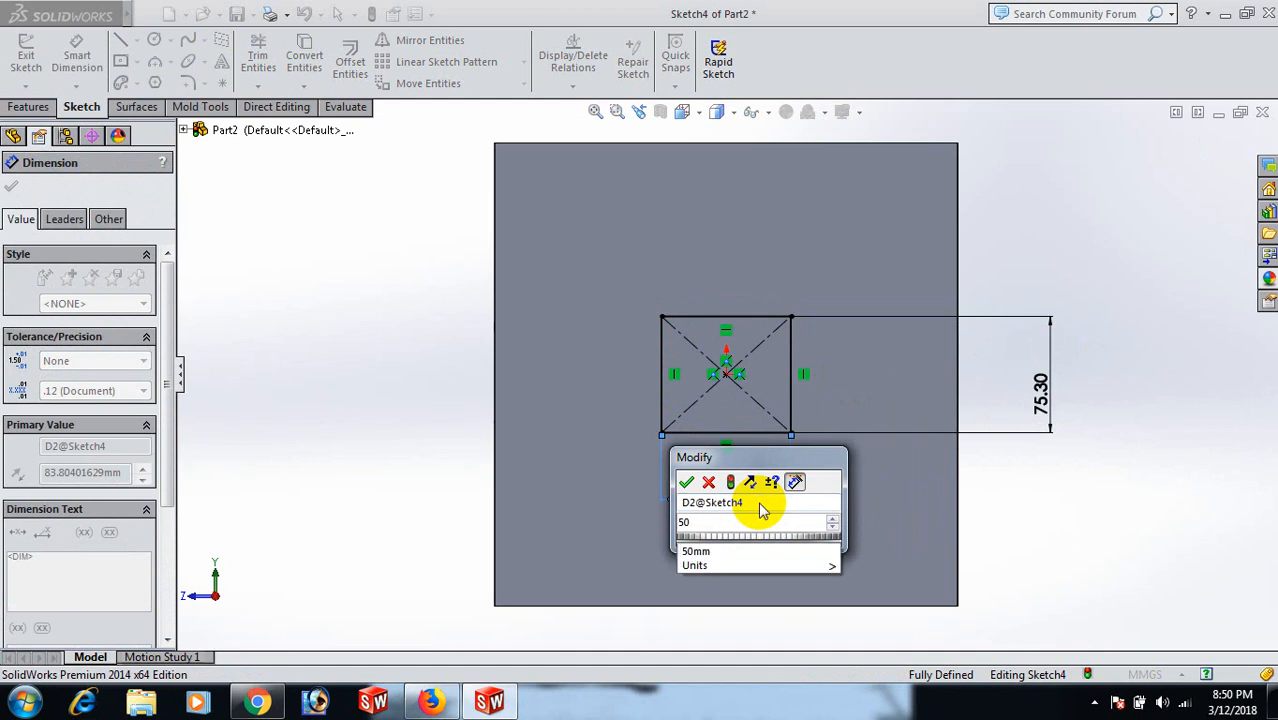
pyautogui.press('Return')
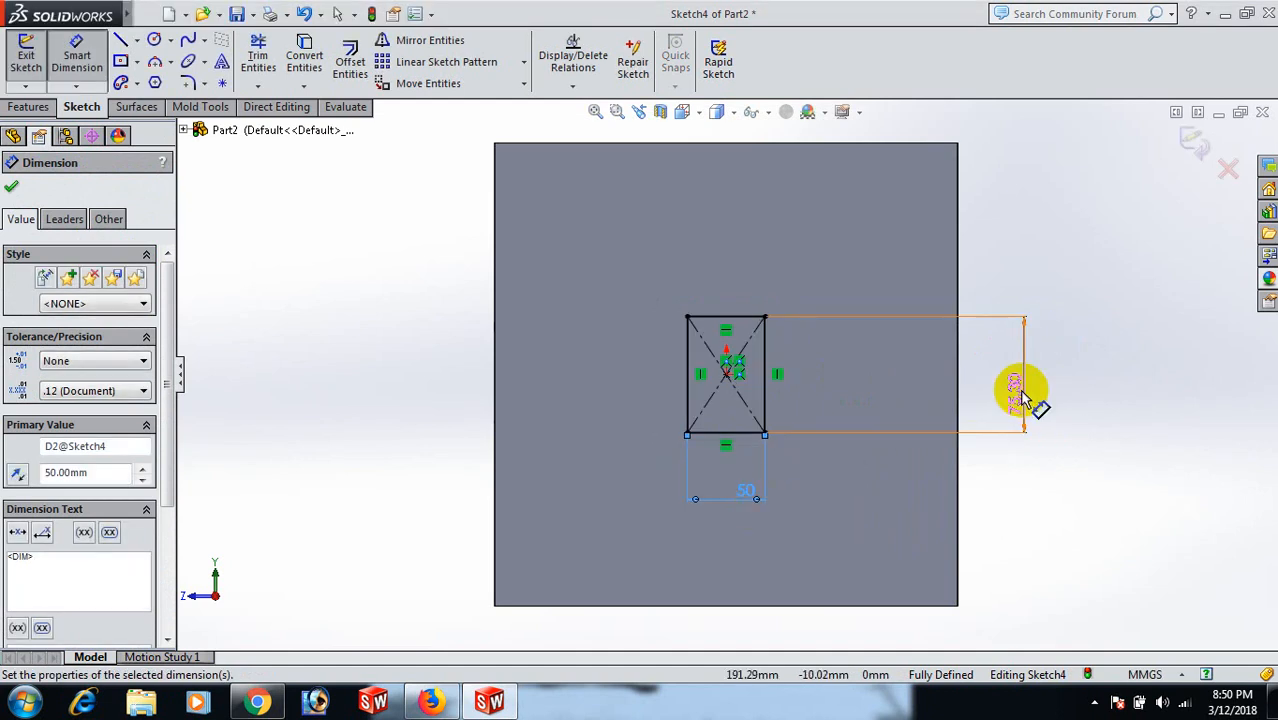
# Step: Set the side-face rectangle's vertical dimension to 75 mm and leave the dimension tool
pyautogui.doubleClick(1018, 395)
pyautogui.write('75')
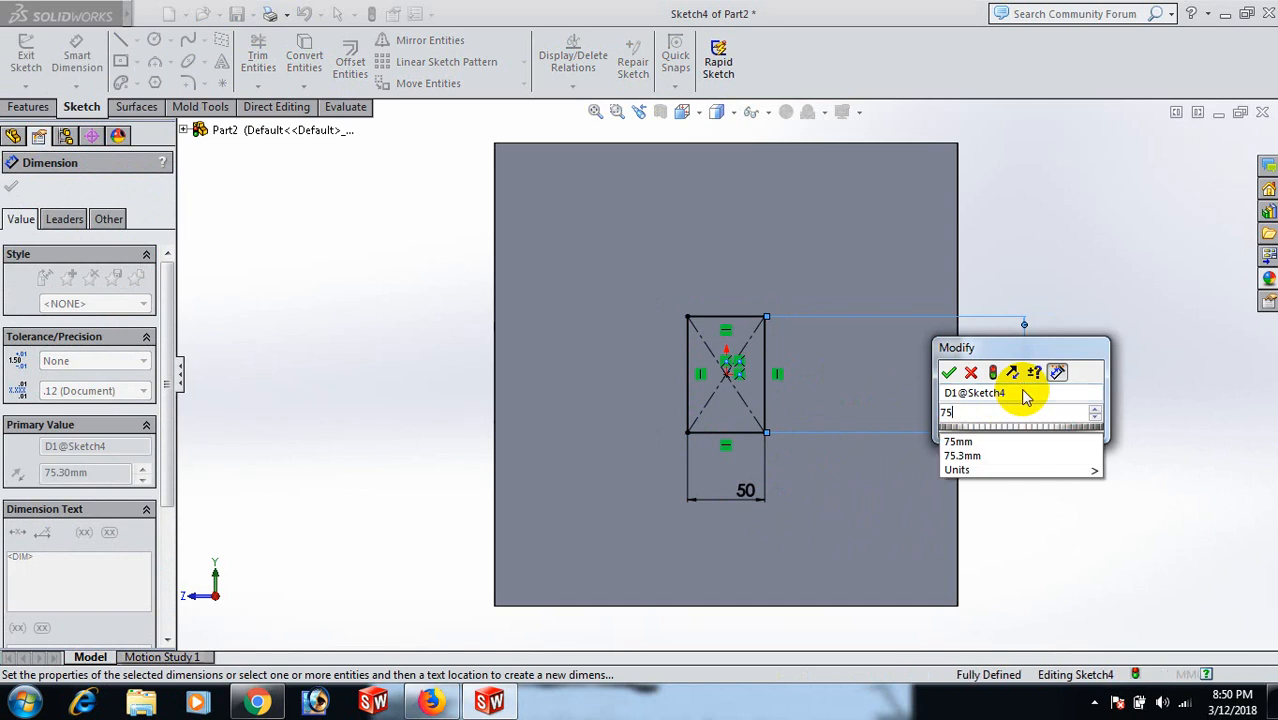
pyautogui.press('Return')
pyautogui.click(1098, 401)
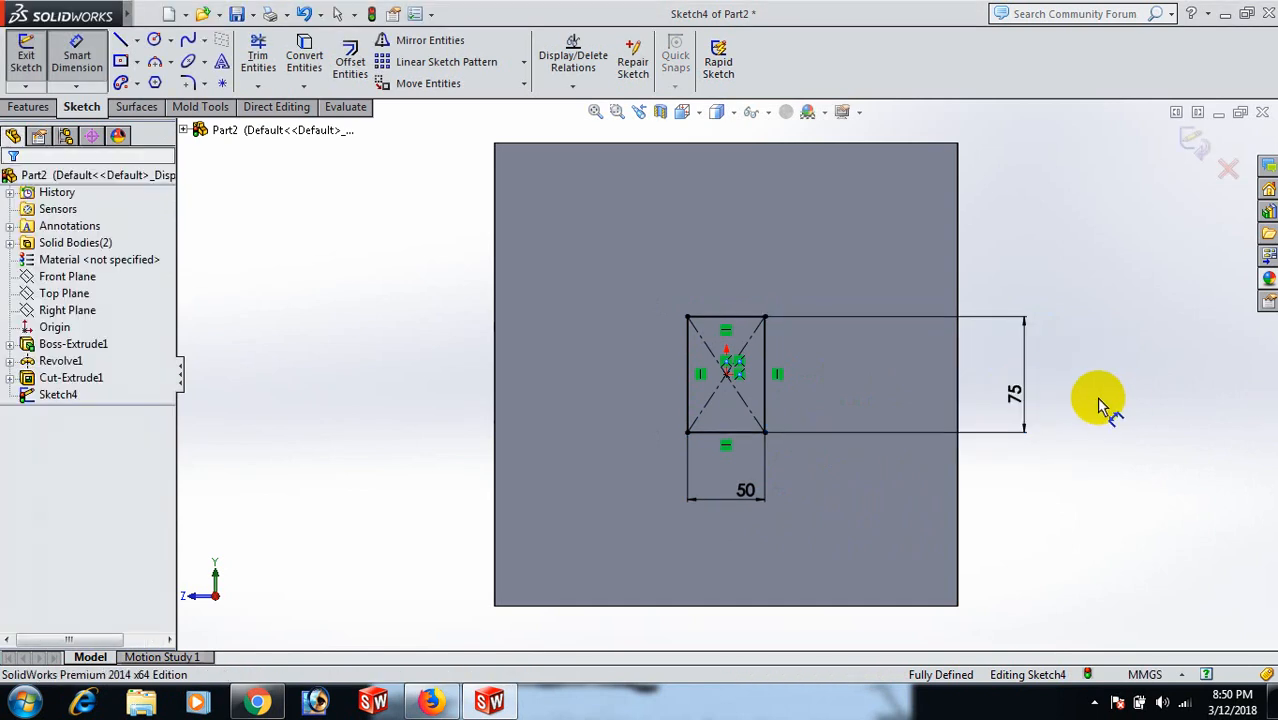
pyautogui.rightClick(1098, 401)
pyautogui.click(1146, 212)
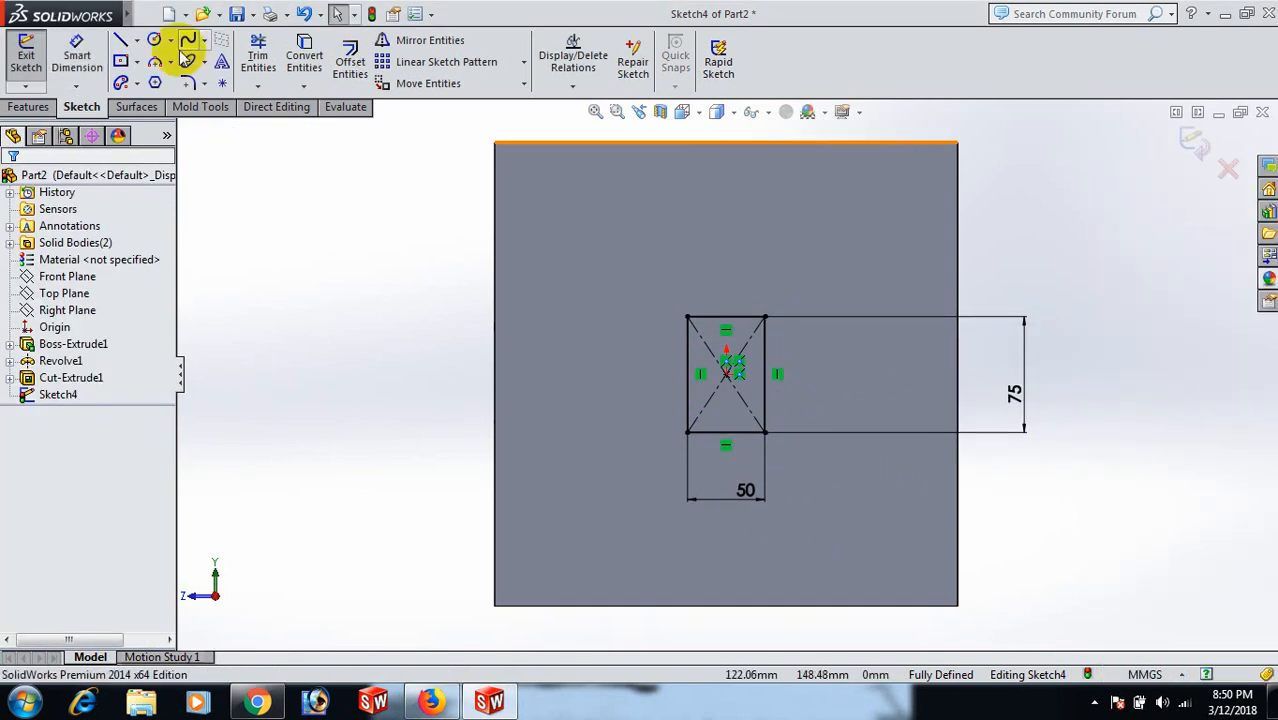
# Step: Round all four corners of the side-face rectangle with 10 mm sketch fillets
pyautogui.click(192, 84)
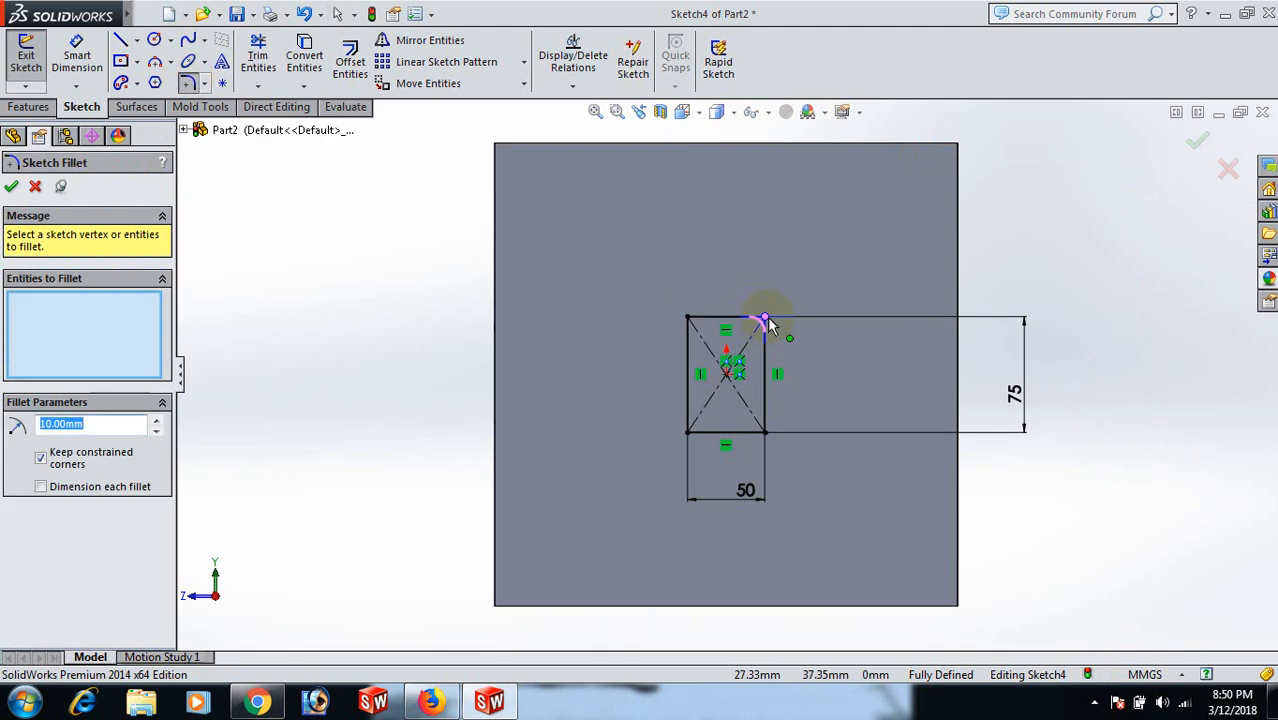
pyautogui.click(766, 319)
pyautogui.click(689, 320)
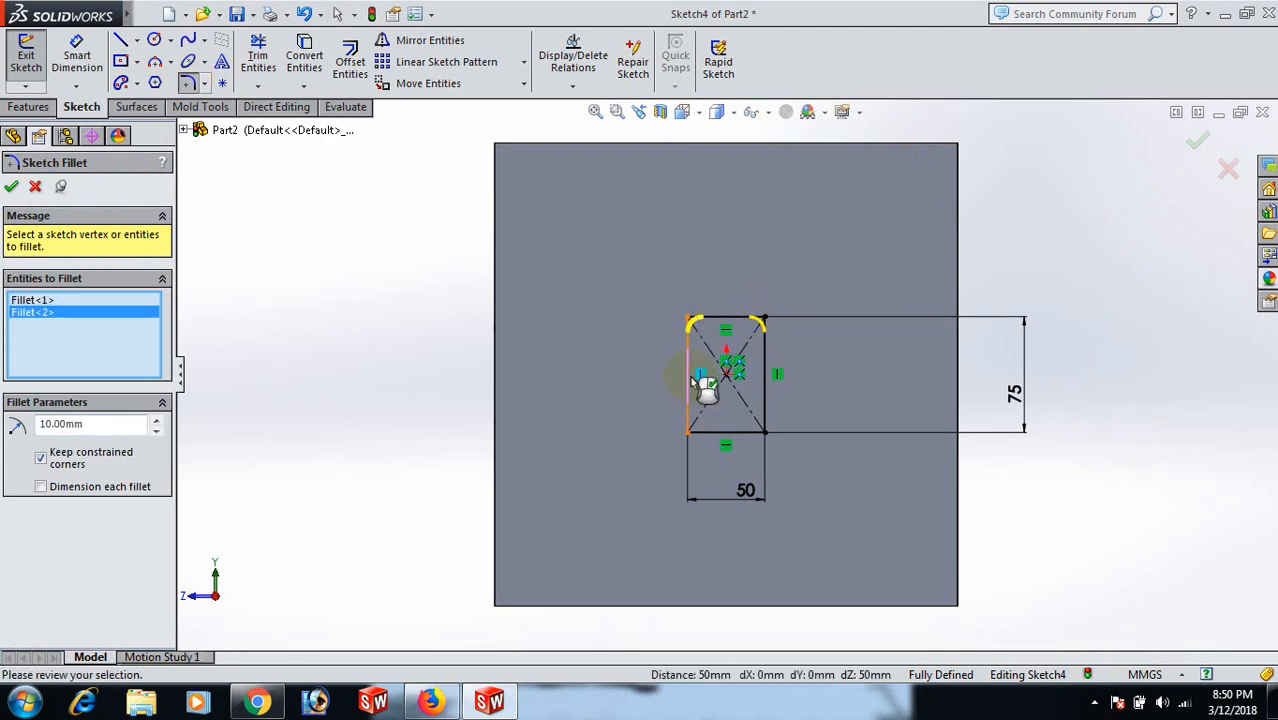
pyautogui.click(690, 430)
pyautogui.click(765, 433)
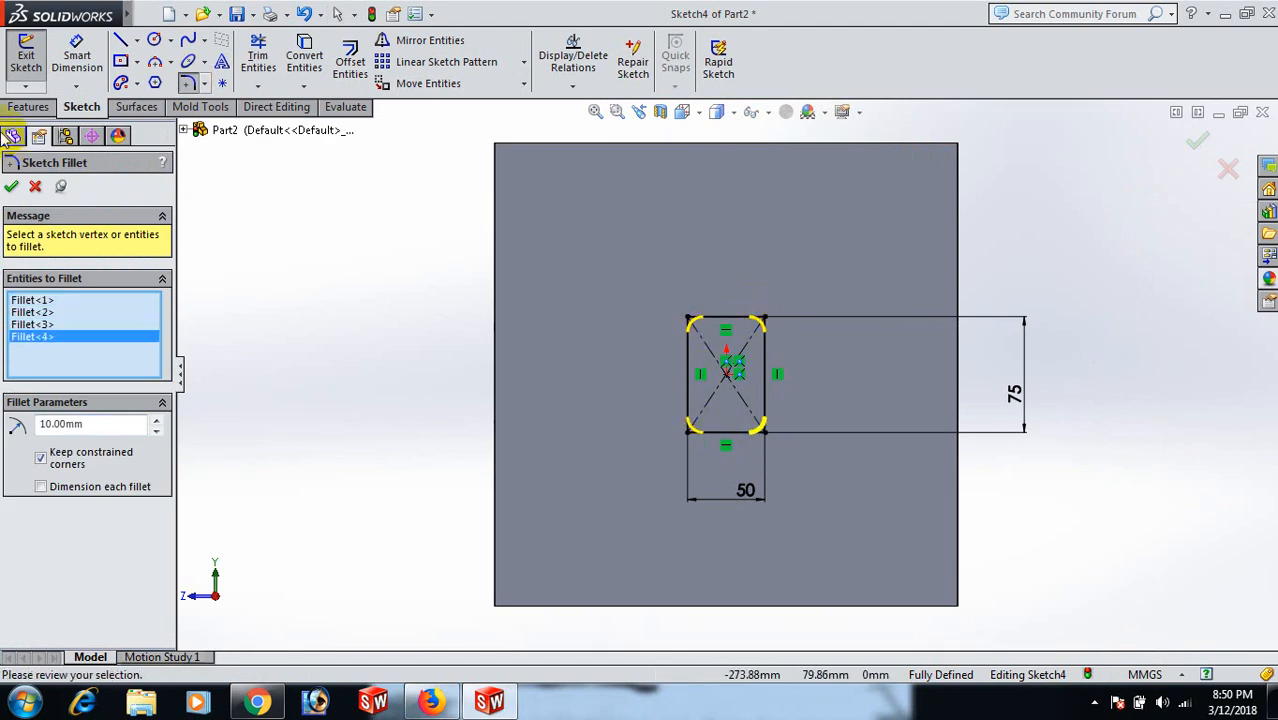
pyautogui.click(12, 189)
pyautogui.click(12, 189)
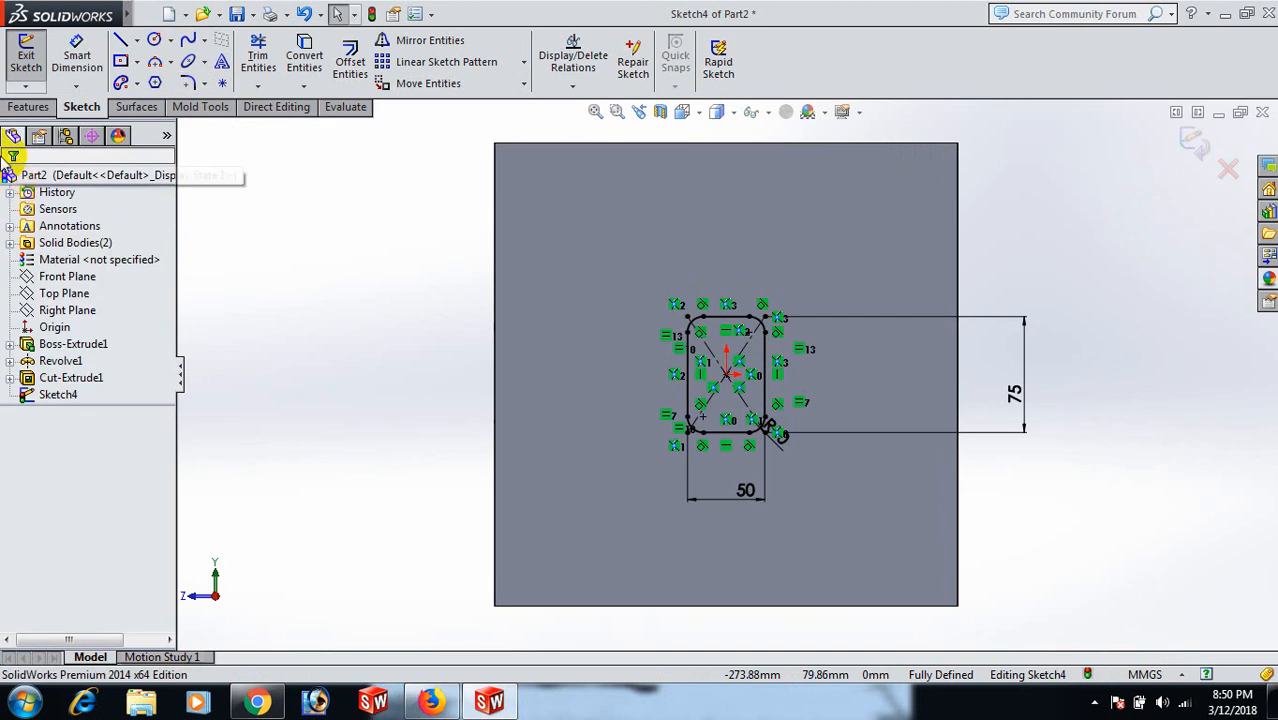
# Step: Cut the side-face rounded rectangle through the whole cube with an Extruded Cut set to Through All
pyautogui.click(28, 107)
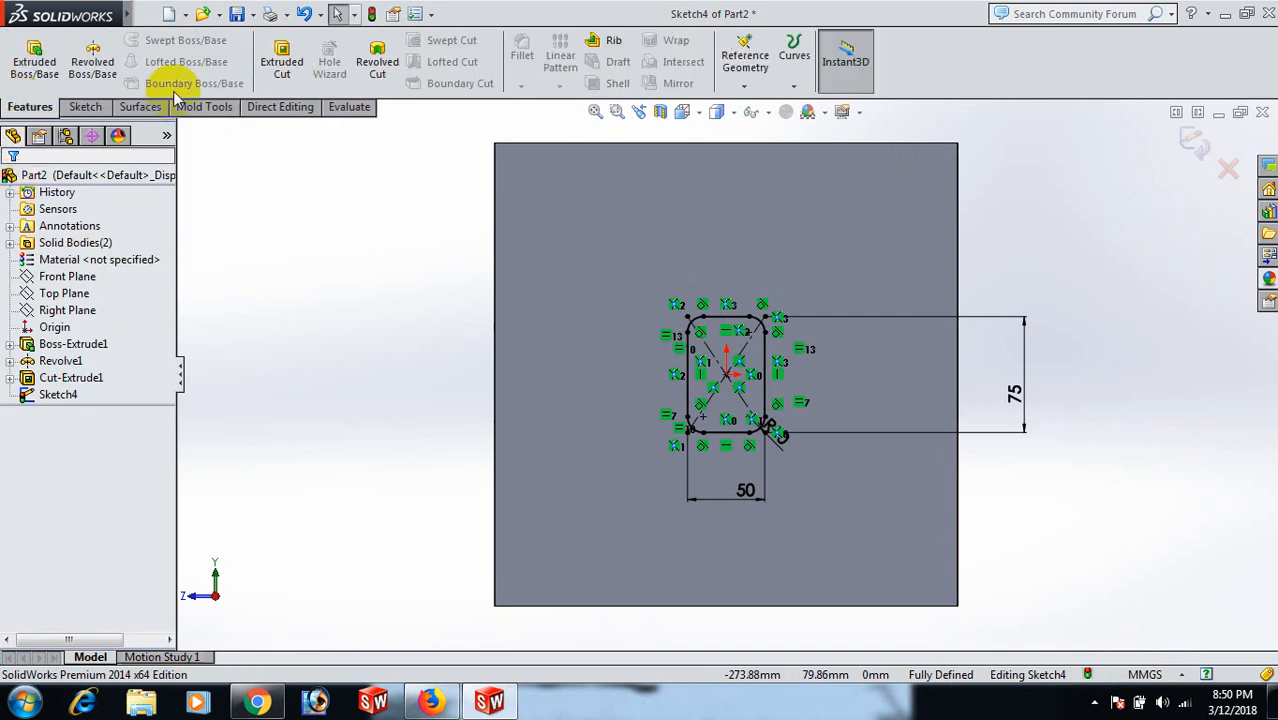
pyautogui.click(282, 64)
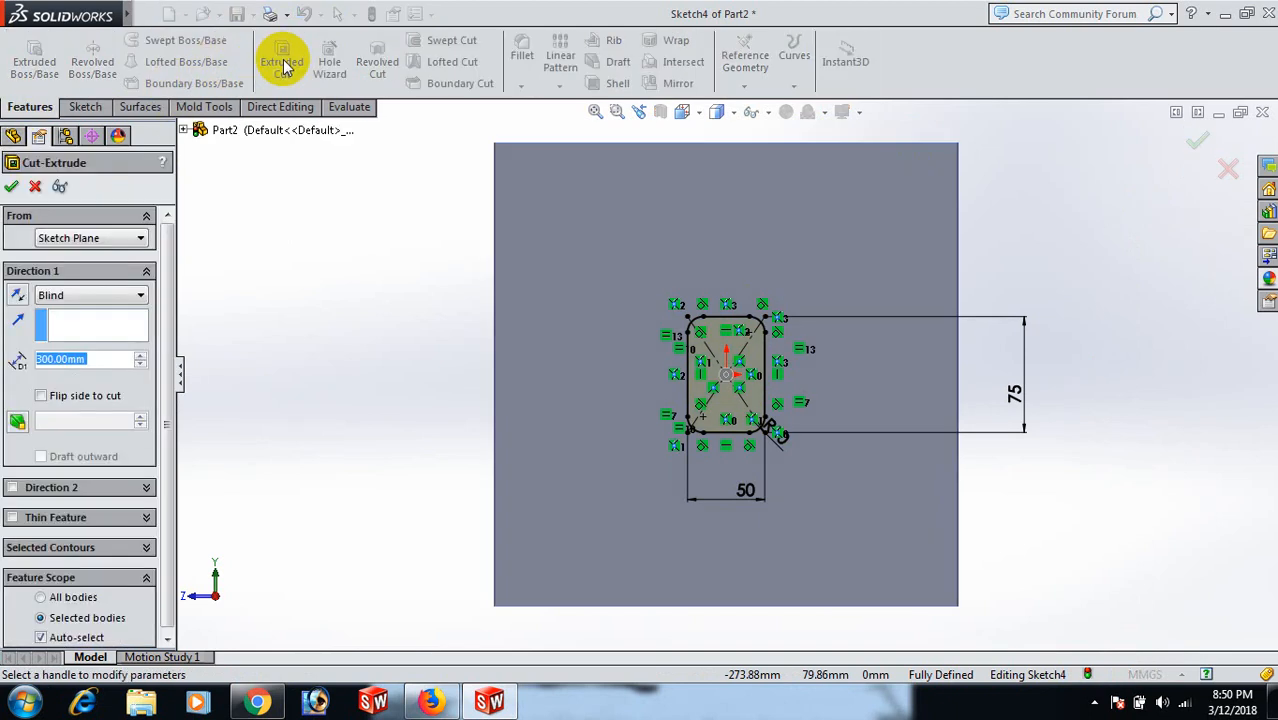
pyautogui.click(141, 296)
pyautogui.click(86, 321)
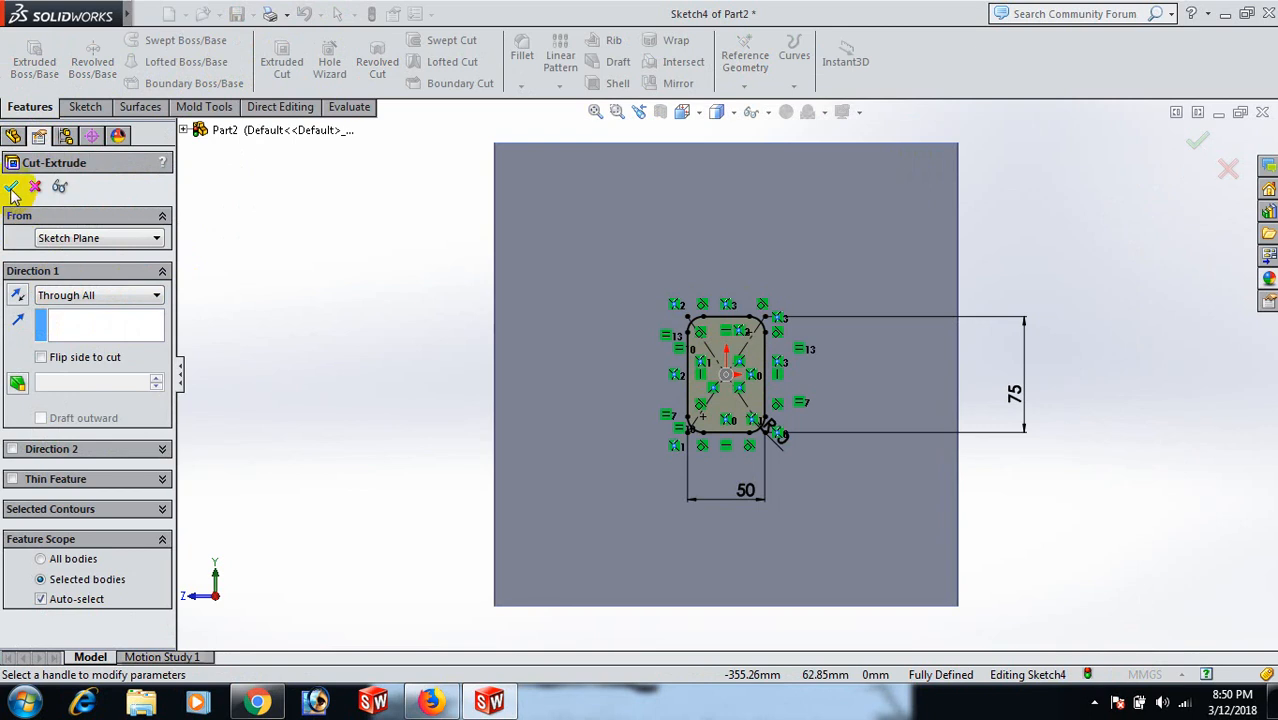
pyautogui.click(11, 190)
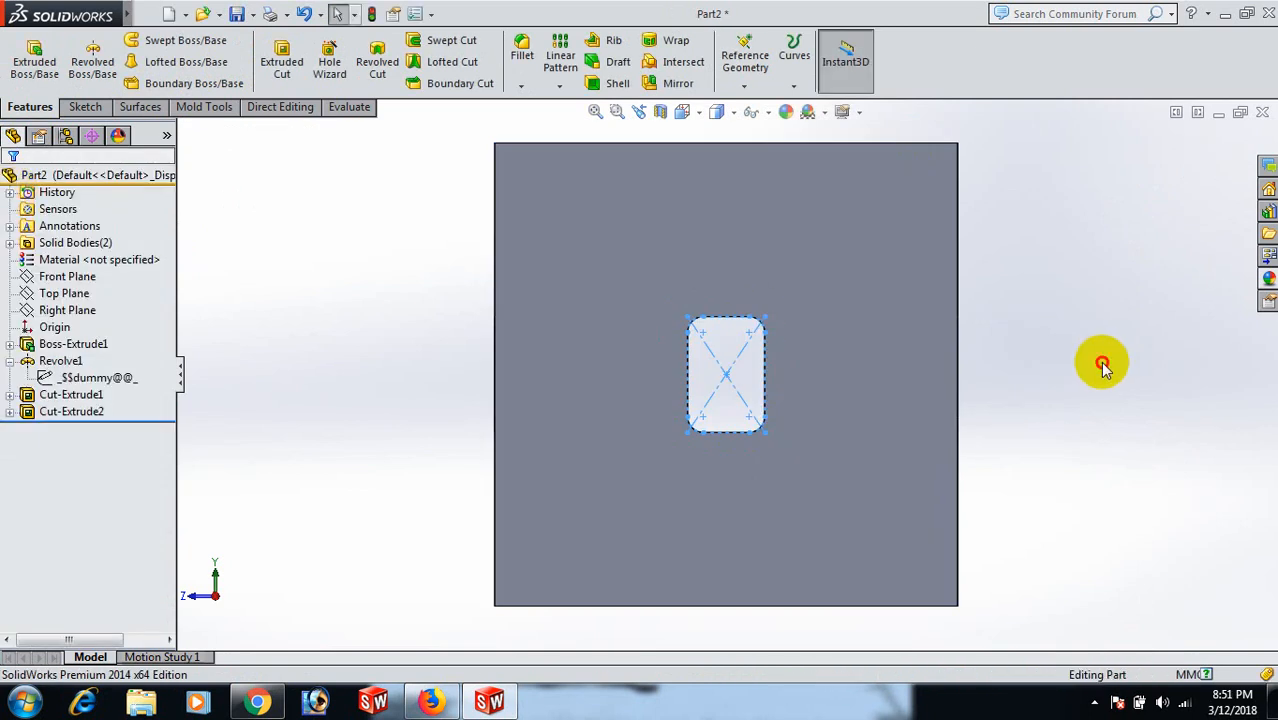
# Step: Start a sketch on the cube's top face and draw a center rectangle about 62 x 94 mm from the origin
pyautogui.moveTo(1051, 337); pyautogui.dragTo(987, 445, button='middle')
pyautogui.click(770, 292)
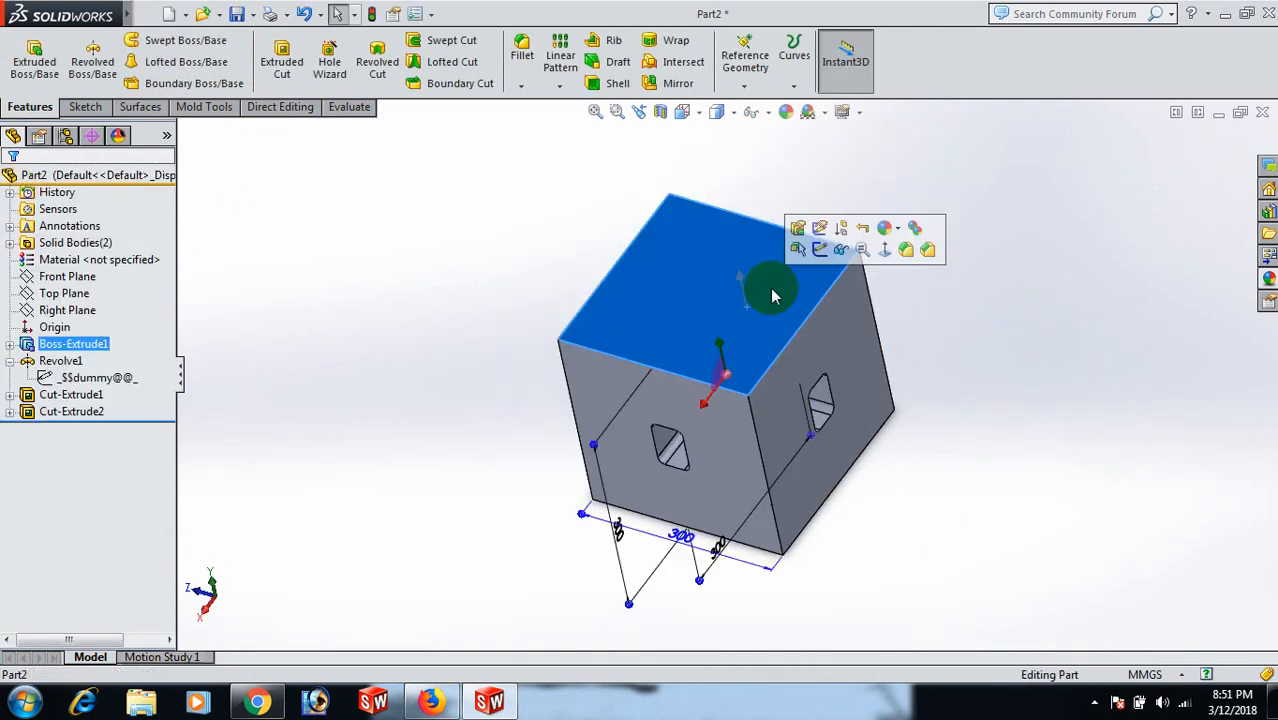
pyautogui.click(820, 249)
pyautogui.press('space')
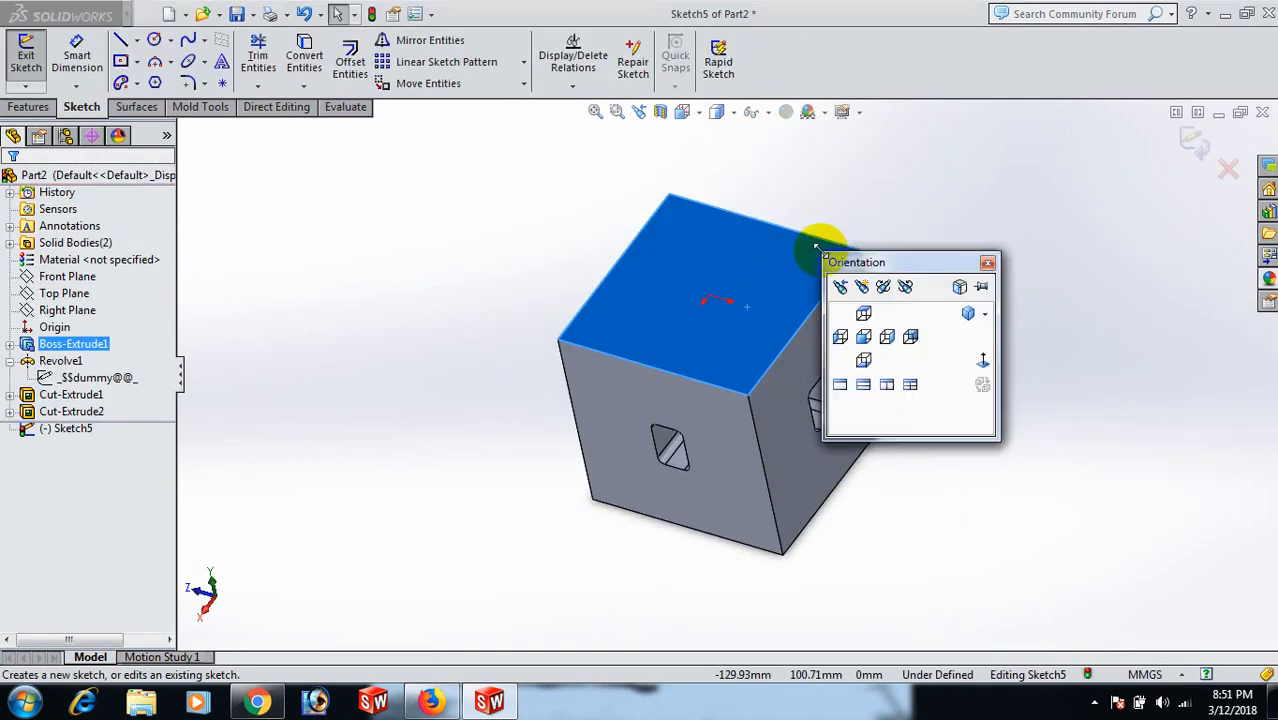
pyautogui.click(985, 359)
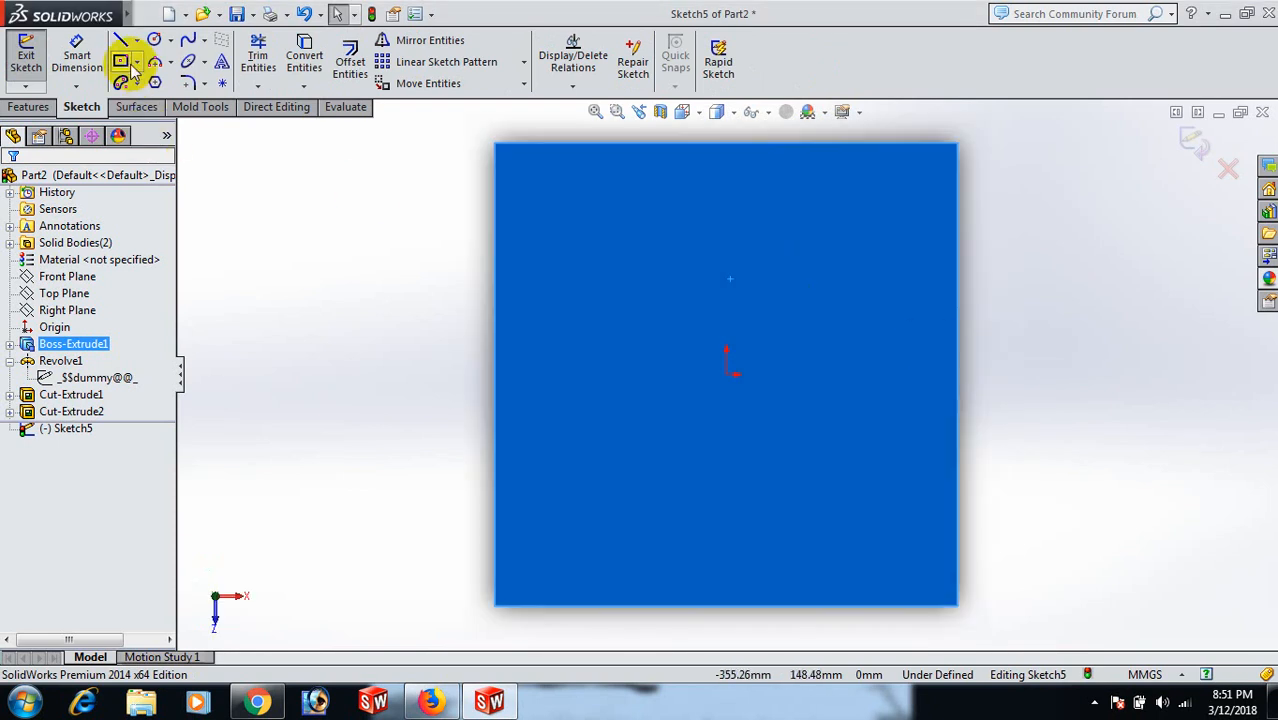
pyautogui.click(122, 62)
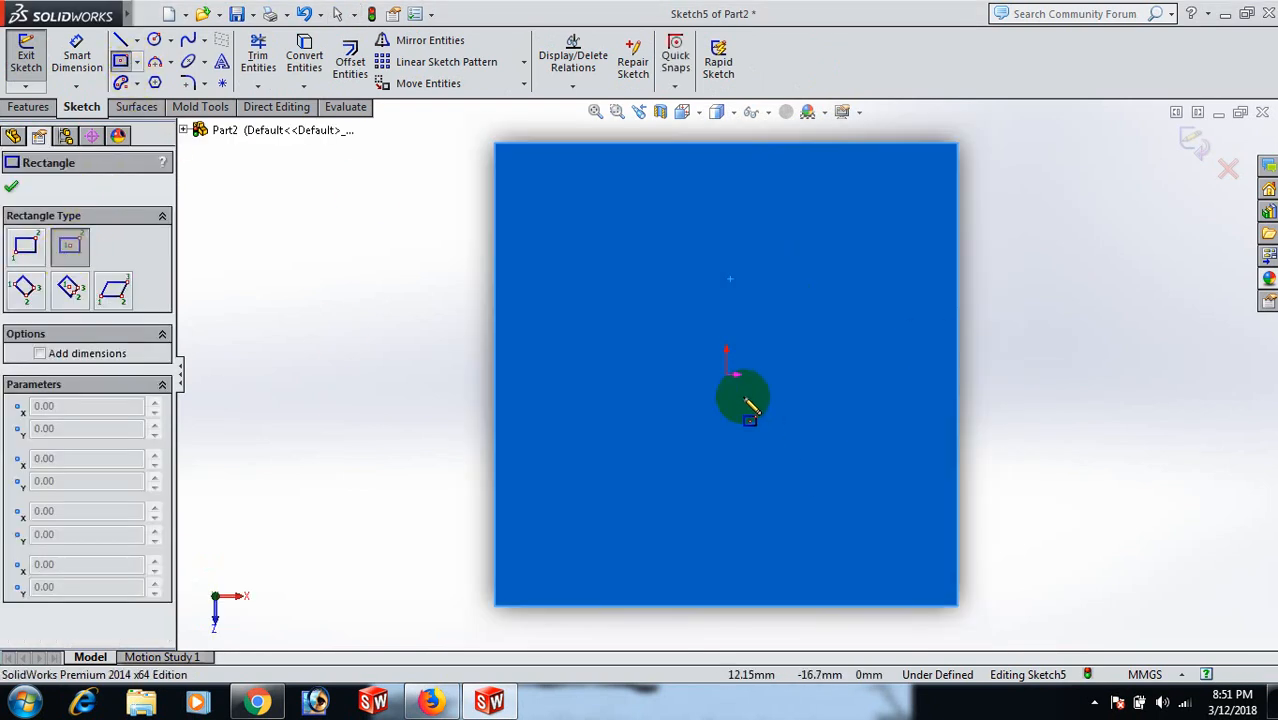
pyautogui.click(727, 374)
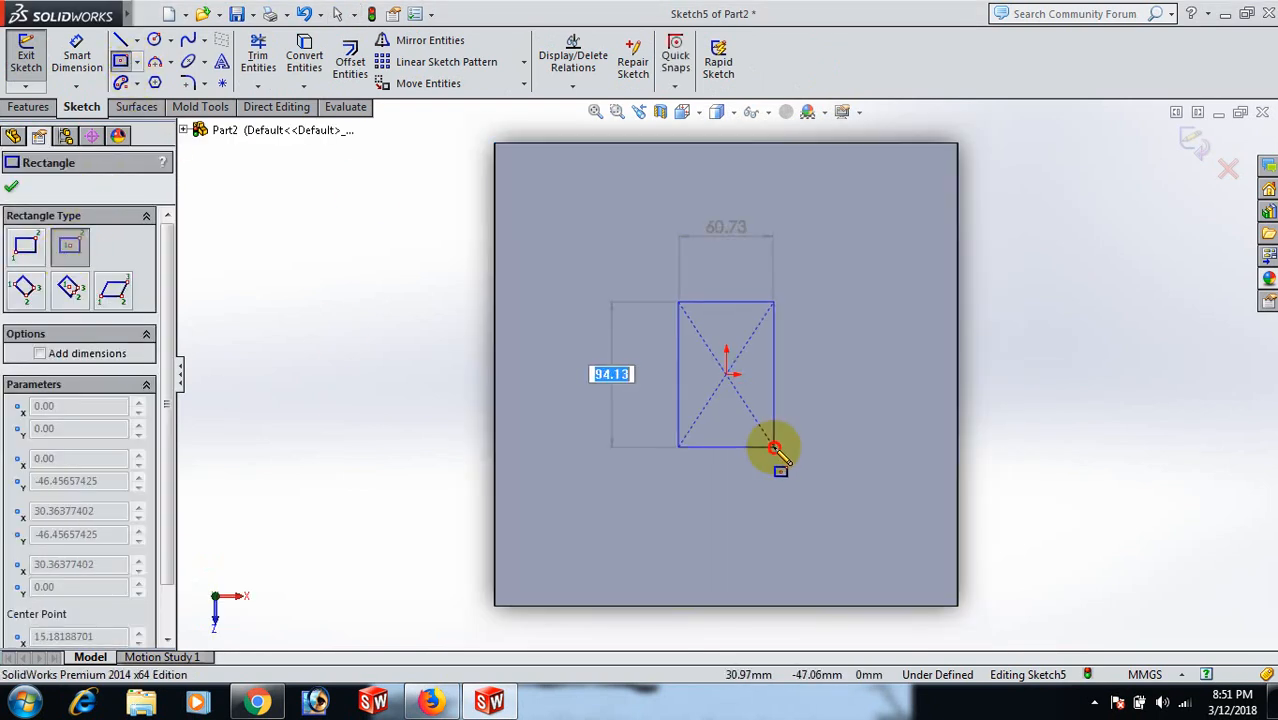
pyautogui.click(774, 446)
# Step: Dimension the vertical side of the top-face rectangle at 75 mm
pyautogui.moveTo(1020, 446); pyautogui.dragTo(1012, 375, button='right')
pyautogui.click(775, 388)
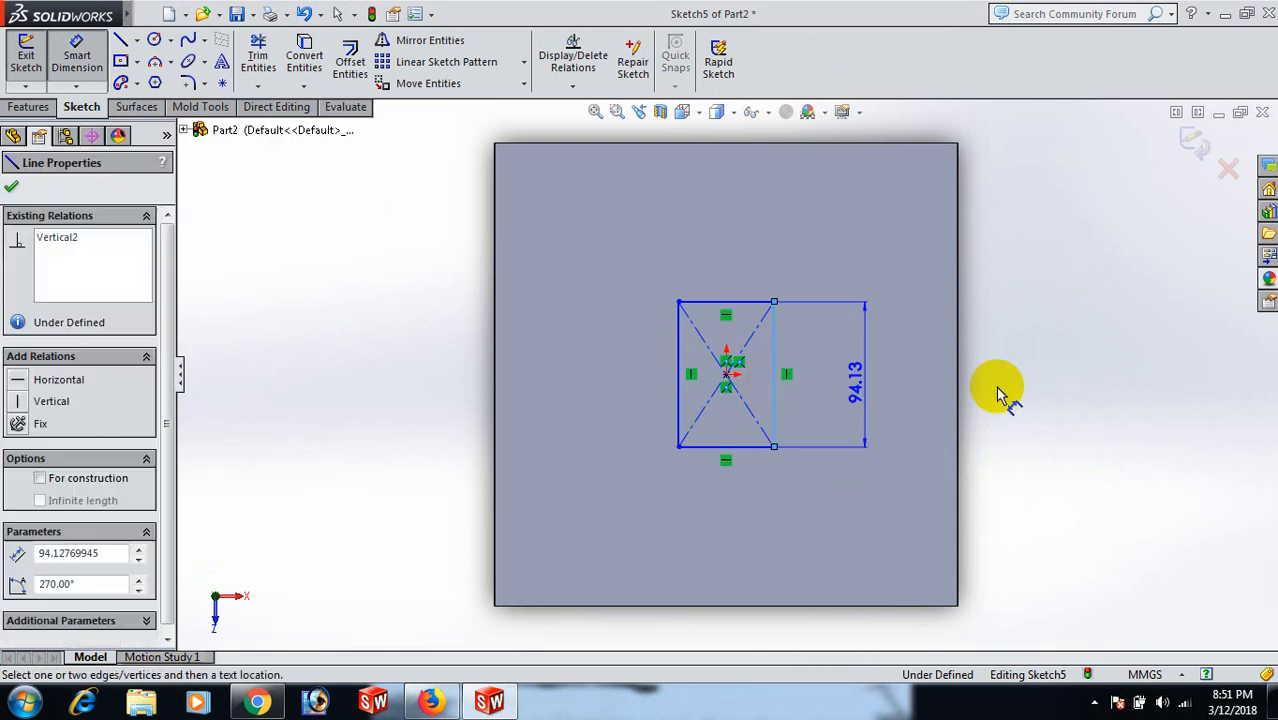
pyautogui.click(1040, 390)
pyautogui.write('7')
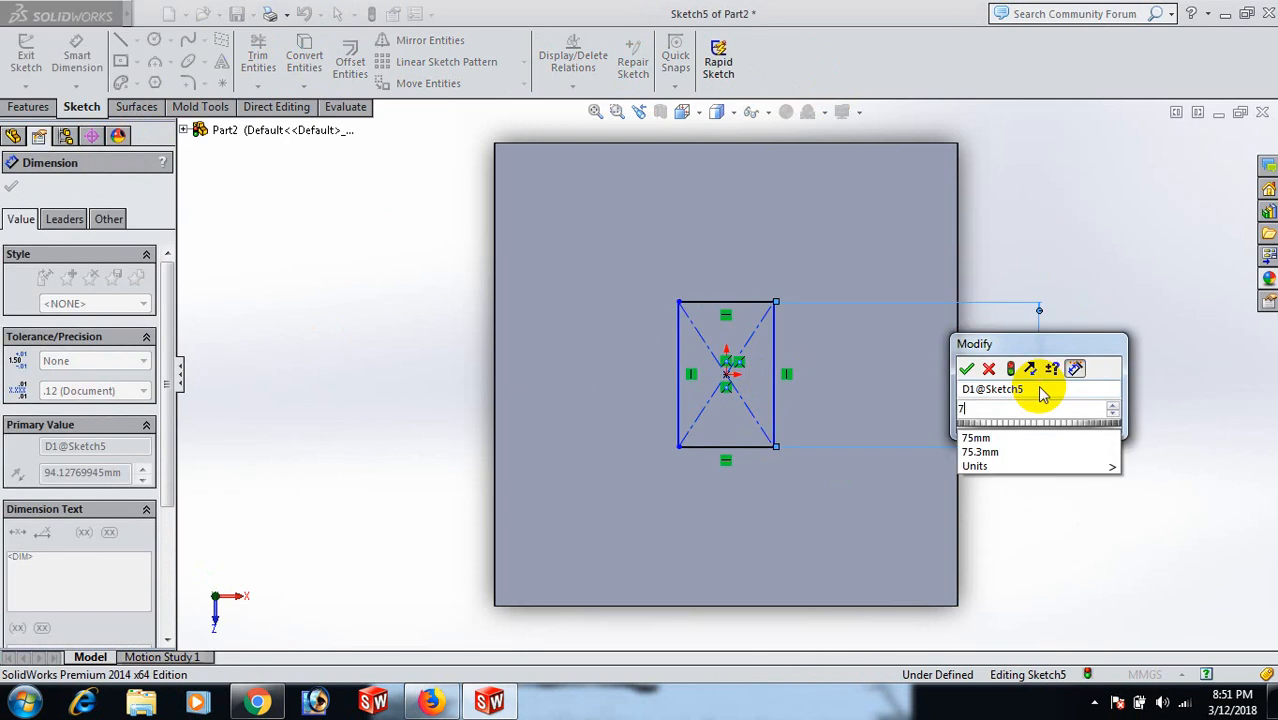
pyautogui.write('5')
pyautogui.press('Return')
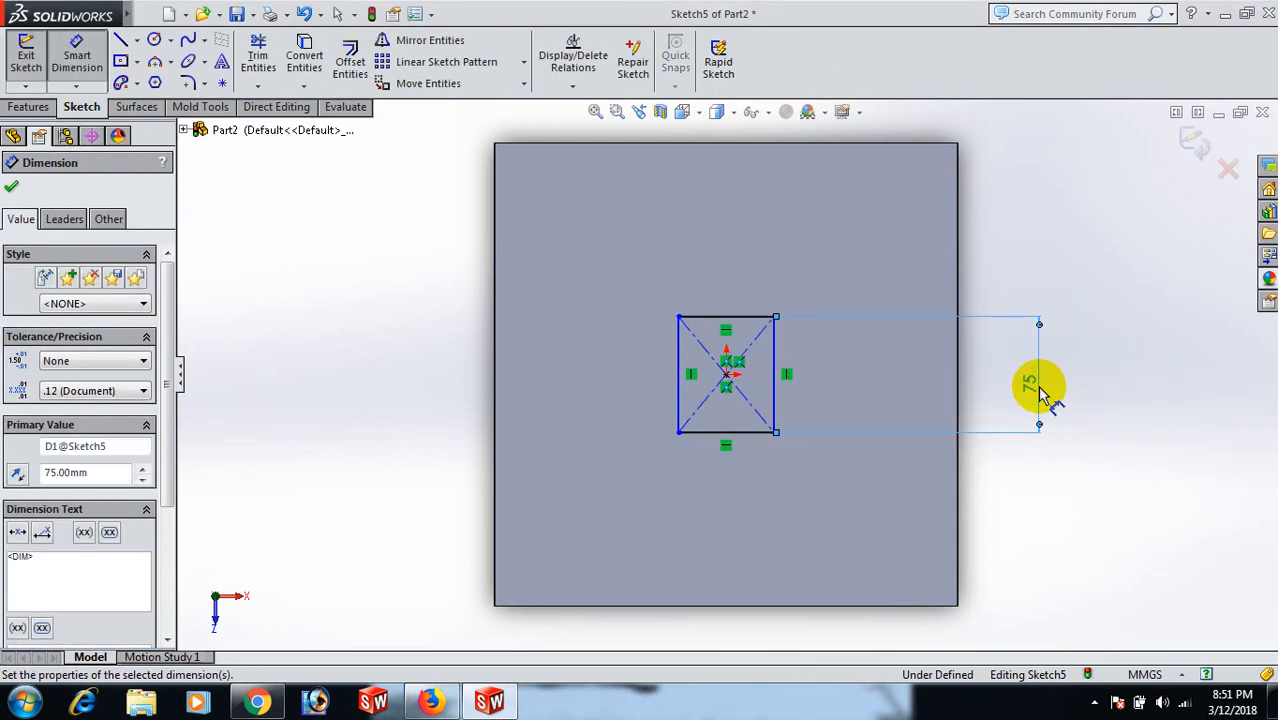
# Step: Set the top-face rectangle's horizontal dimension to 50 mm and leave the dimension tool
pyautogui.click(762, 434)
pyautogui.click(754, 545)
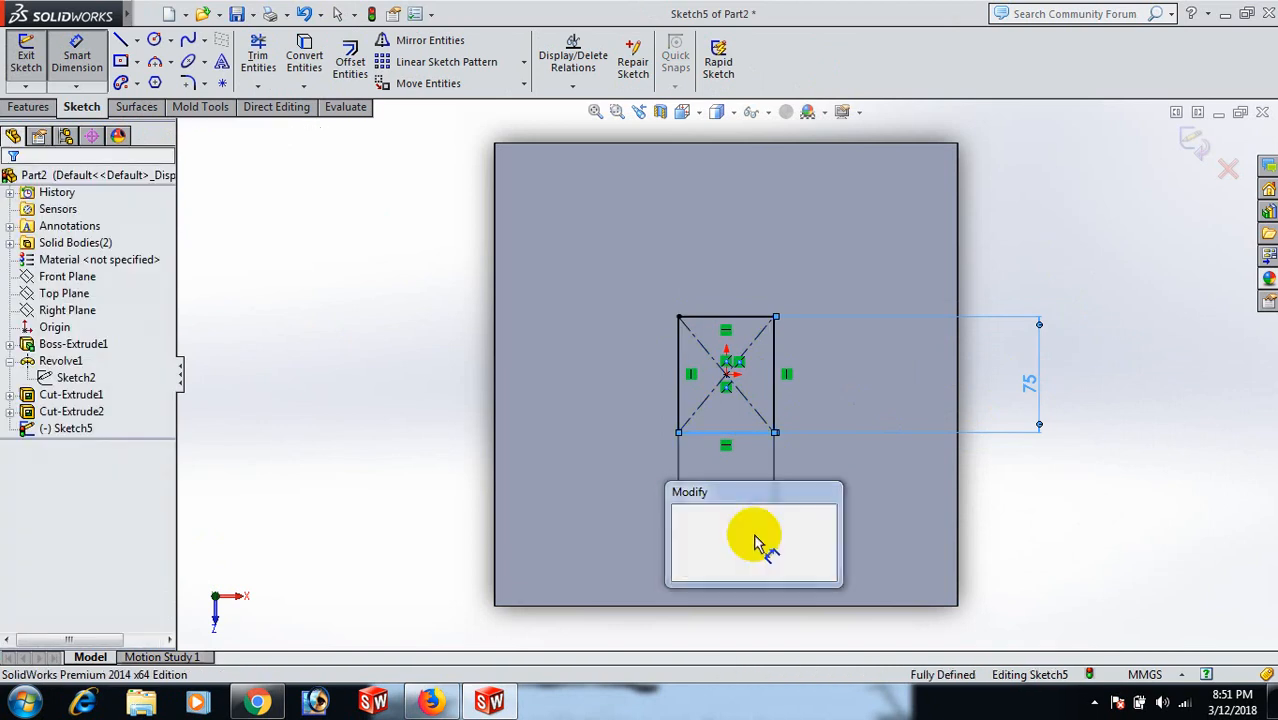
pyautogui.write('50')
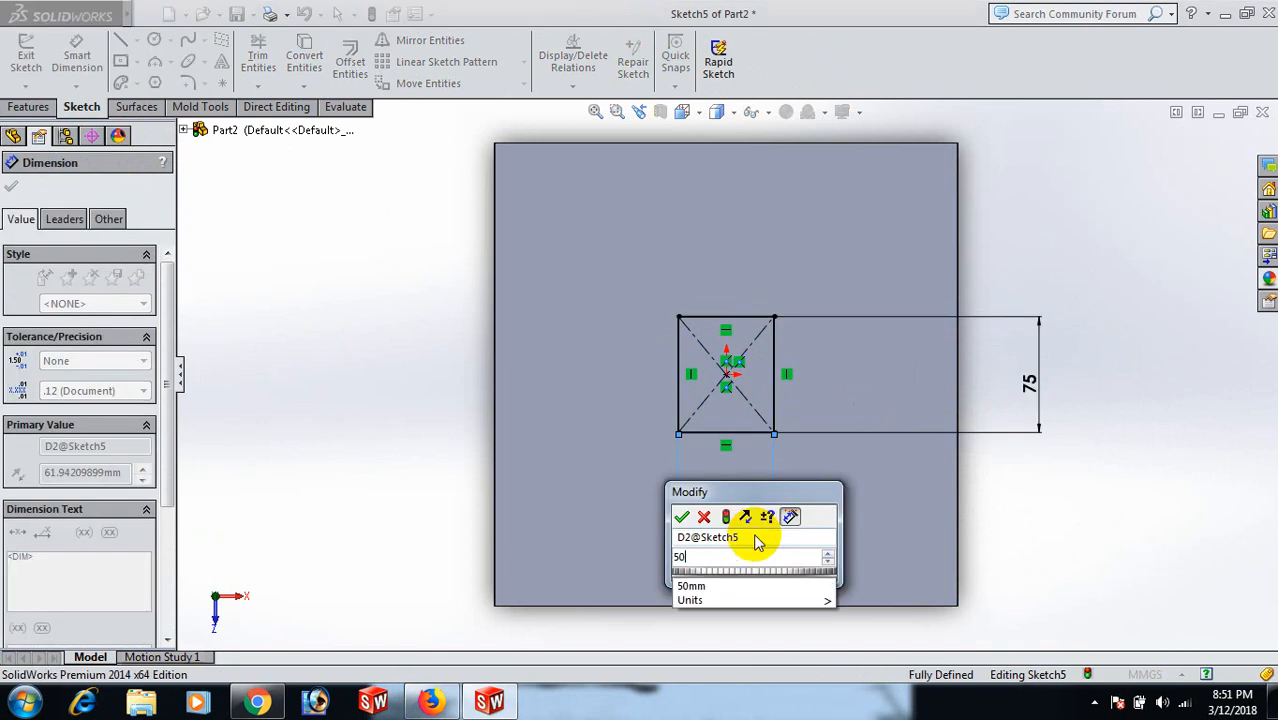
pyautogui.press('Return')
pyautogui.click(345, 300)
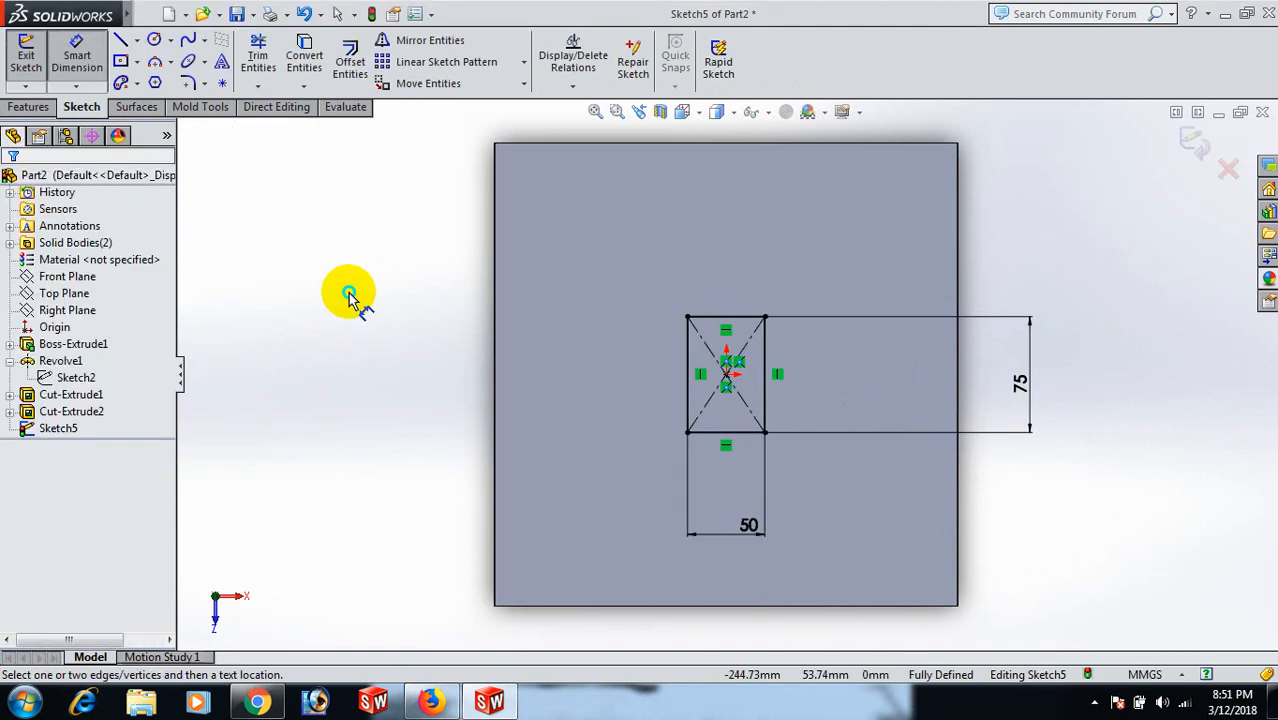
pyautogui.rightClick(345, 300)
pyautogui.click(365, 208)
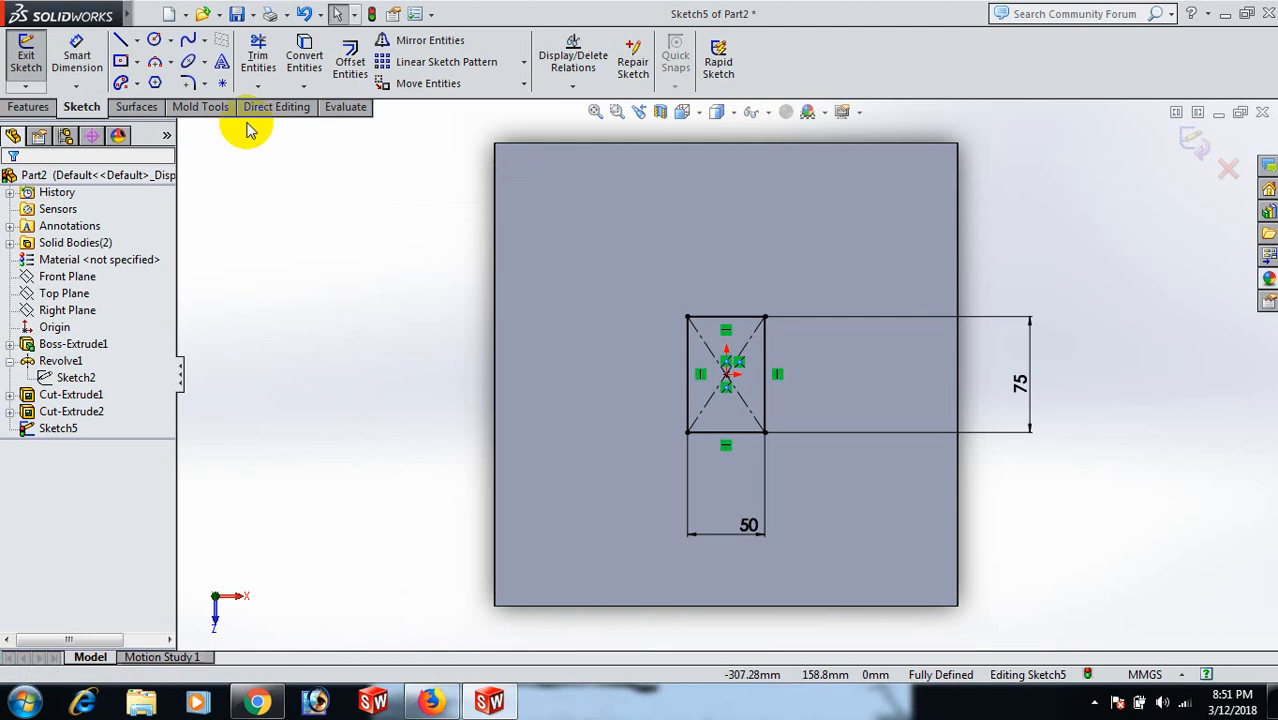
# Step: Round all four corners of the top-face rectangle with 10 mm sketch fillets
pyautogui.click(187, 83)
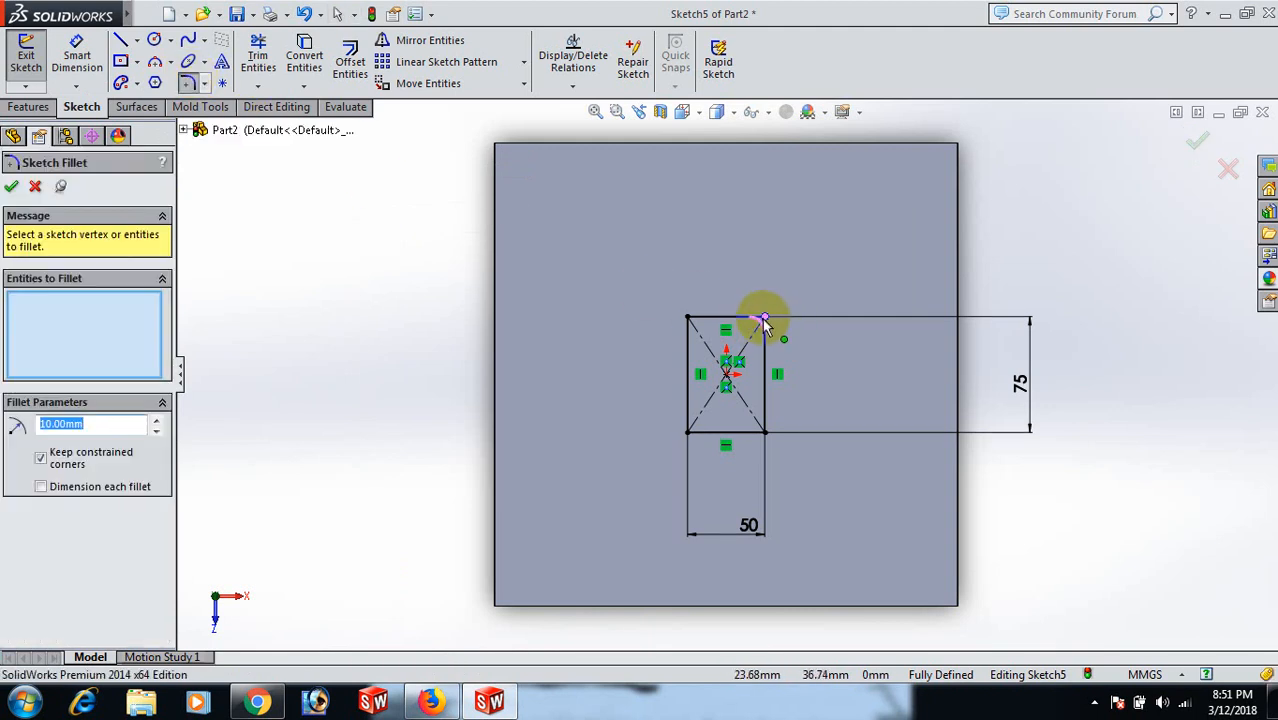
pyautogui.click(762, 320)
pyautogui.click(688, 320)
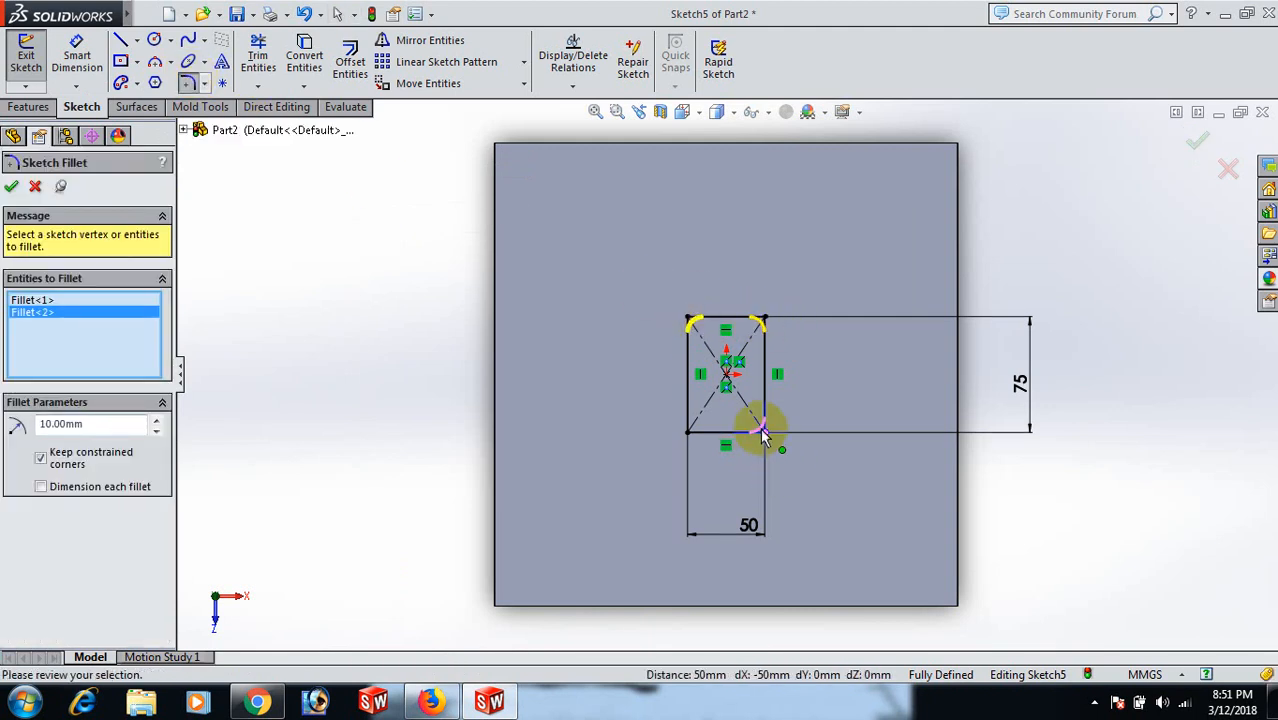
pyautogui.click(762, 432)
pyautogui.click(688, 432)
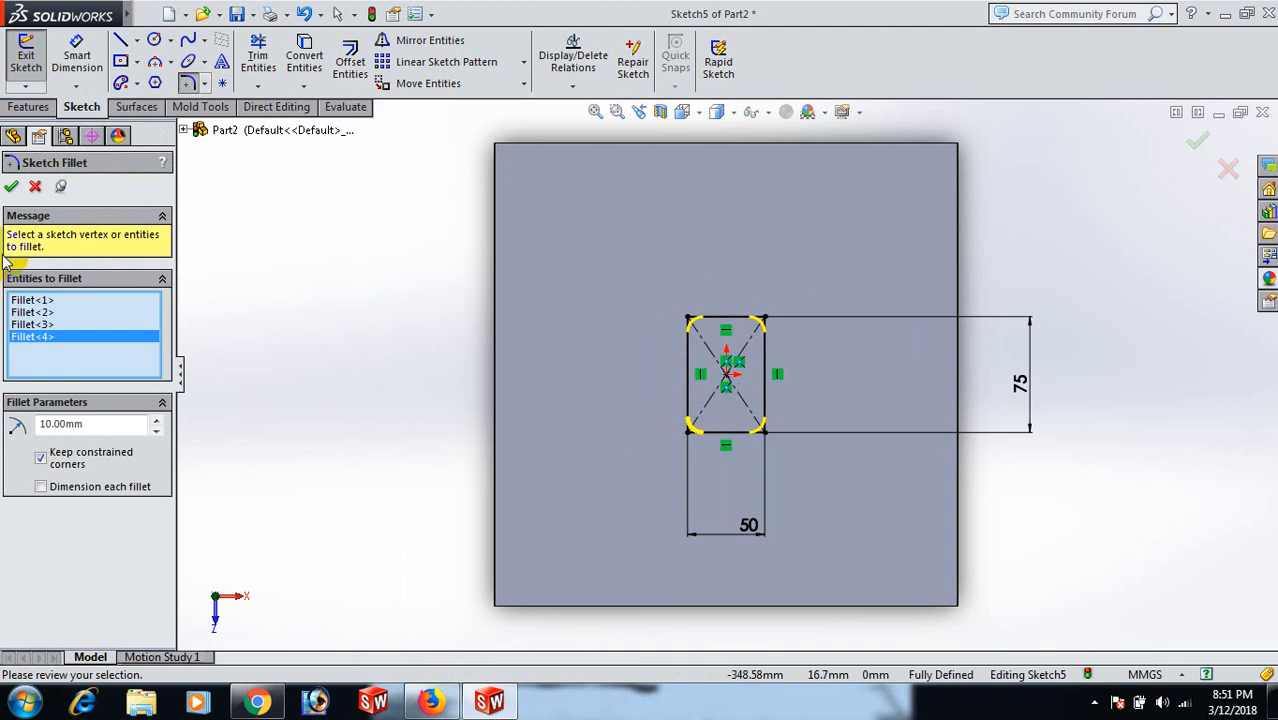
pyautogui.click(11, 188)
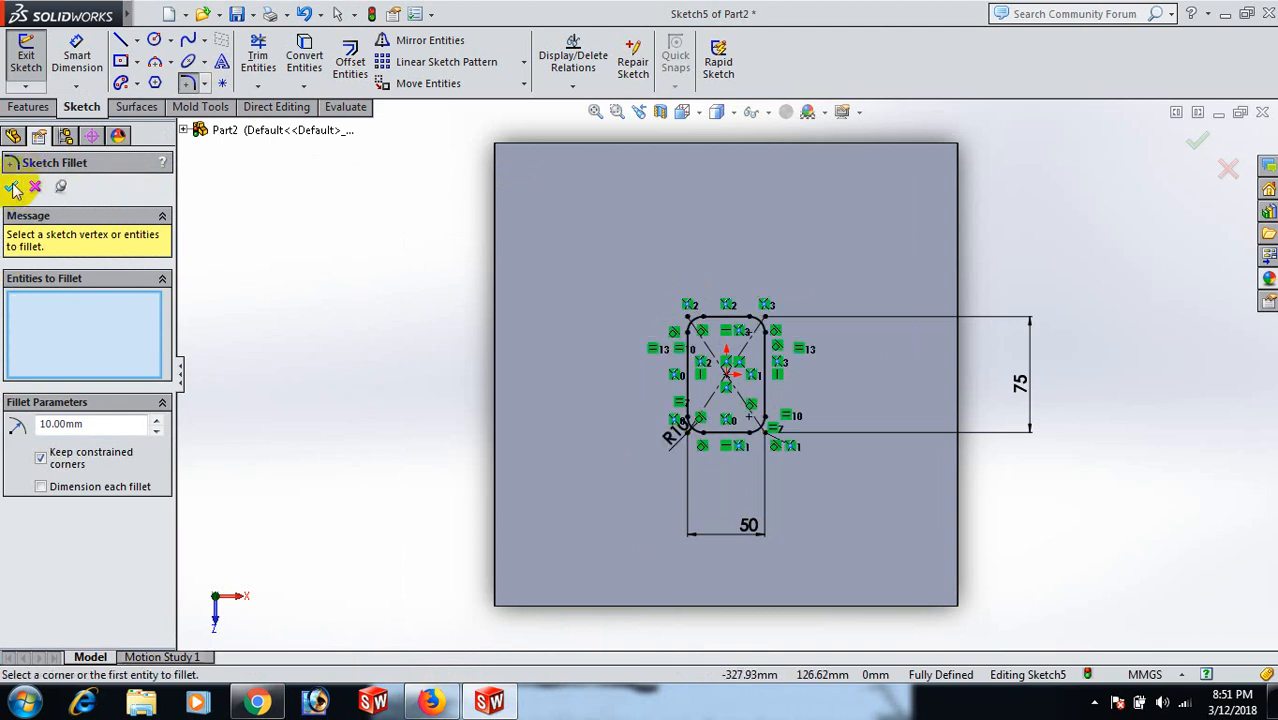
pyautogui.click(11, 184)
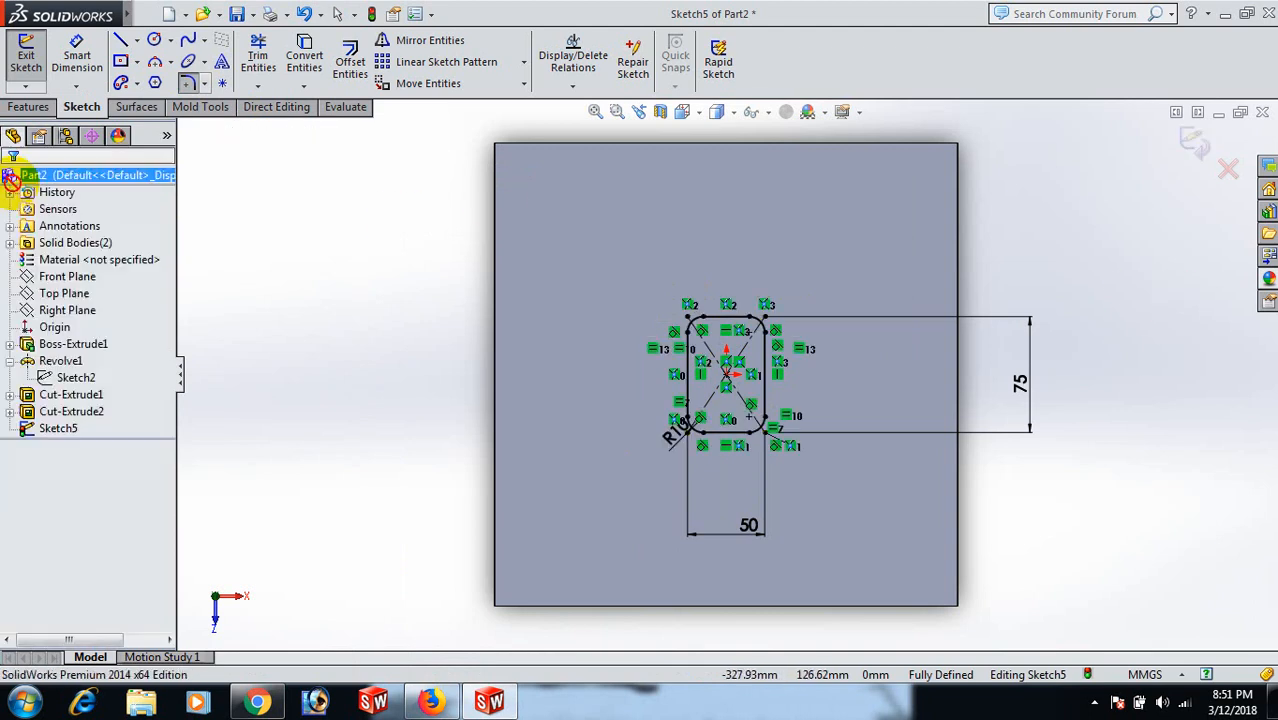
# Step: Cut the top-face rounded rectangle through the whole cube with an Extruded Cut set to Through All
pyautogui.click(33, 107)
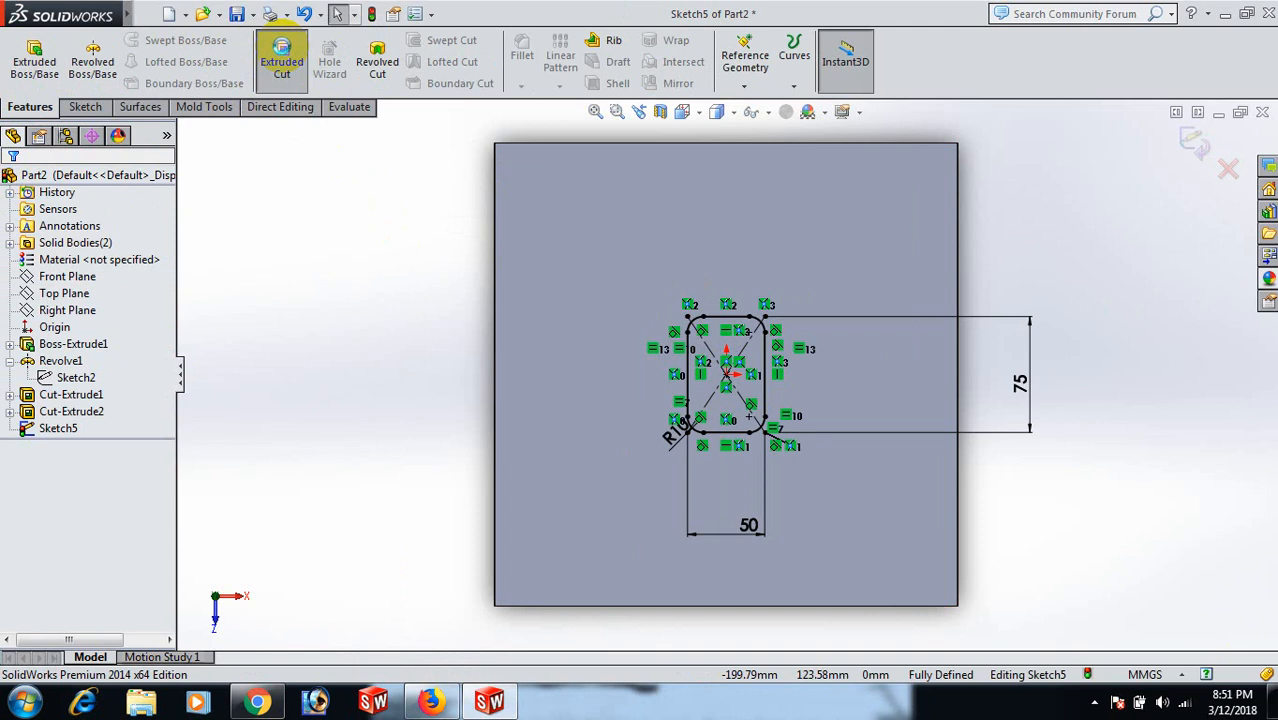
pyautogui.click(283, 62)
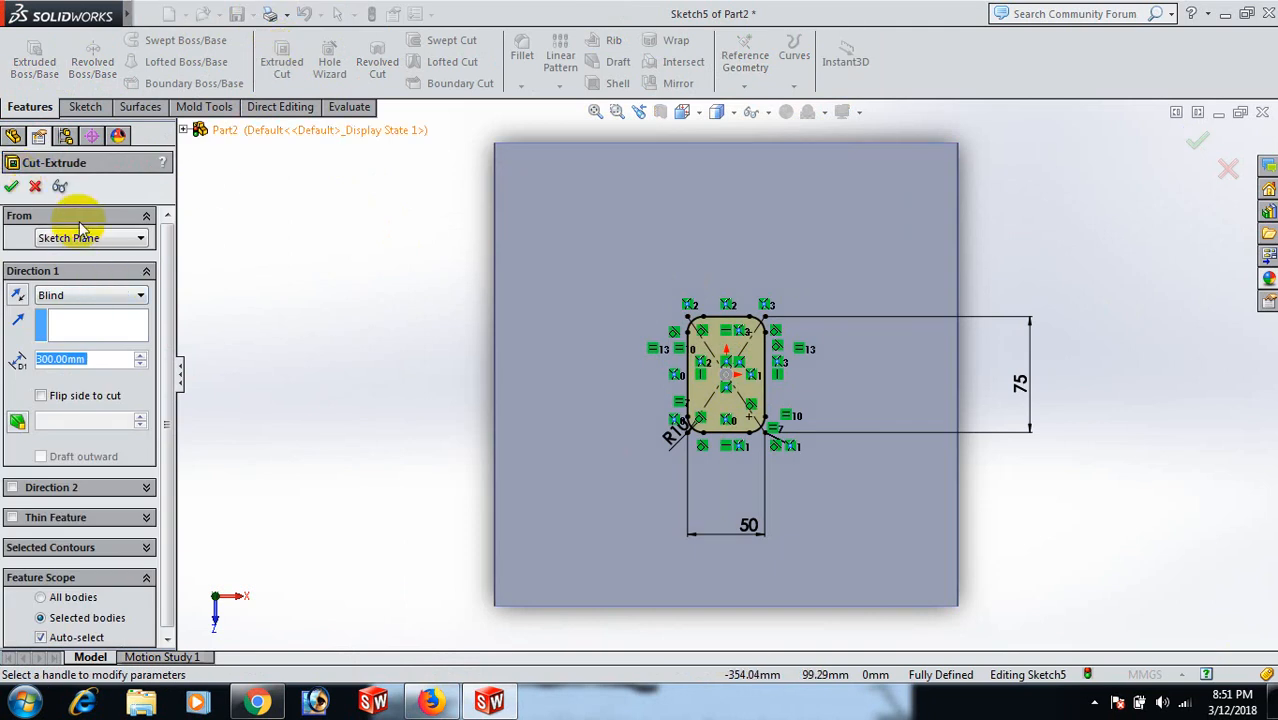
pyautogui.click(141, 295)
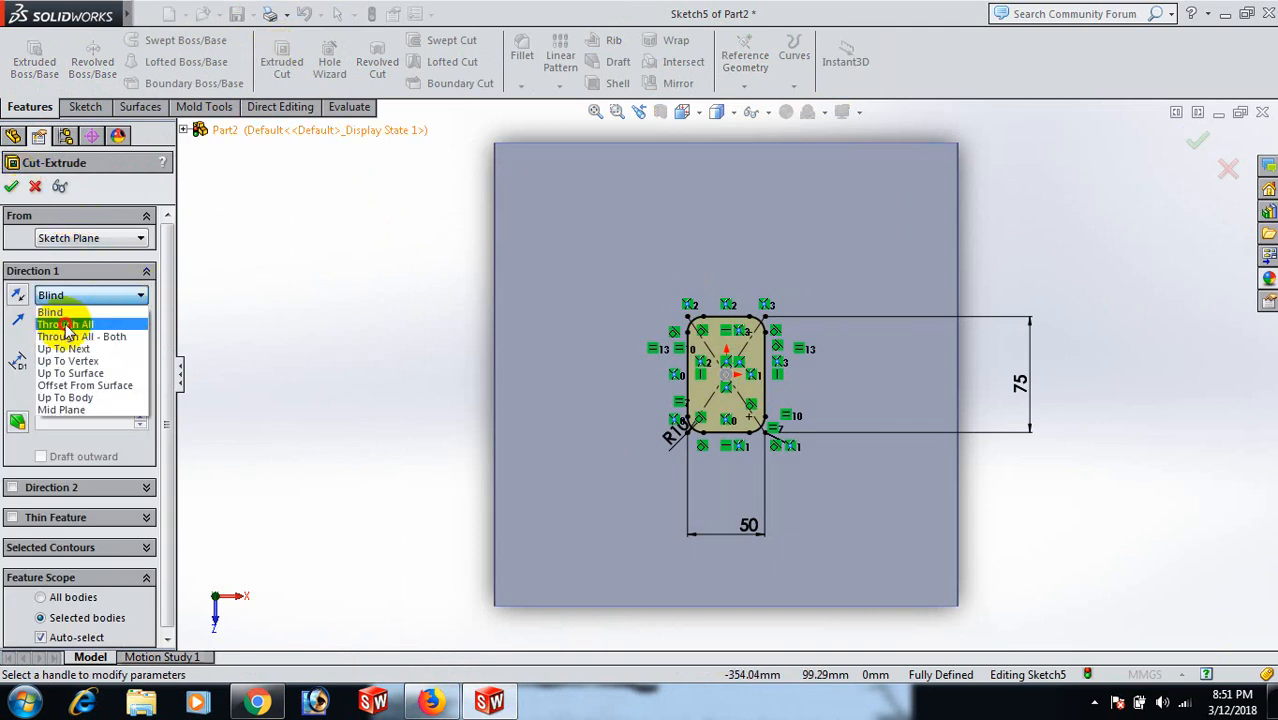
pyautogui.click(66, 325)
pyautogui.click(12, 188)
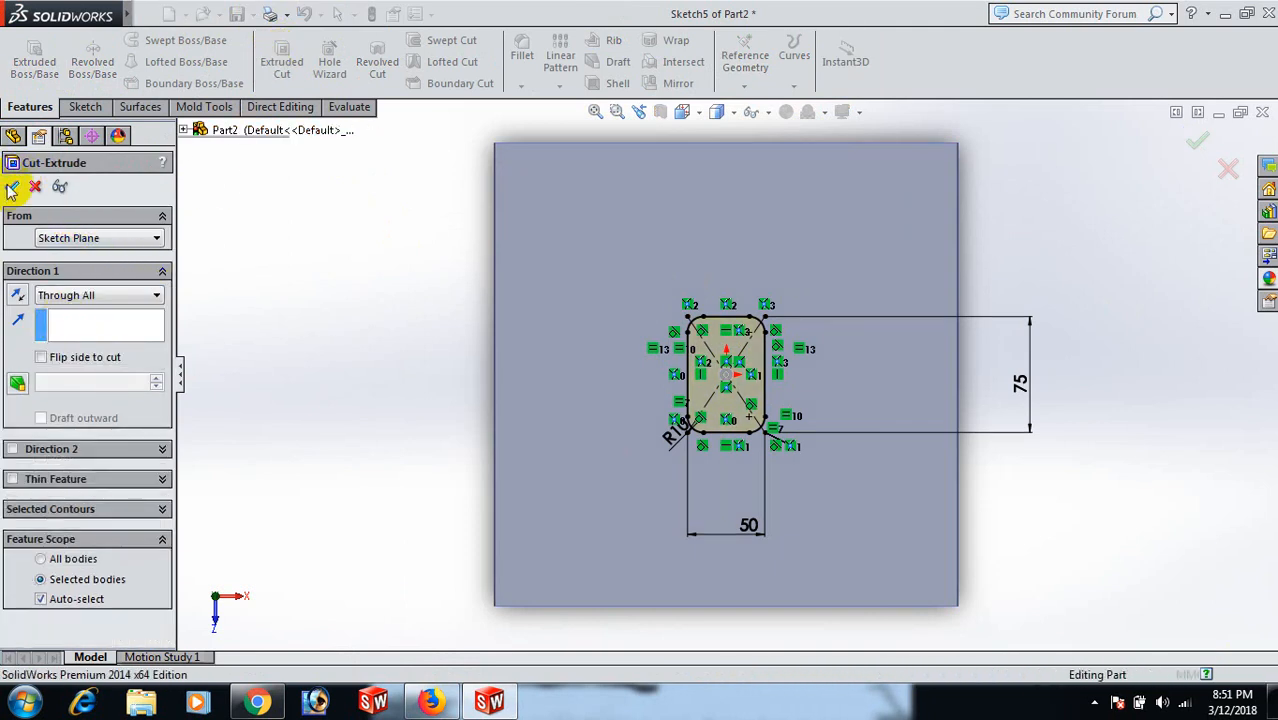
# Step: Show the hidden revolved sphere body and view the model in isometric orientation
pyautogui.moveTo(1061, 371); pyautogui.dragTo(941, 420, button='middle')
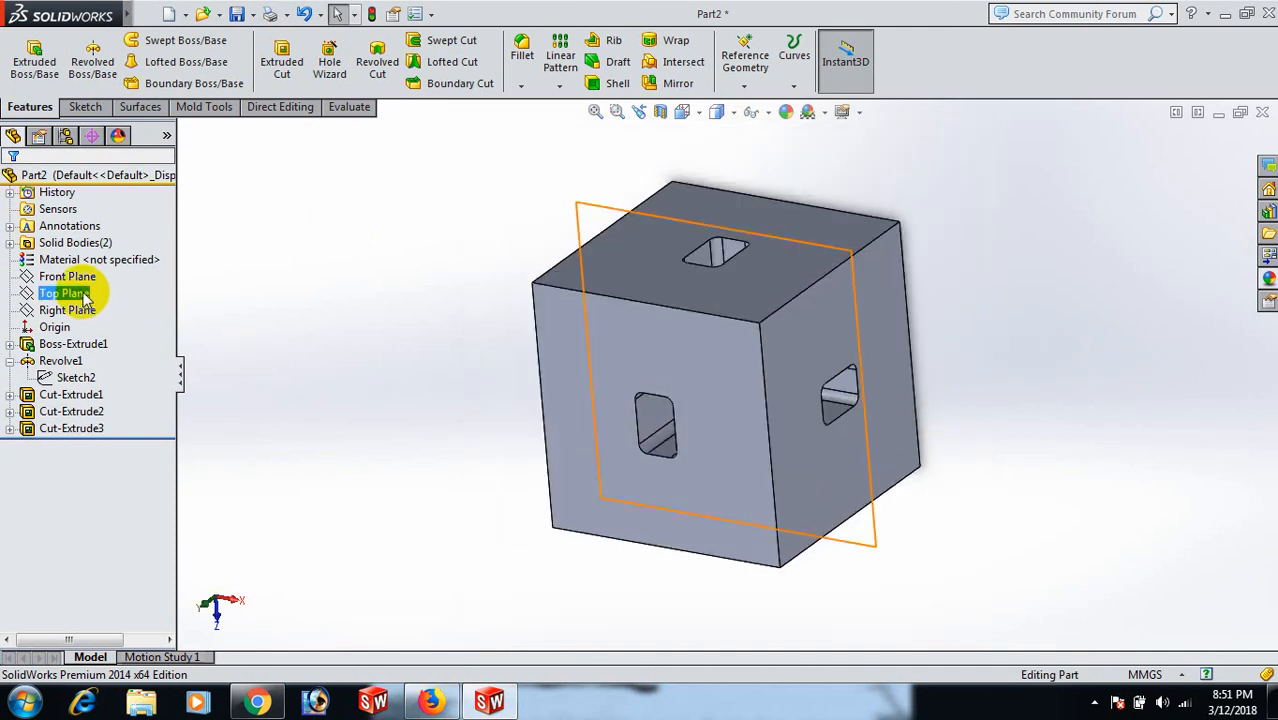
pyautogui.rightClick(58, 361)
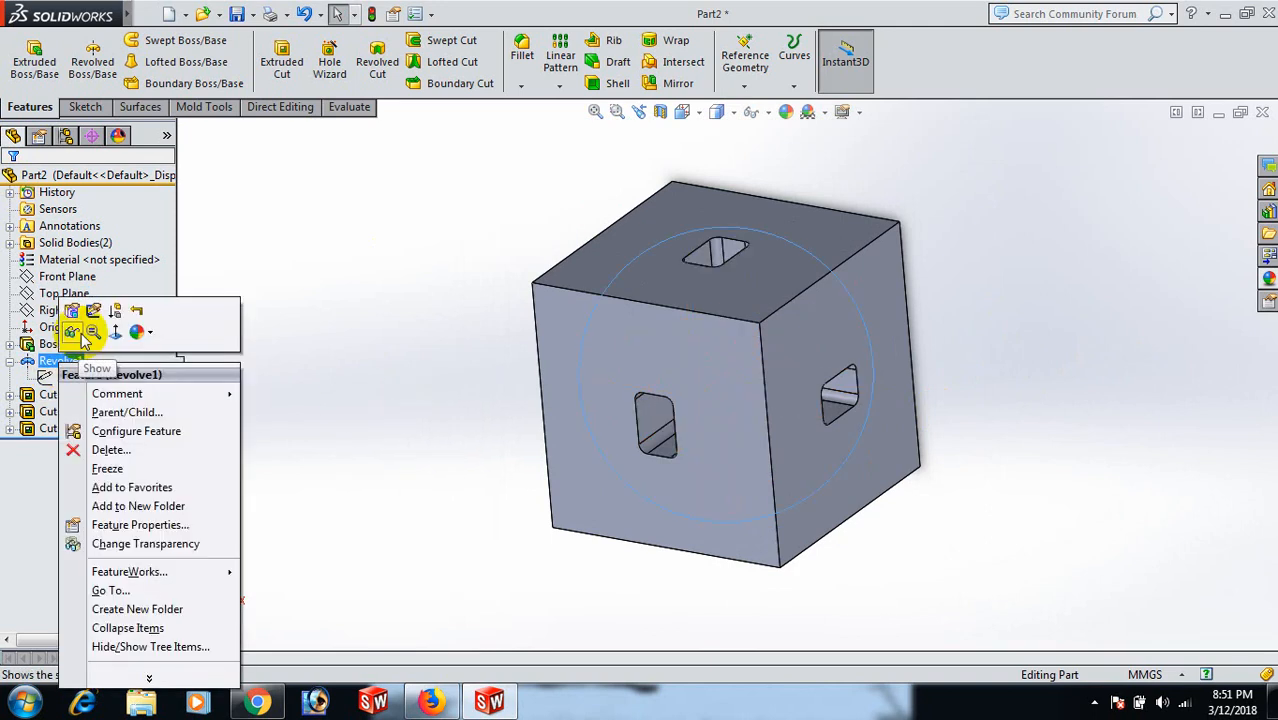
pyautogui.click(79, 334)
pyautogui.click(1004, 502)
pyautogui.scroll(3, 993, 437)
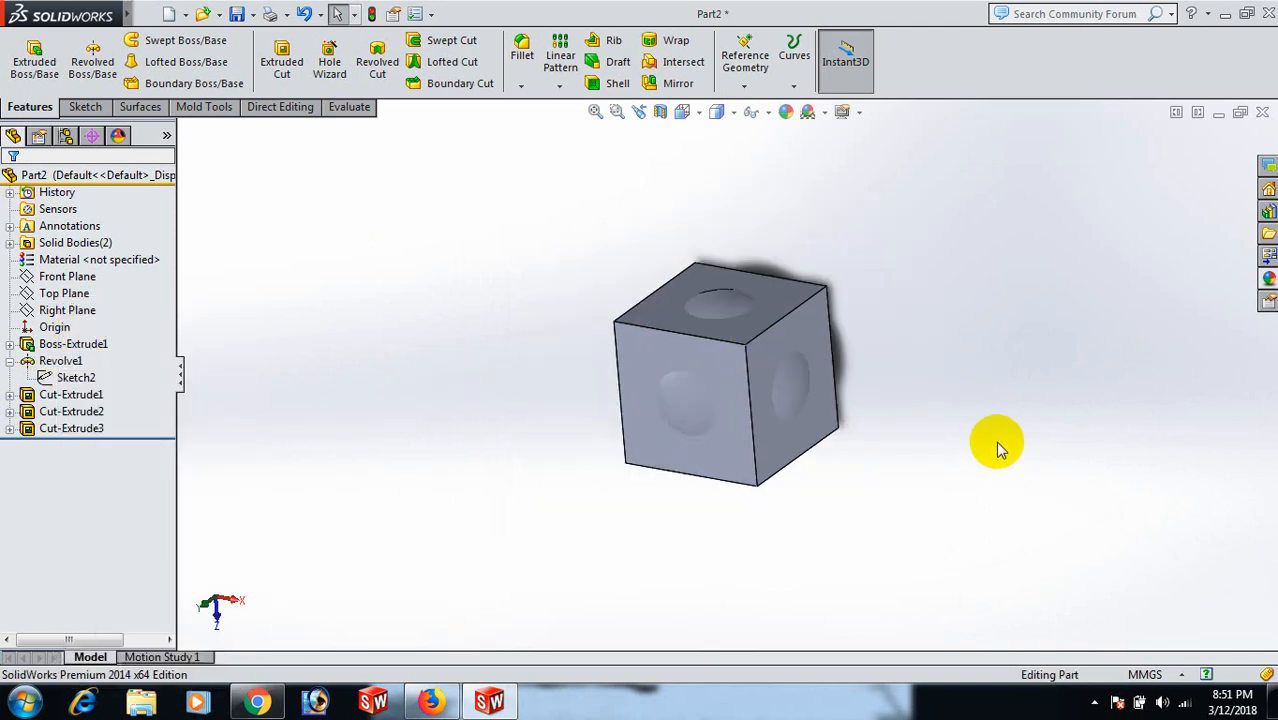
pyautogui.moveTo(993, 437); pyautogui.dragTo(930, 357, button='middle')
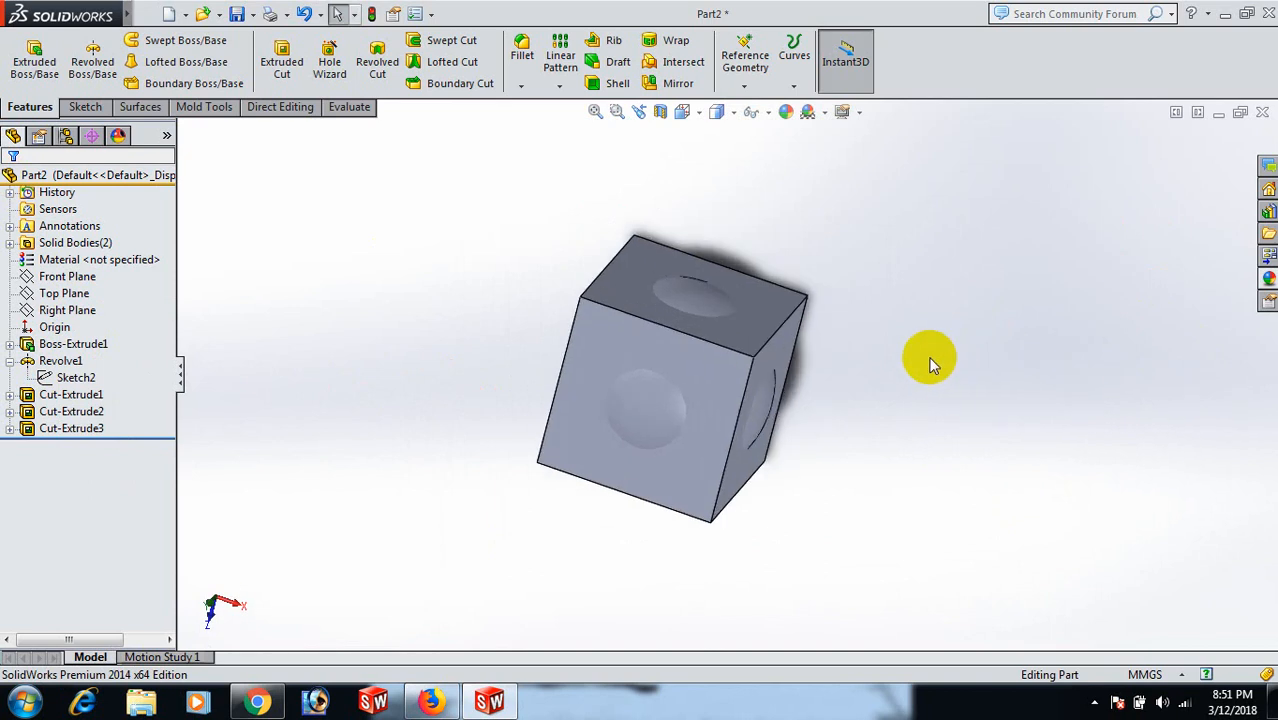
pyautogui.hotkey('ctrl', '7')
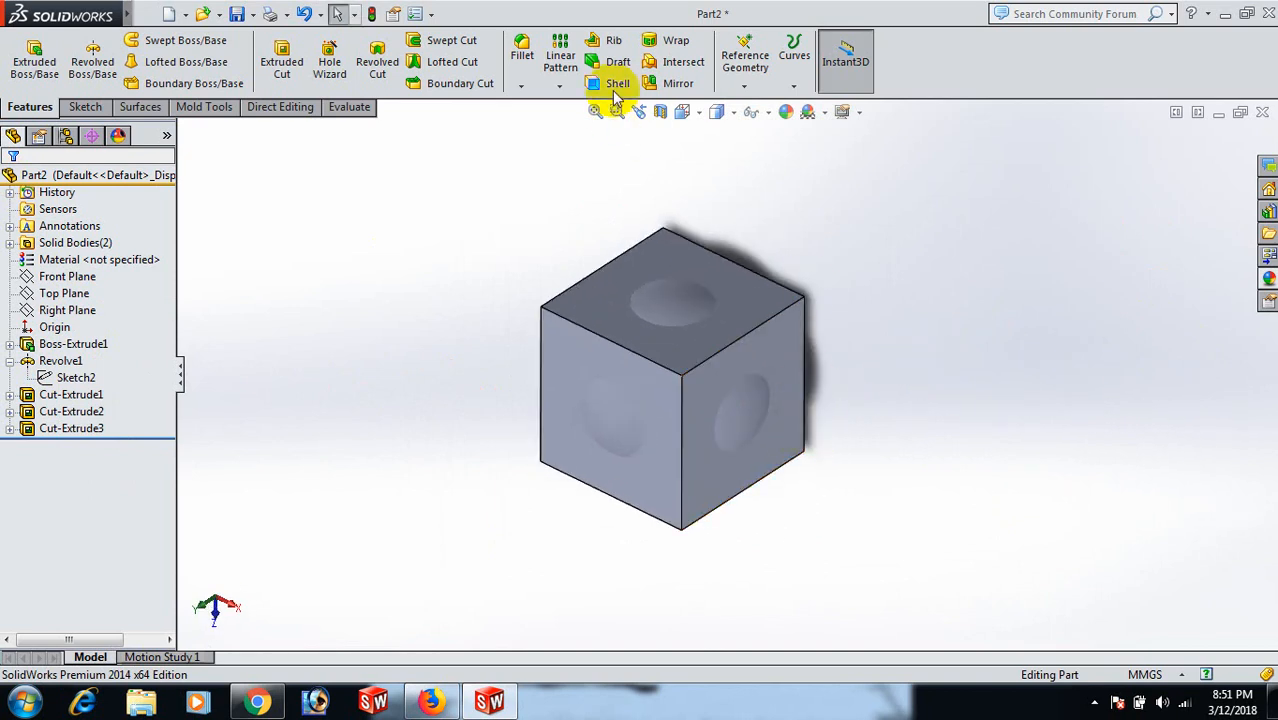
# Step: Start an Intersect feature with the cut cube and the revolved sphere, and compute their intersection regions
pyautogui.click(686, 68)
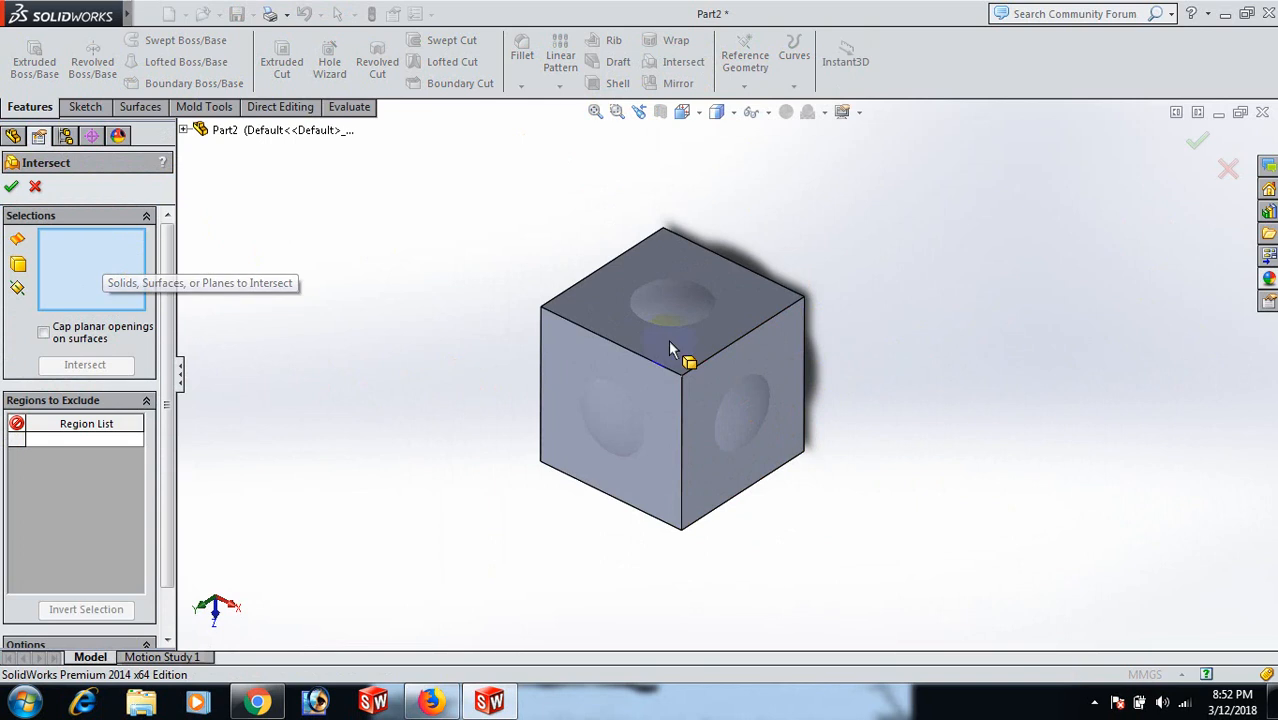
pyautogui.click(759, 314)
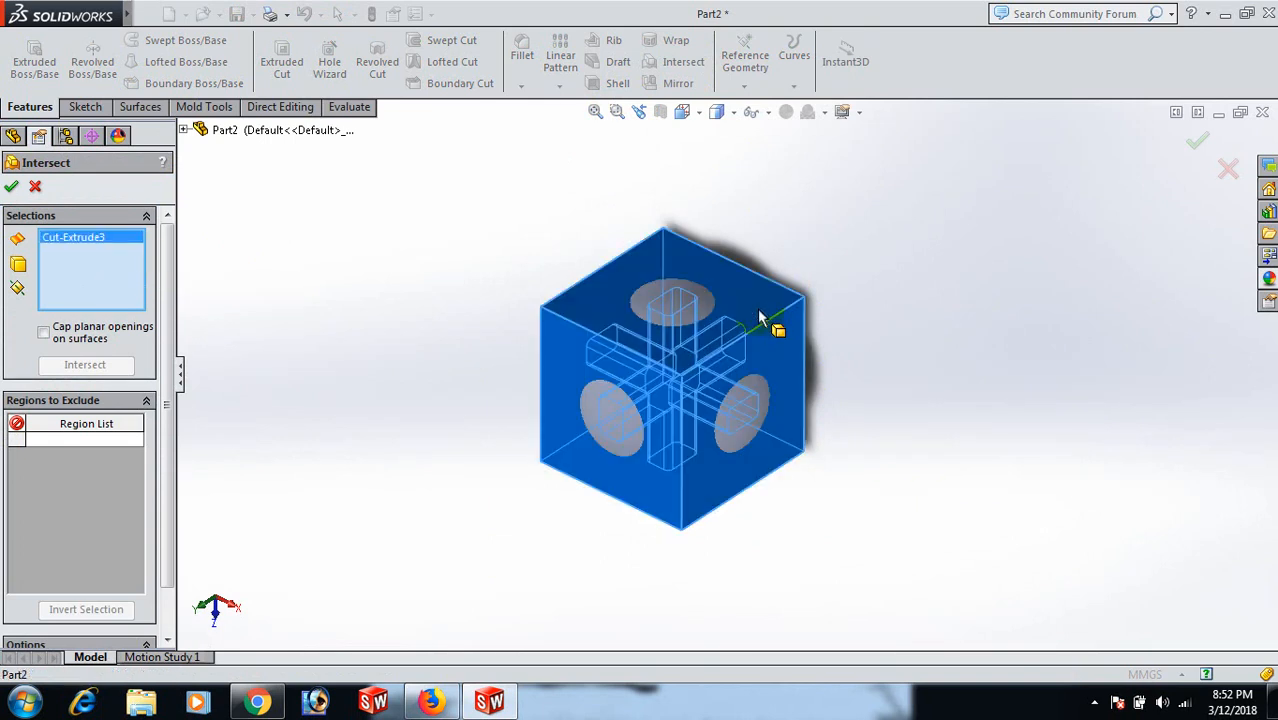
pyautogui.scroll(-3, 800, 420)
pyautogui.click(703, 418)
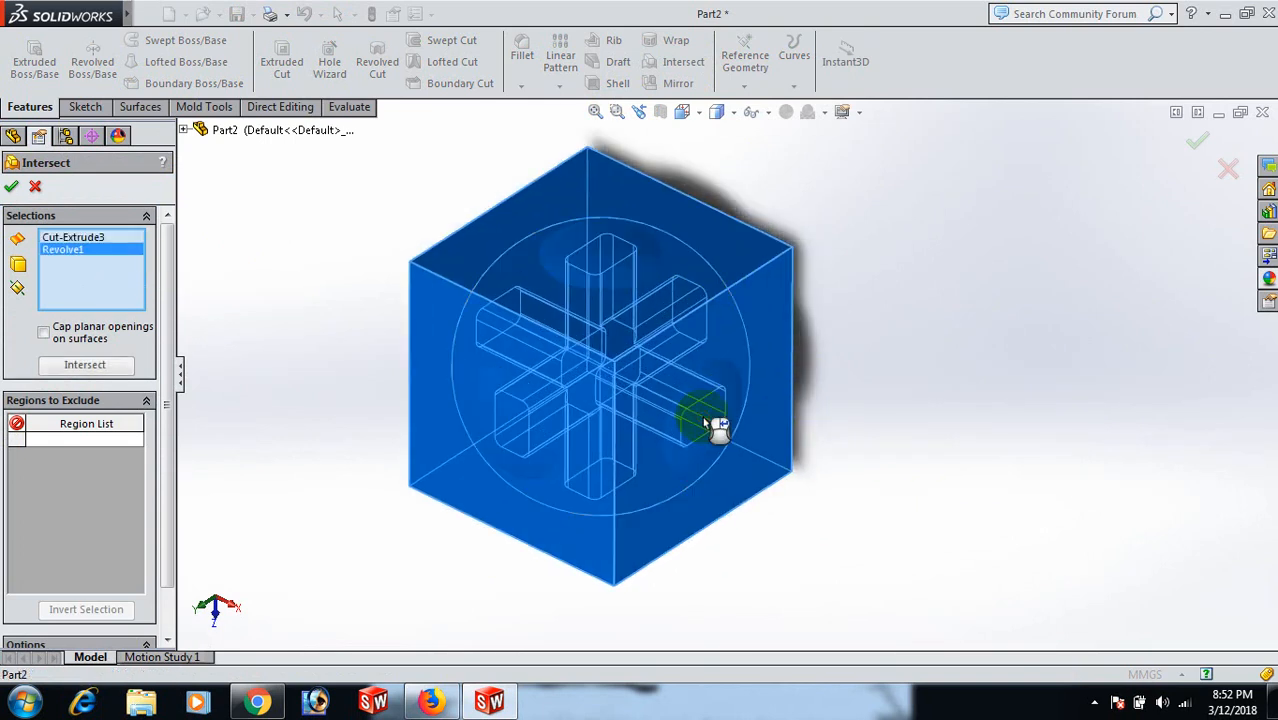
pyautogui.click(72, 368)
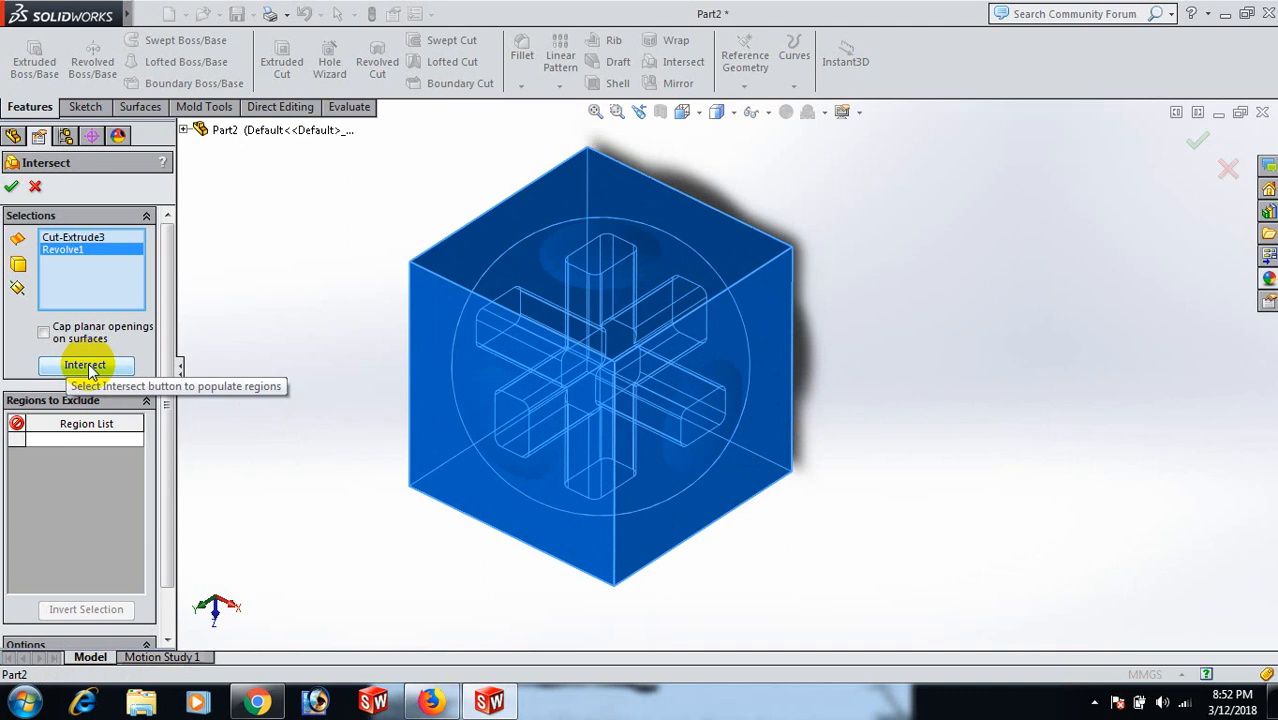
pyautogui.click(88, 366)
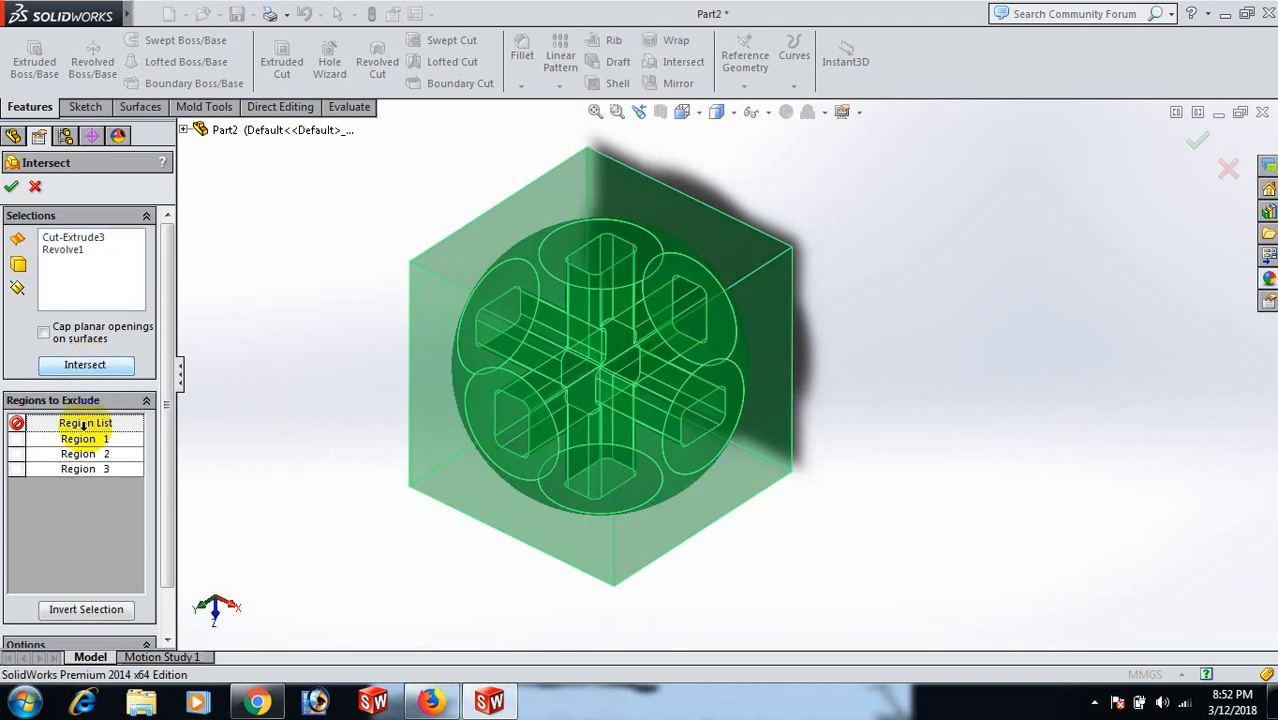
# Step: Exclude Region 2 and Region 3 from the intersection and complete the Intersect feature
pyautogui.click(17, 469)
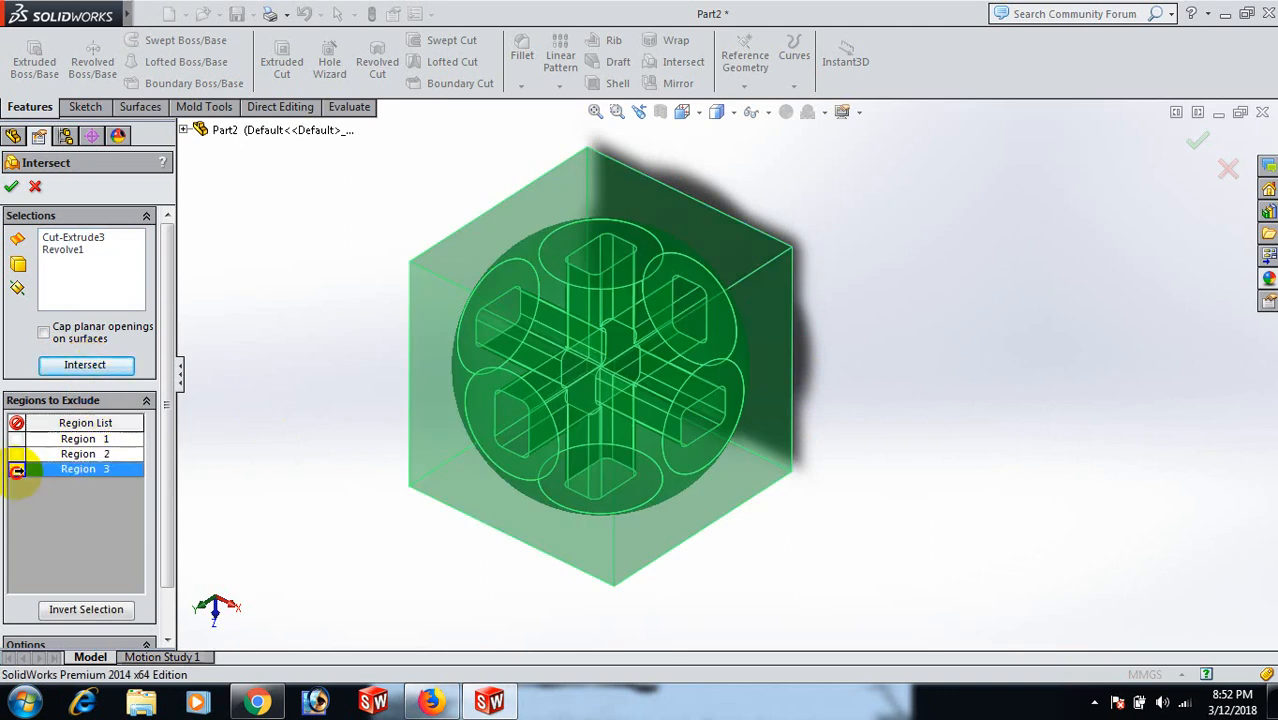
pyautogui.click(17, 454)
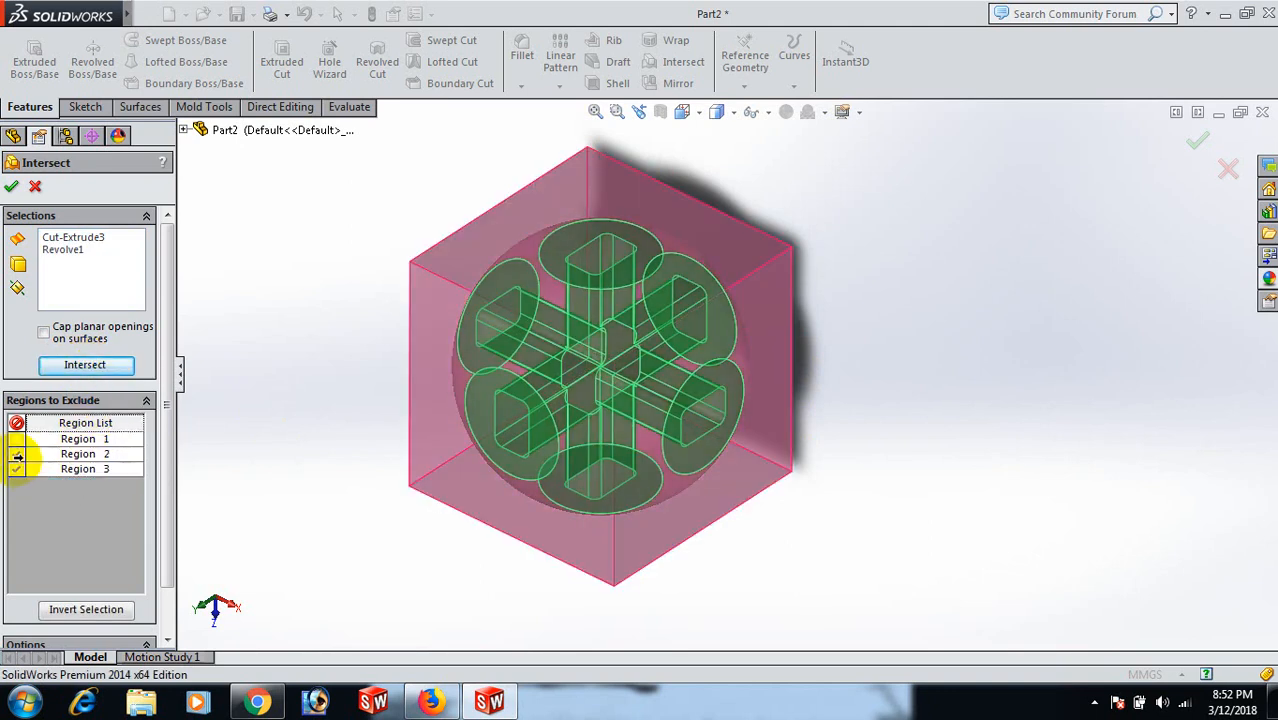
pyautogui.click(13, 189)
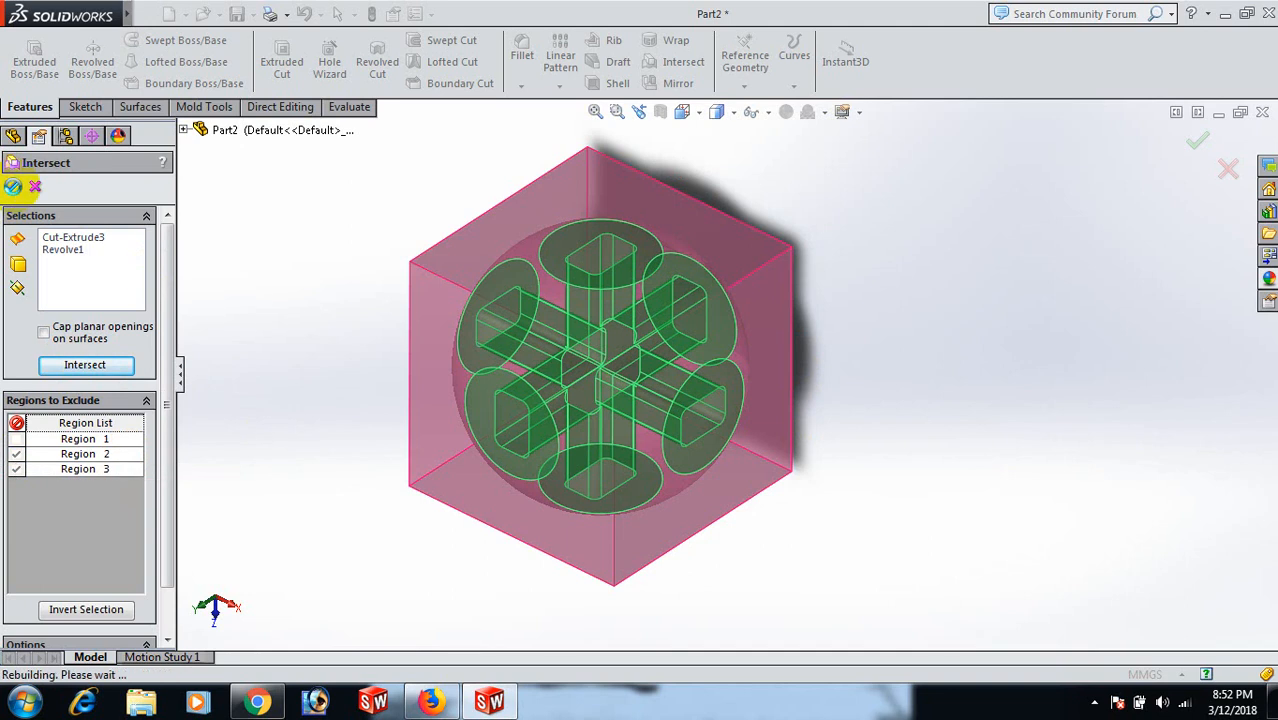
pyautogui.scroll(-3, 700, 343)
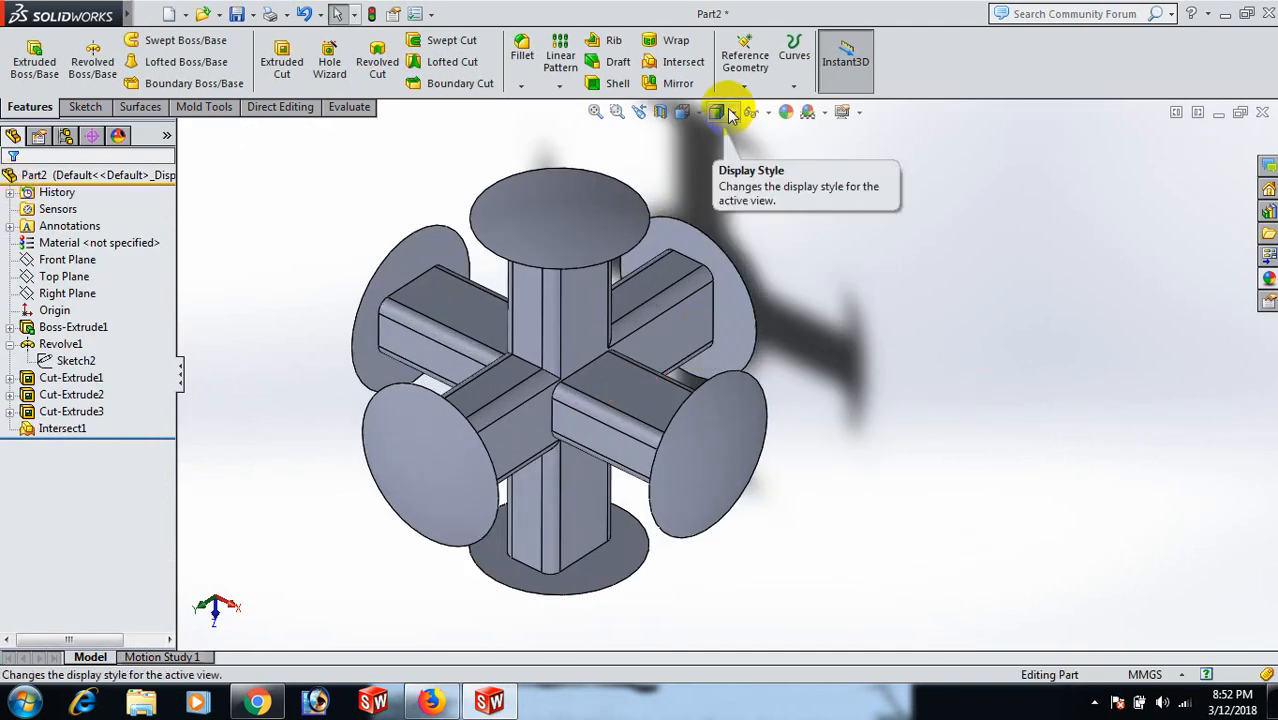
# Step: Set the model's display style to Shaded without edges
pyautogui.click(732, 112)
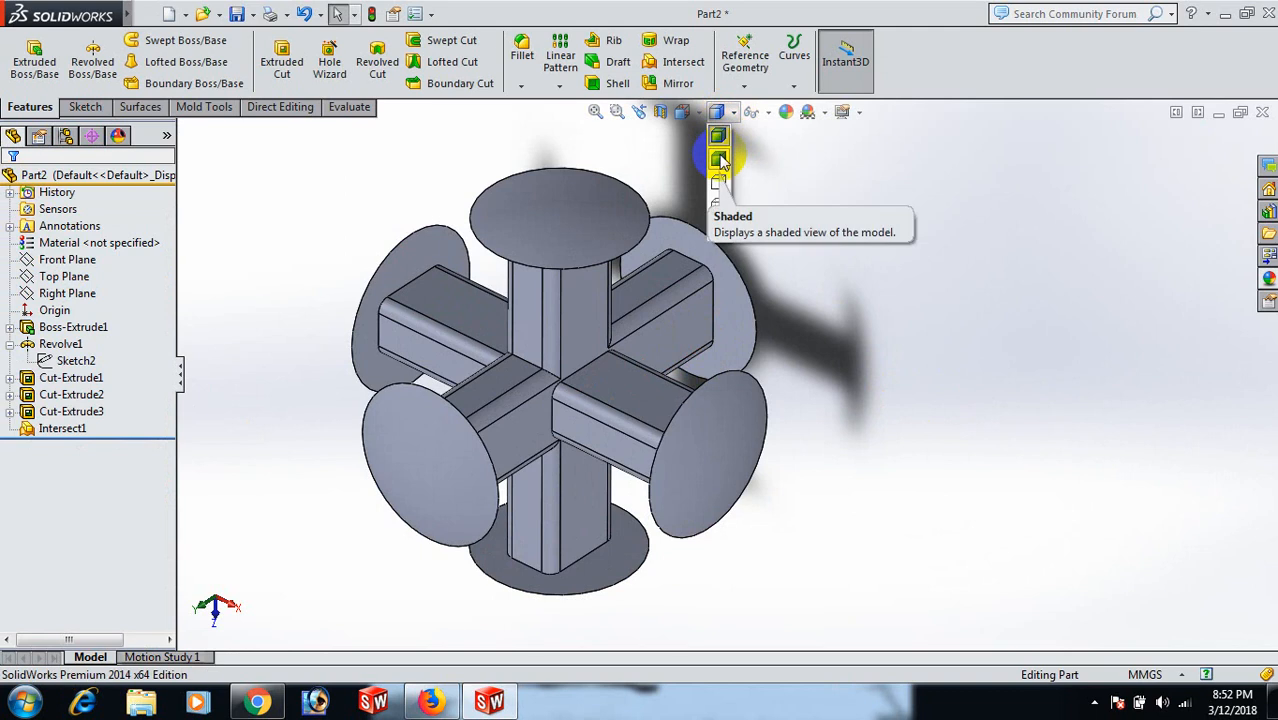
pyautogui.click(720, 160)
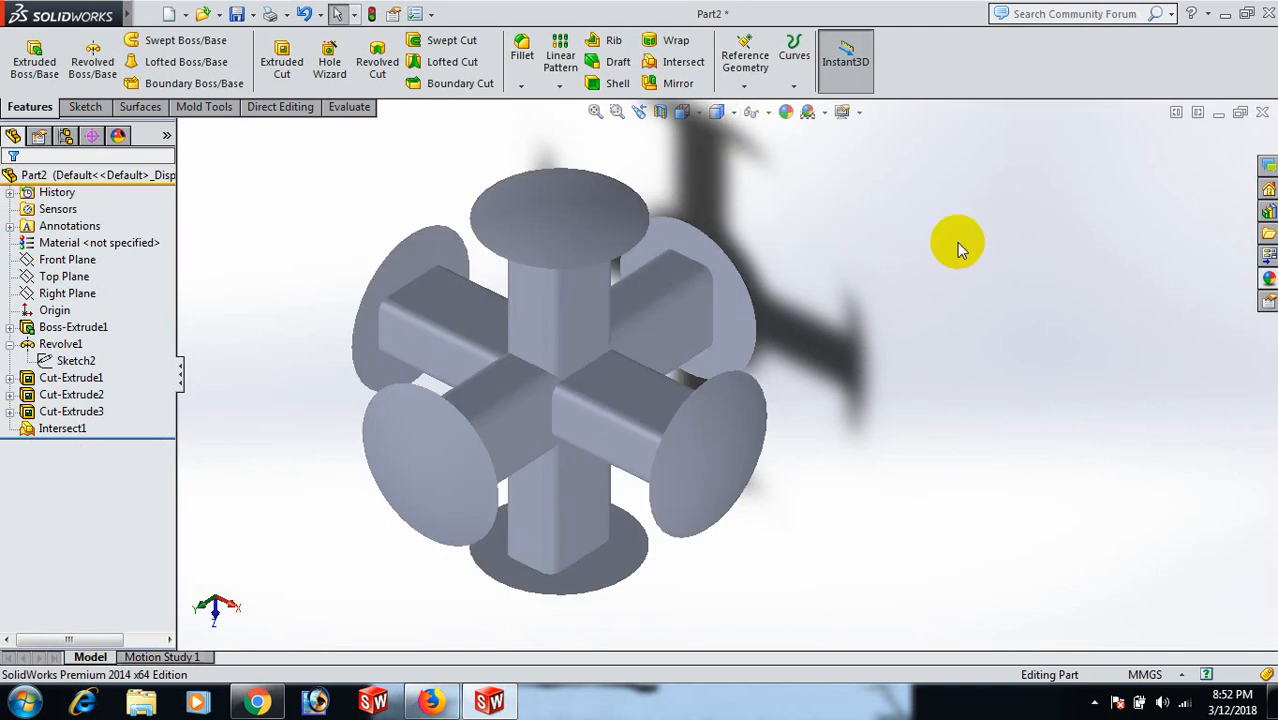
pyautogui.click(88, 278)
pyautogui.click(320, 400)
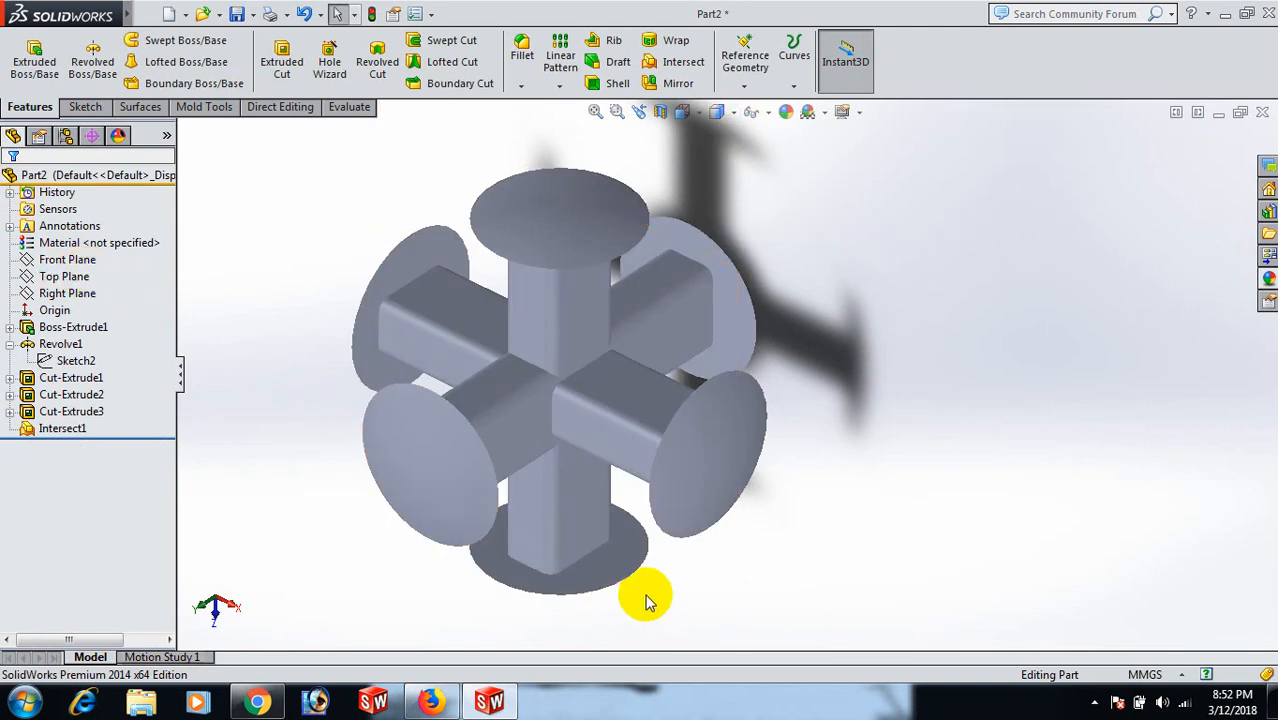
# Step: Shell the solid with a 0.5 mm thickness, removing the outer domed face of the end disc on the +Z arm
pyautogui.moveTo(650, 593); pyautogui.dragTo(656, 492, button='middle')
pyautogui.scroll(6, 656, 492)
pyautogui.scroll(-5, 650, 585)
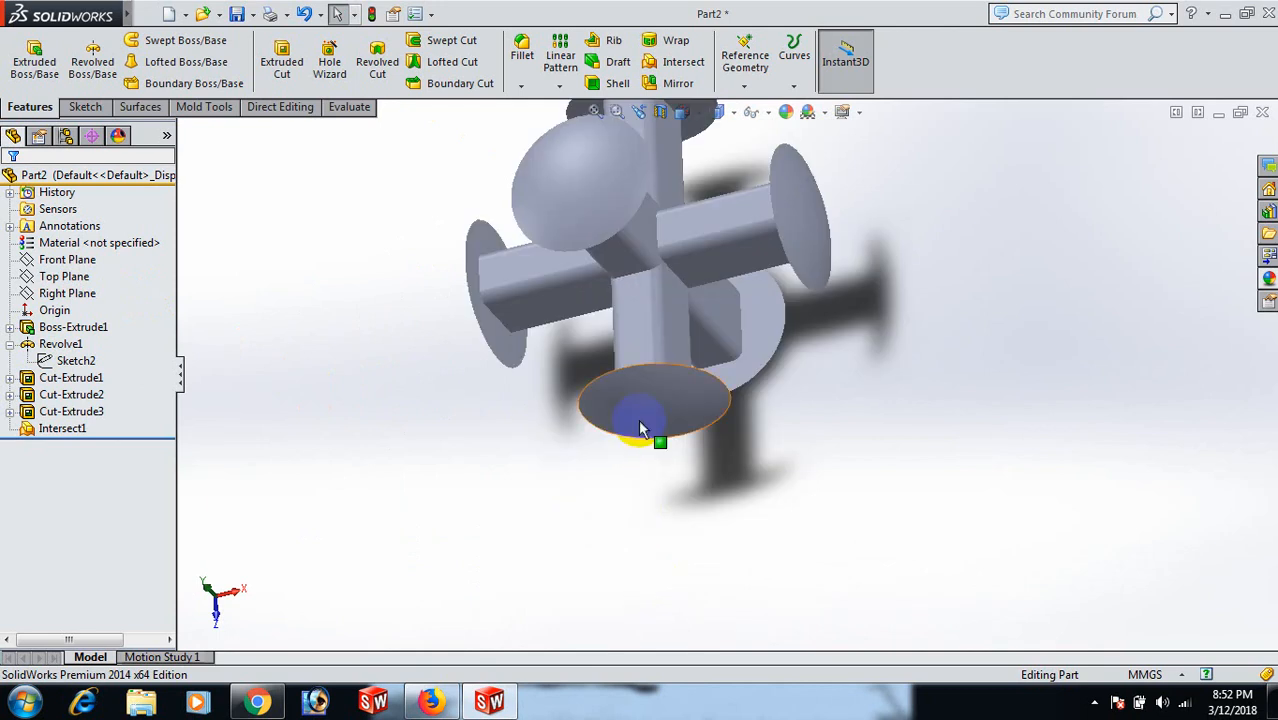
pyautogui.click(653, 409)
pyautogui.click(612, 81)
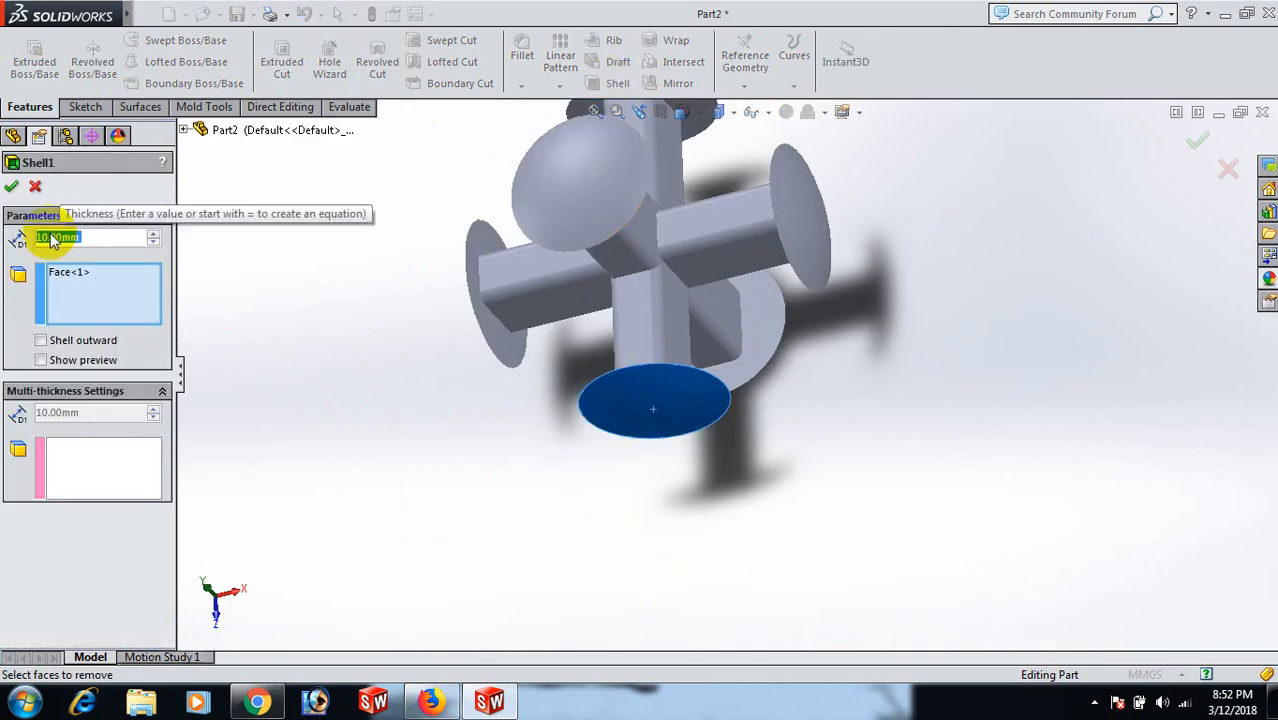
pyautogui.write('5')
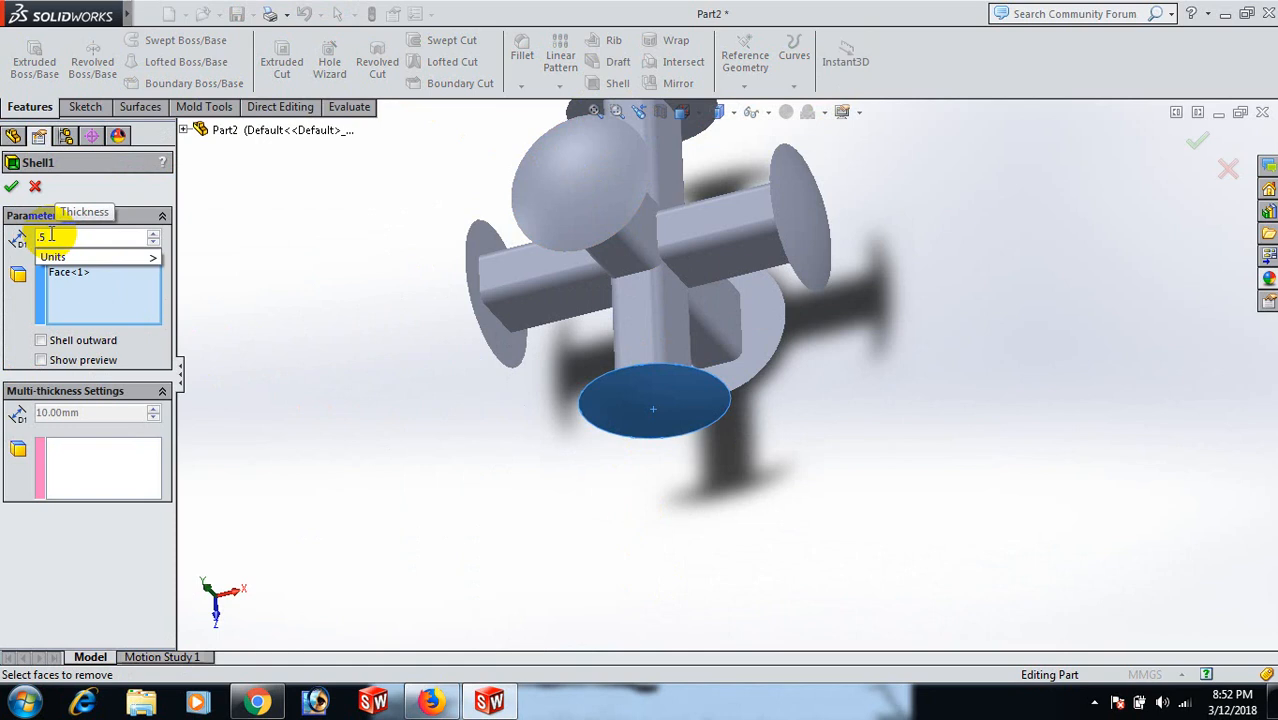
pyautogui.click(13, 187)
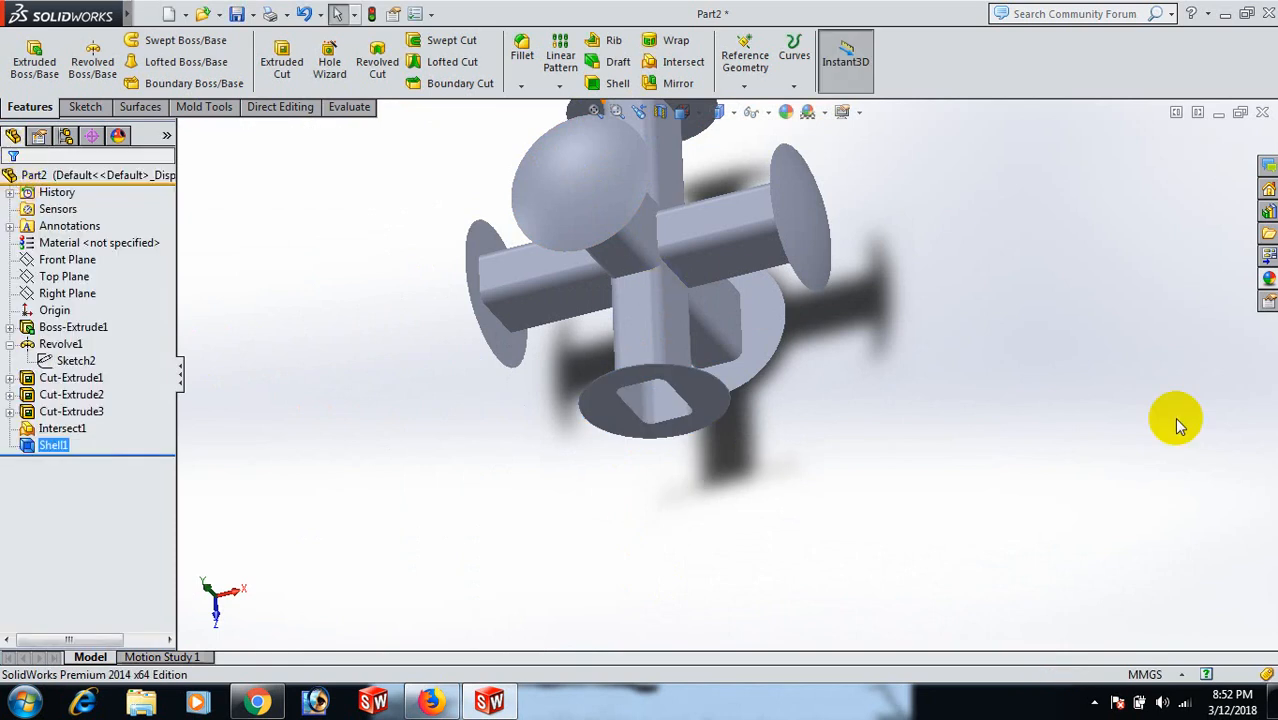
pyautogui.click(918, 422)
# Step: Apply the Maple material from the Woods category to the part
pyautogui.moveTo(898, 408); pyautogui.dragTo(874, 554, button='middle')
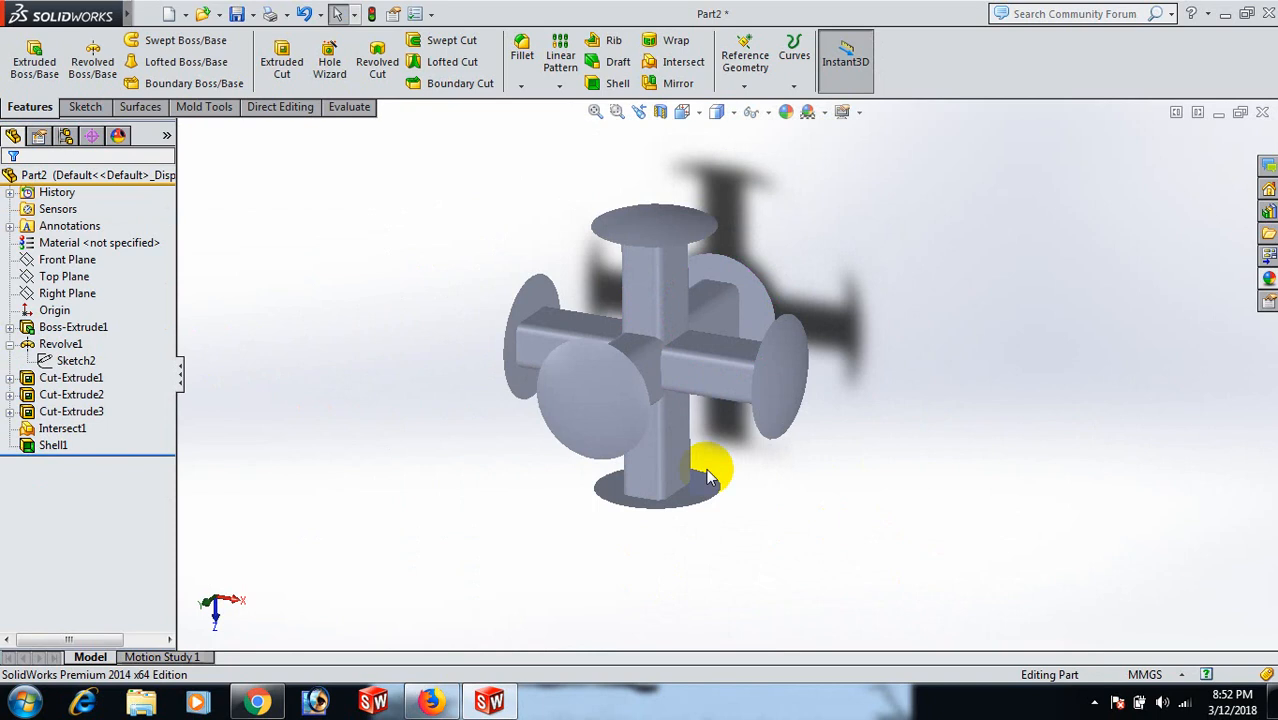
pyautogui.scroll(-2, 708, 470)
pyautogui.click(93, 243)
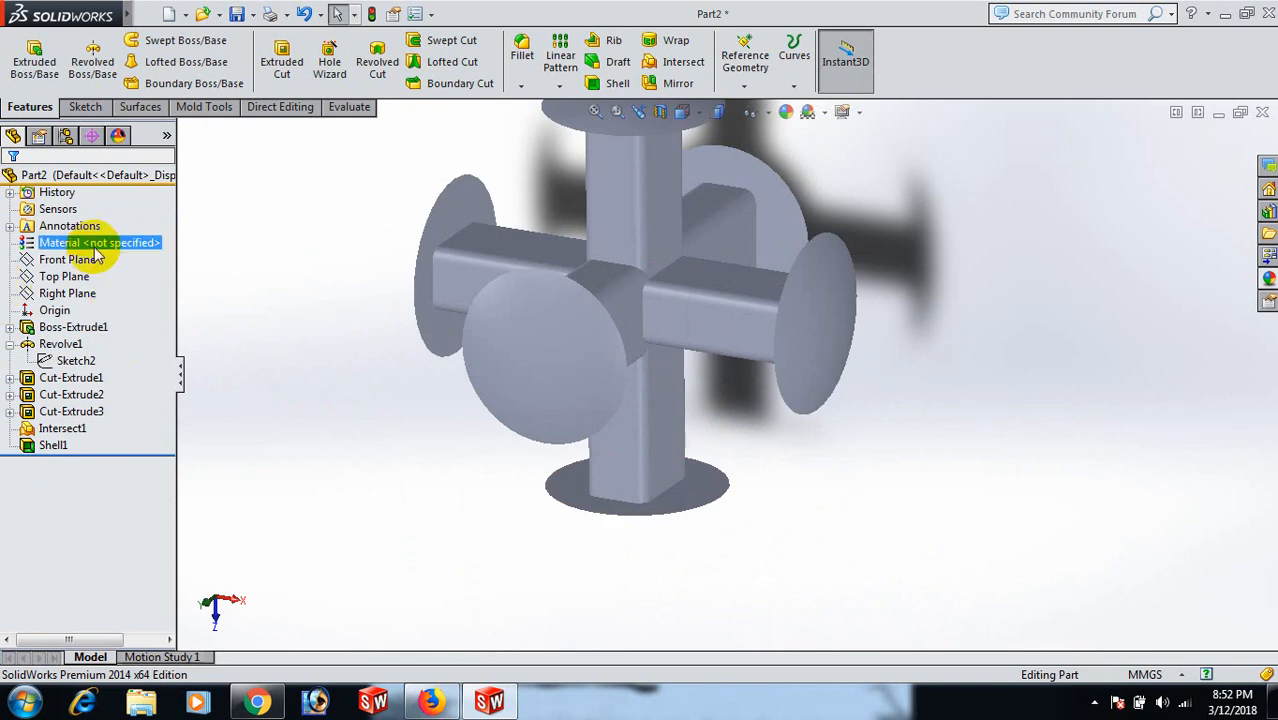
pyautogui.rightClick(95, 249)
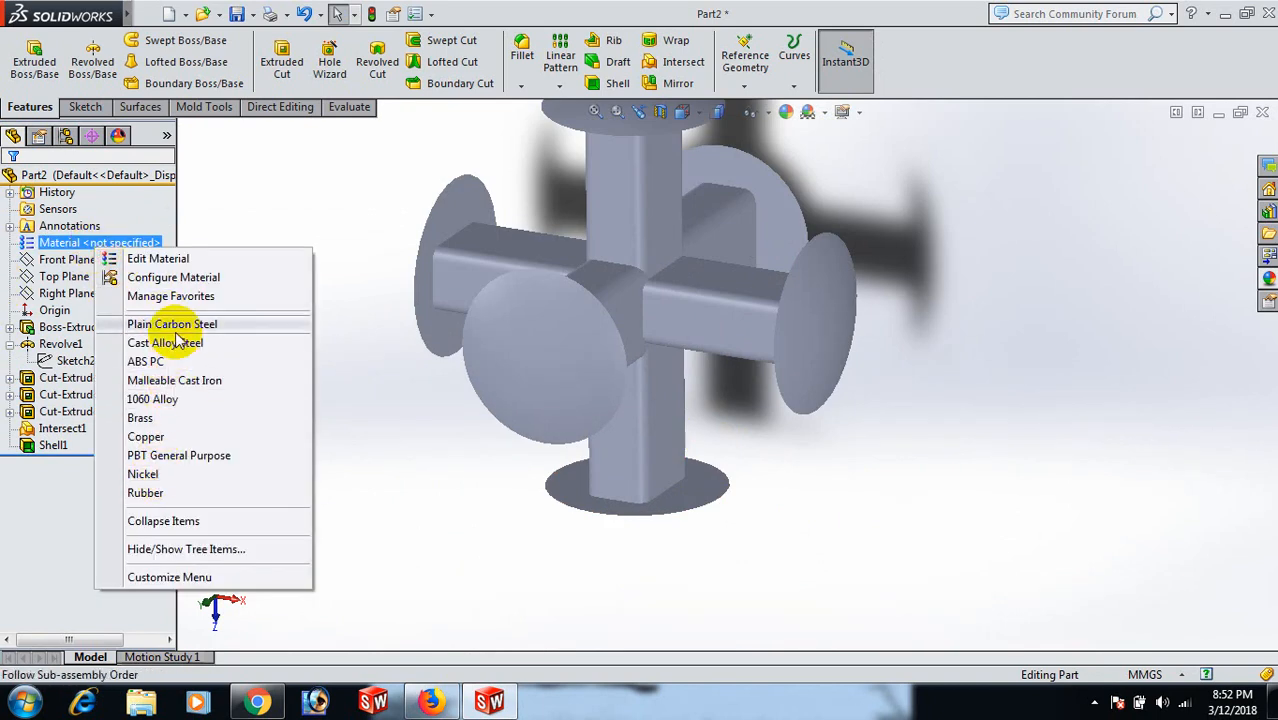
pyautogui.click(178, 262)
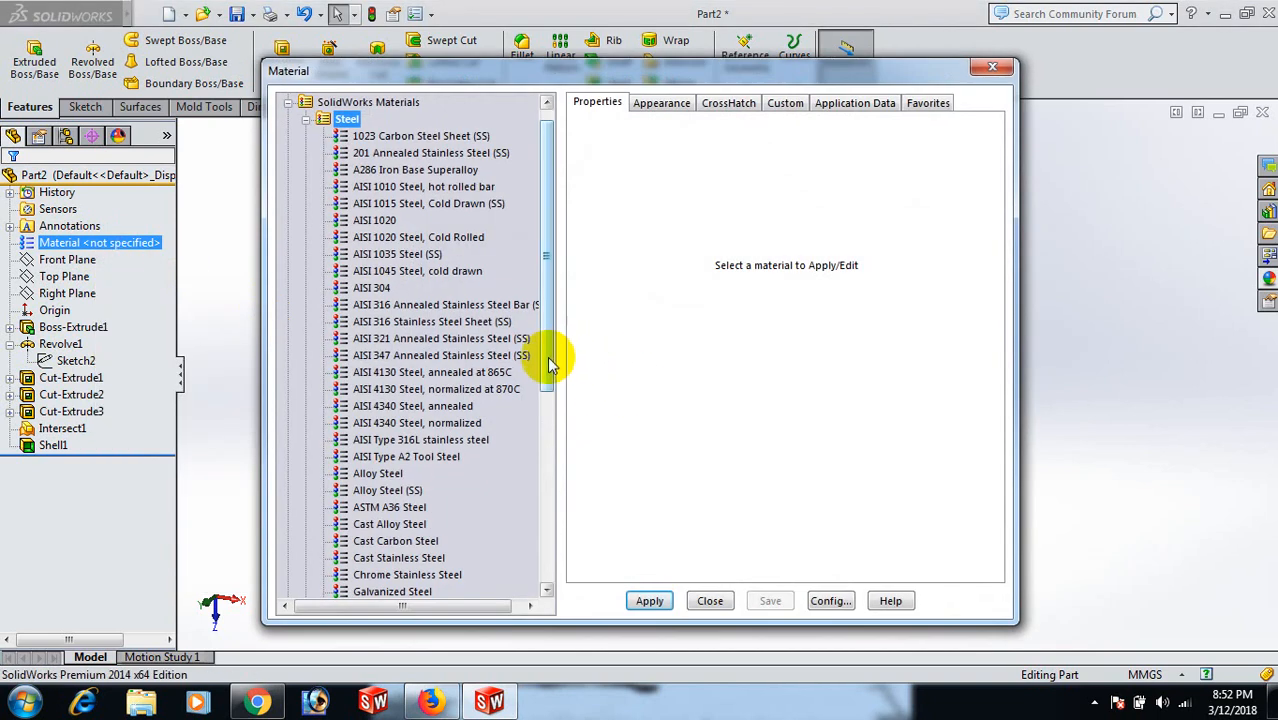
pyautogui.moveTo(549, 364); pyautogui.dragTo(545, 537)
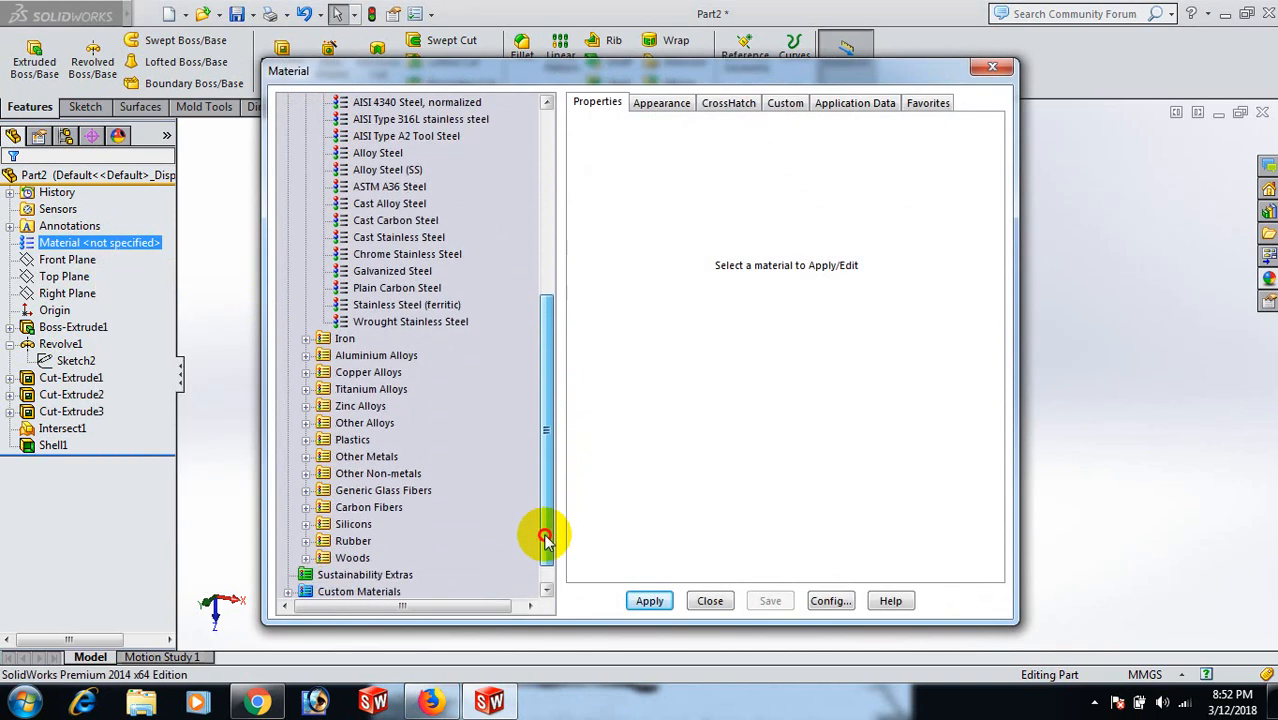
pyautogui.click(306, 558)
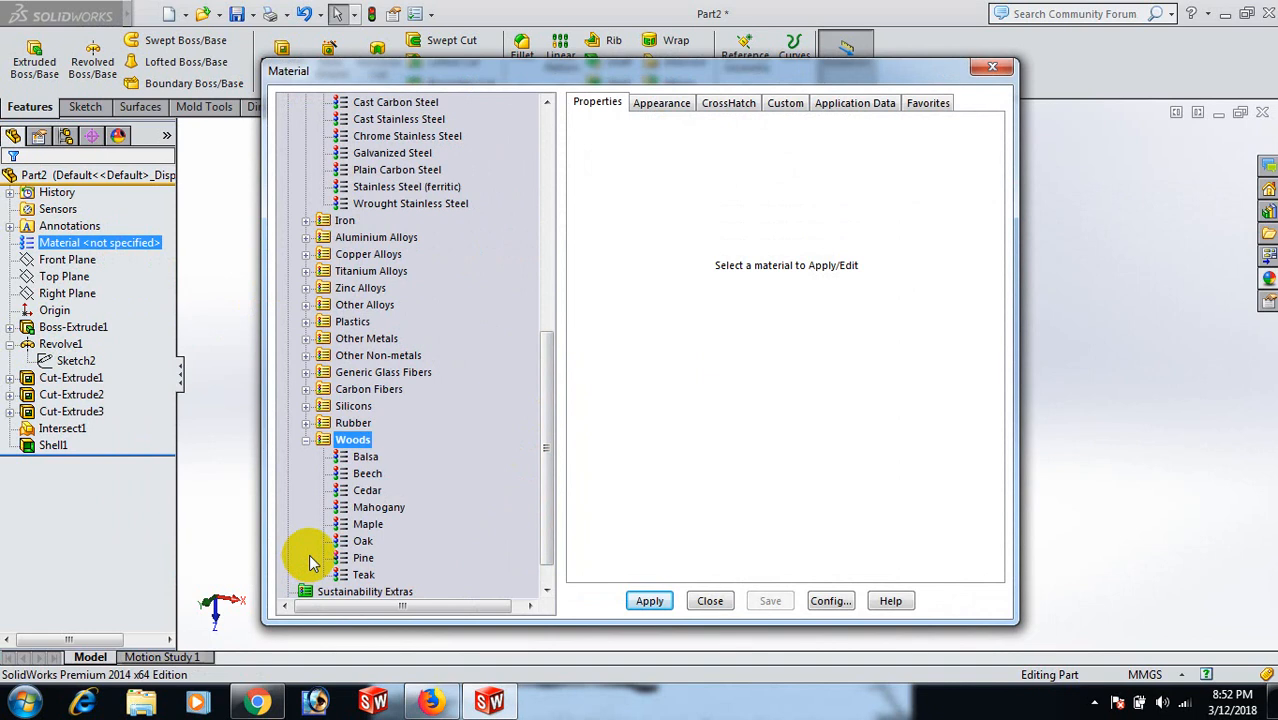
pyautogui.click(366, 526)
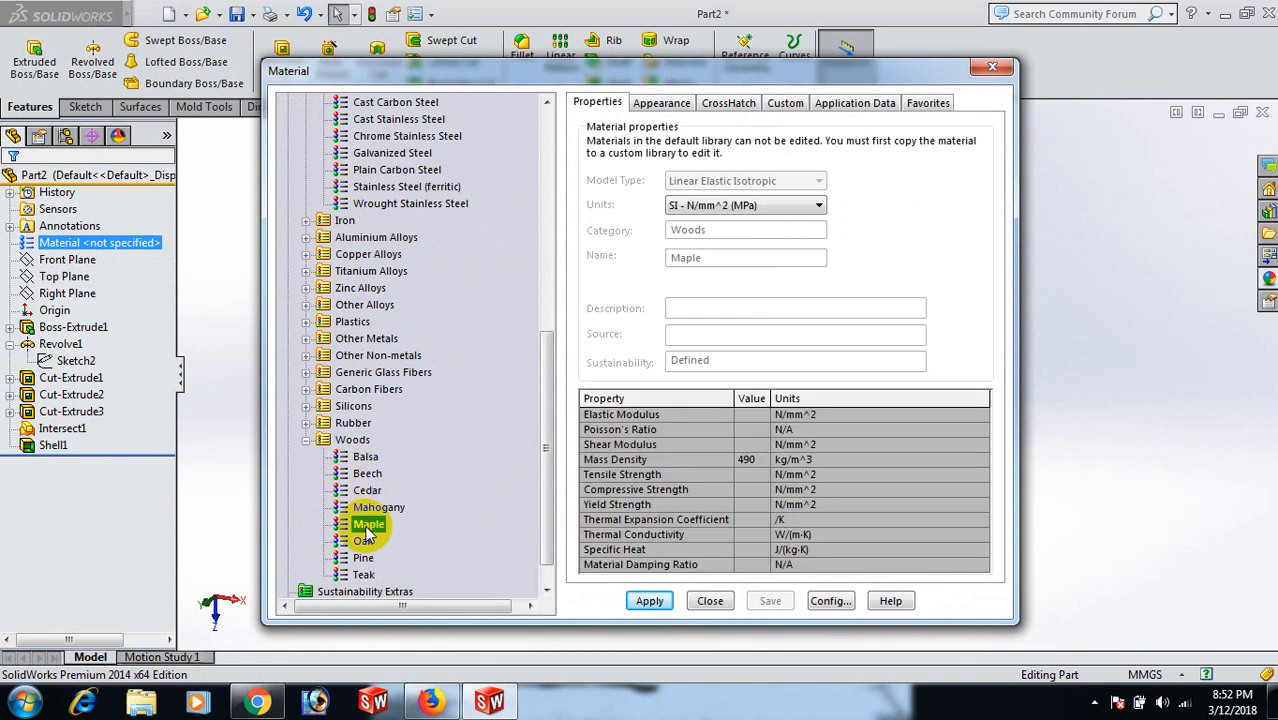
pyautogui.click(646, 601)
pyautogui.click(992, 67)
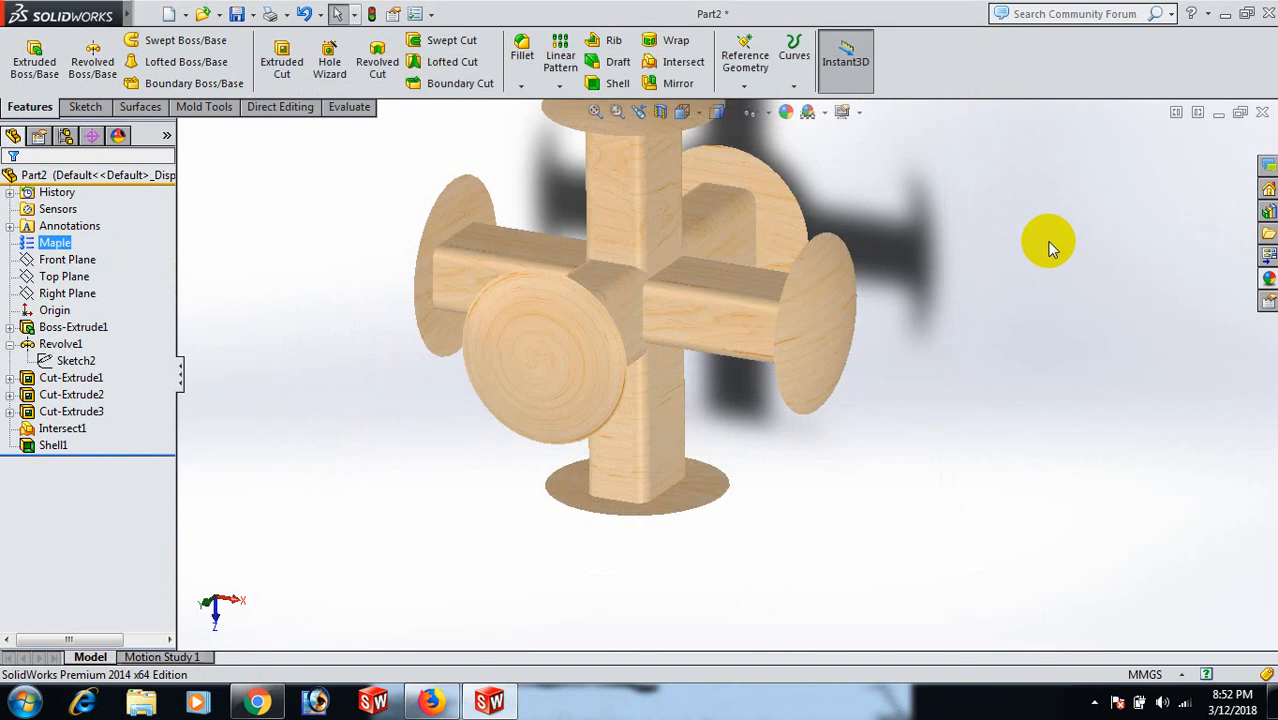
# Step: Inspect the part from isometric and rotated views and delete the shell feature that opens the +Z end disc
pyautogui.press('space')
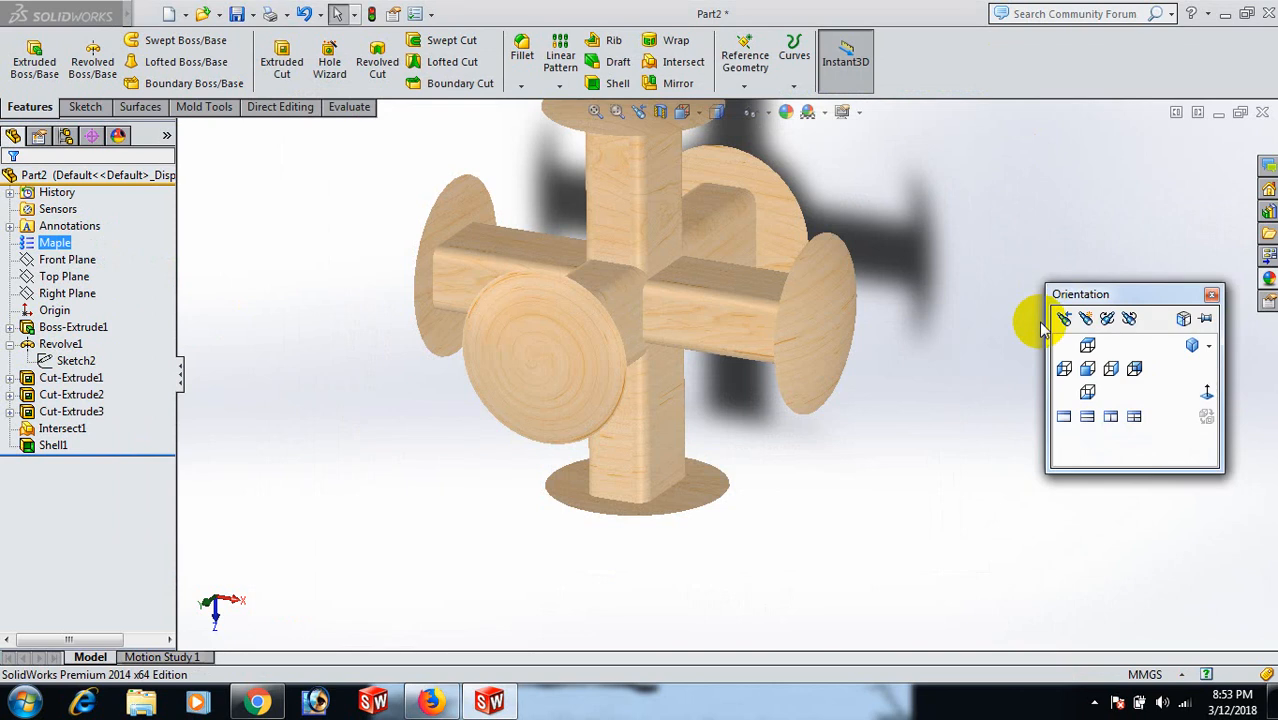
pyautogui.click(1196, 349)
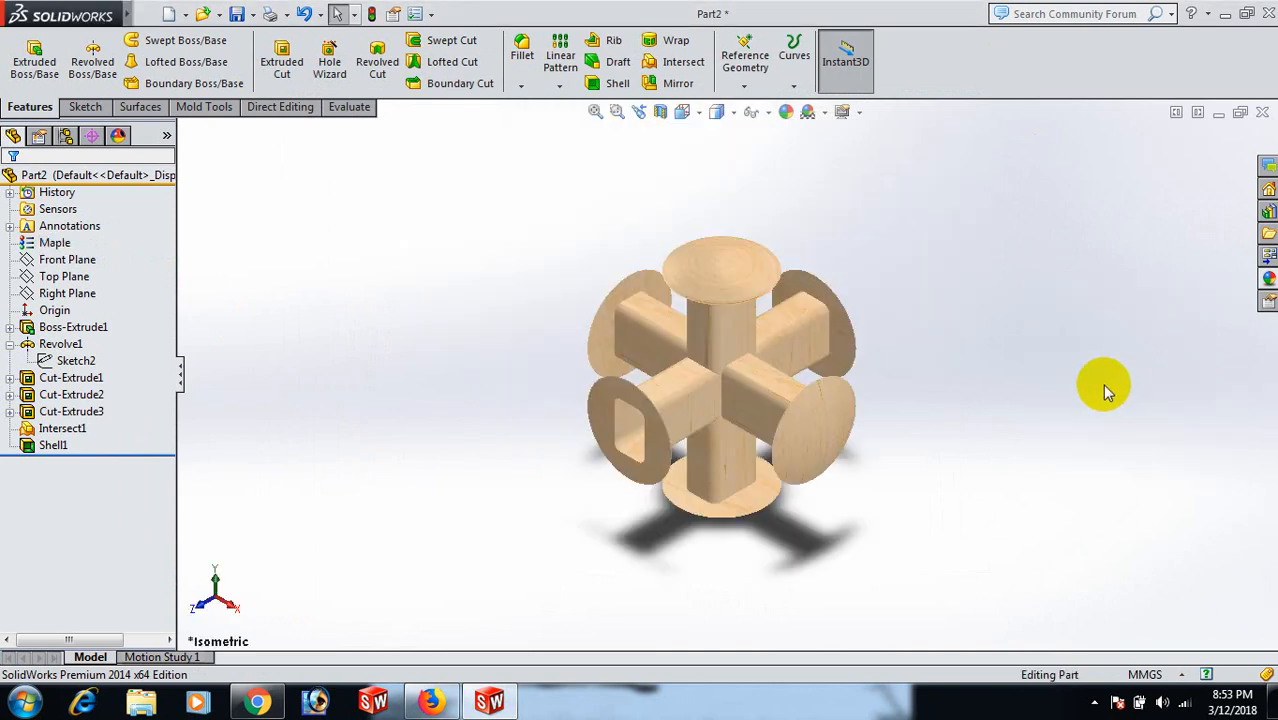
pyautogui.moveTo(941, 404); pyautogui.dragTo(977, 271, button='middle')
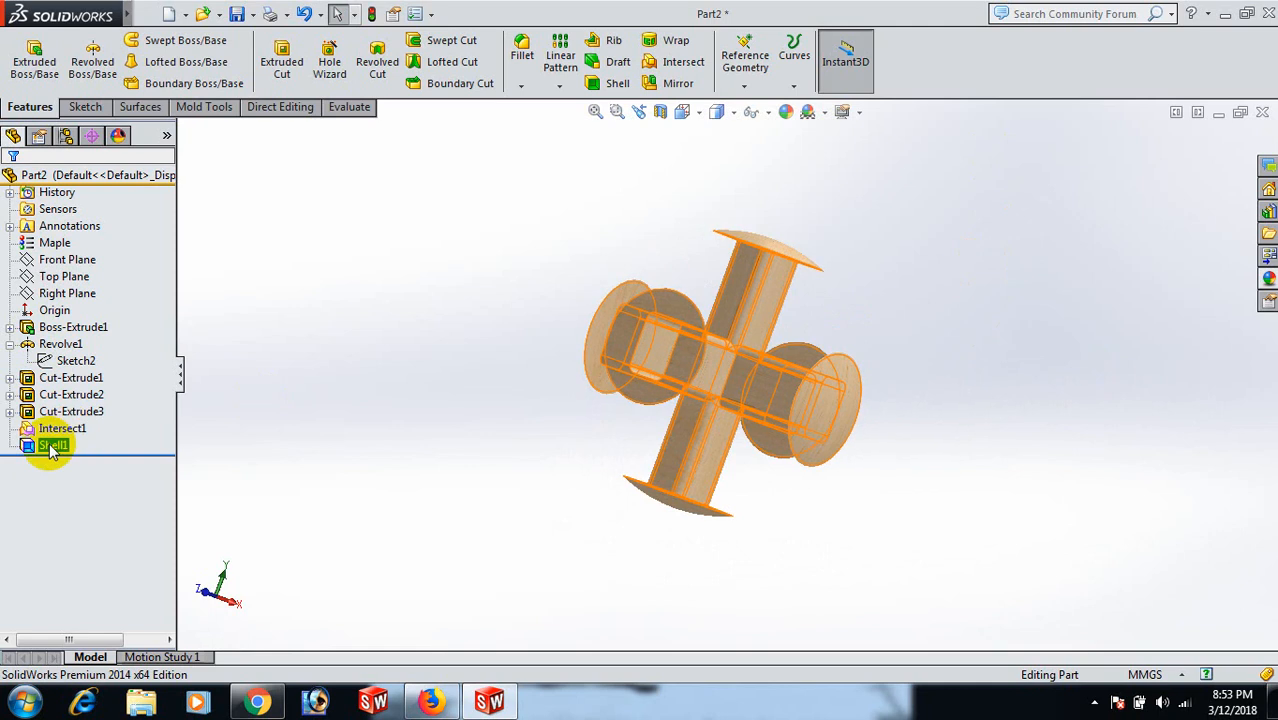
pyautogui.rightClick(50, 444)
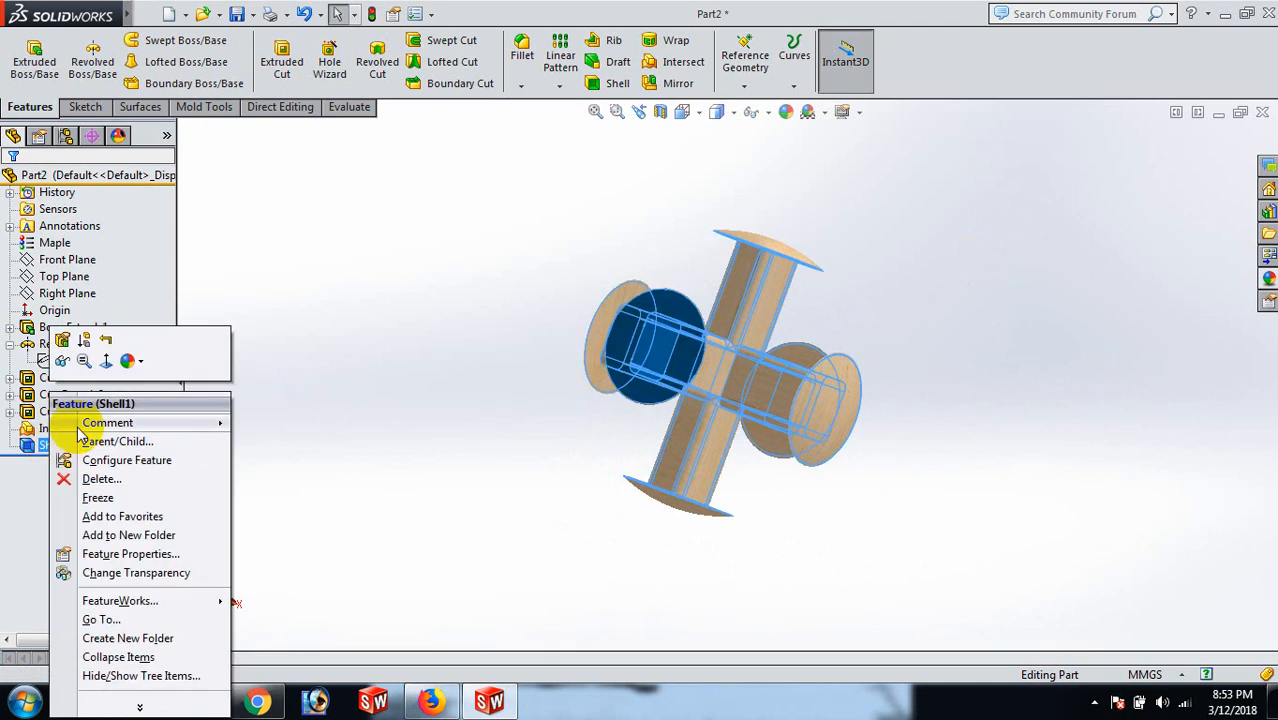
pyautogui.click(100, 479)
pyautogui.click(756, 272)
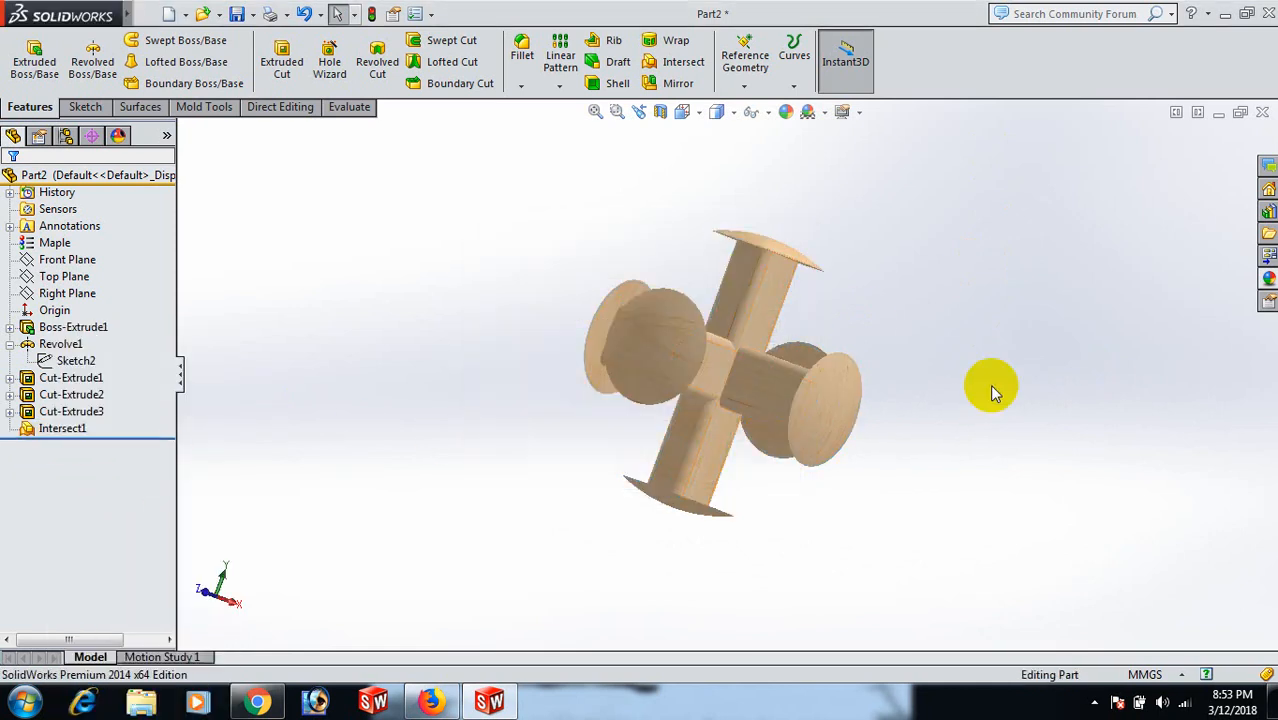
# Step: Shell the solid with a 0.50 mm thickness, removing the outer domed face of the bottom (-Y) end disc
pyautogui.moveTo(1013, 422); pyautogui.dragTo(765, 508, button='middle')
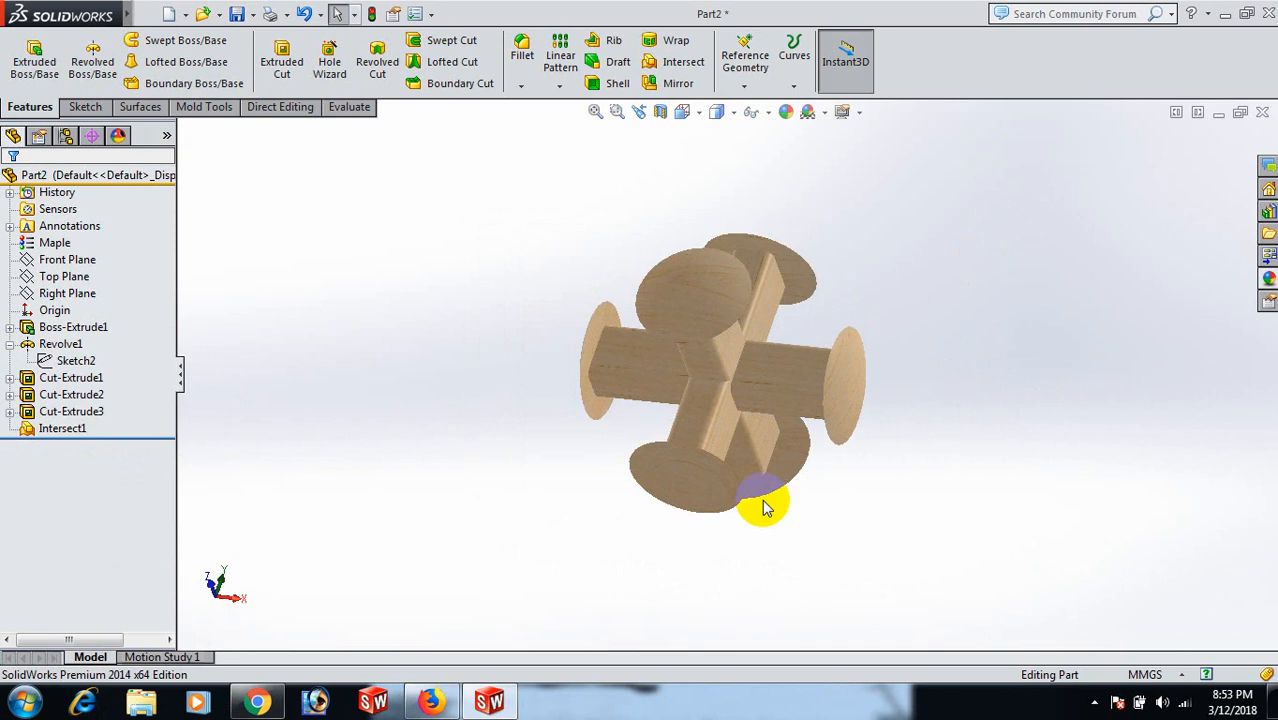
pyautogui.click(617, 83)
pyautogui.click(683, 483)
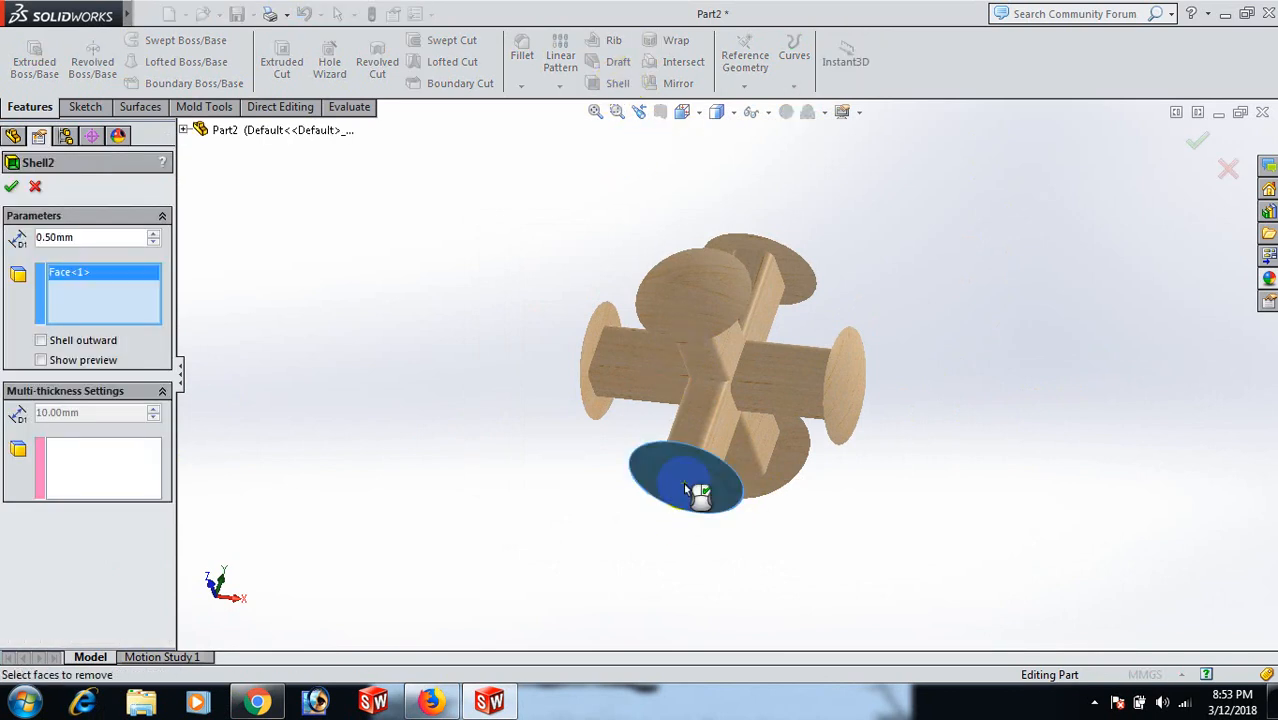
pyautogui.click(9, 186)
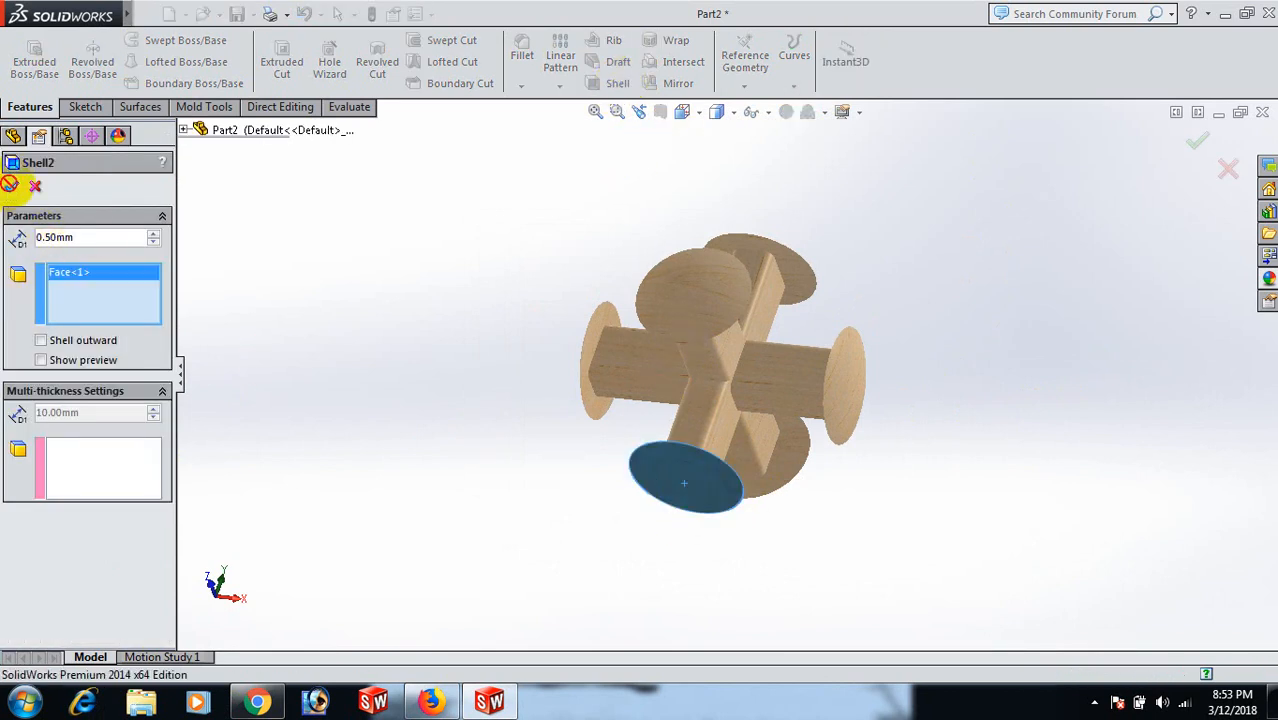
# Step: View the shelled maple part in isometric orientation
pyautogui.press('space')
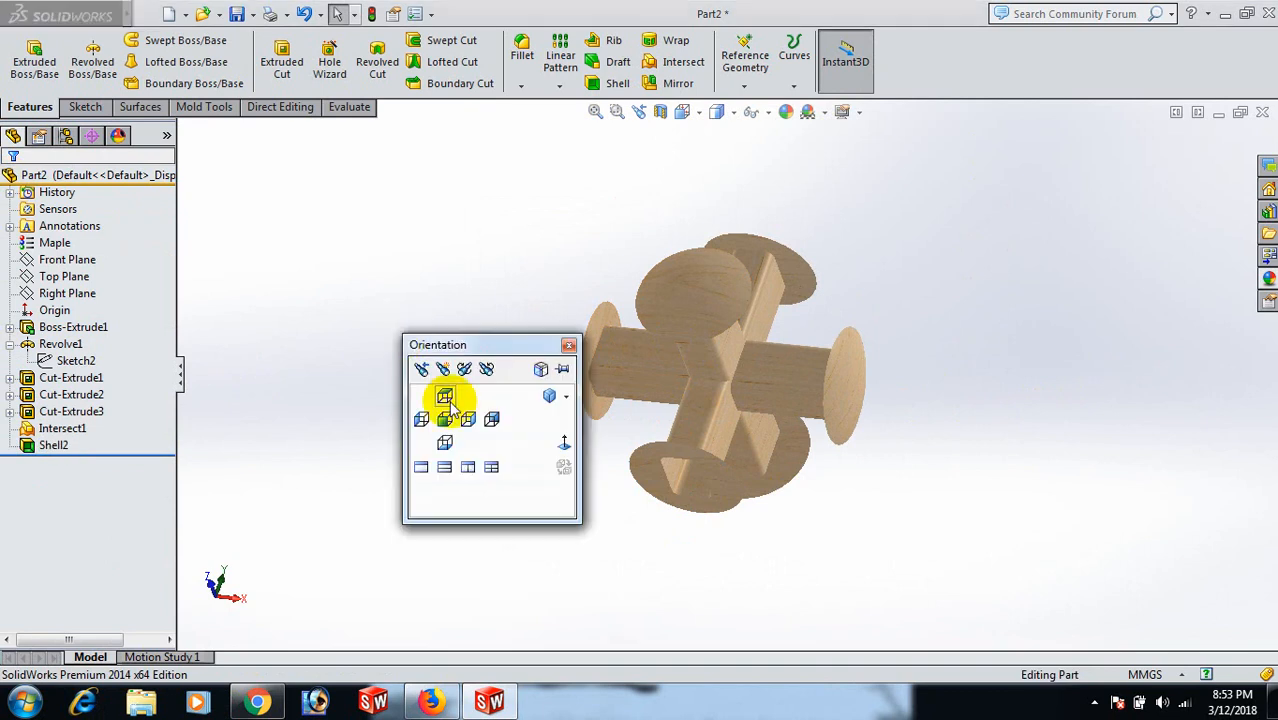
pyautogui.click(549, 398)
pyautogui.scroll(-2, 935, 417)
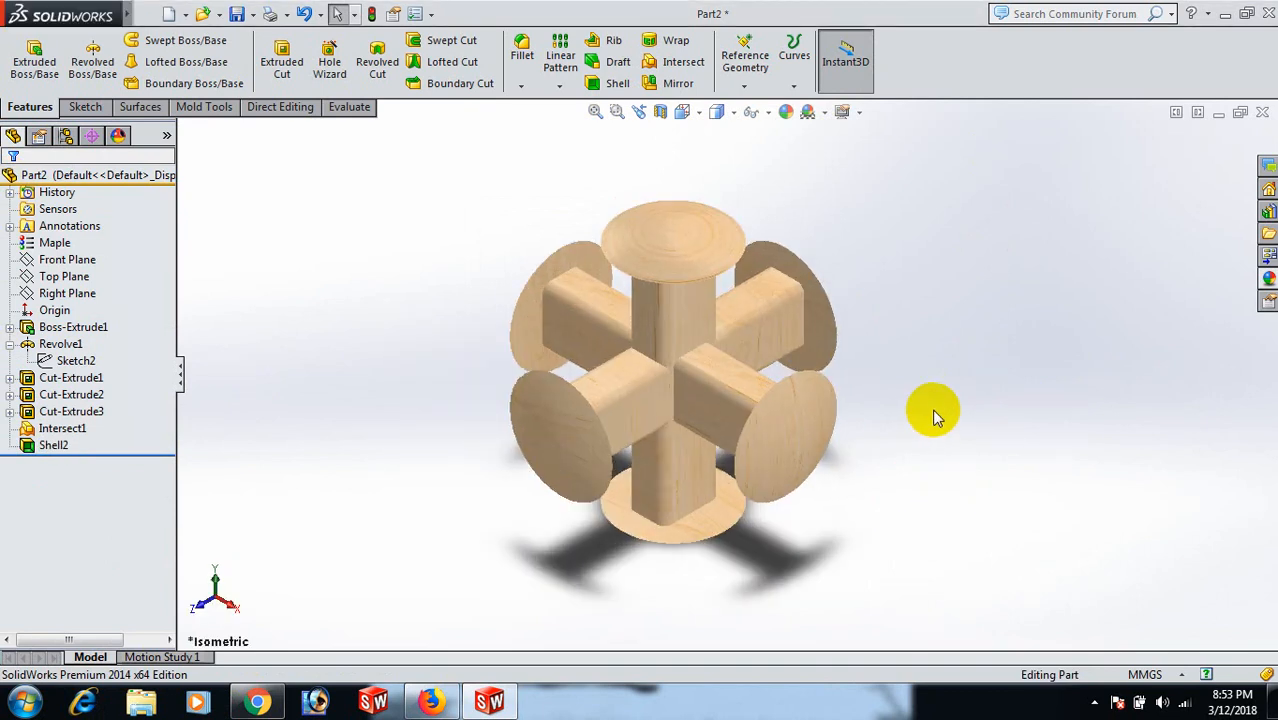